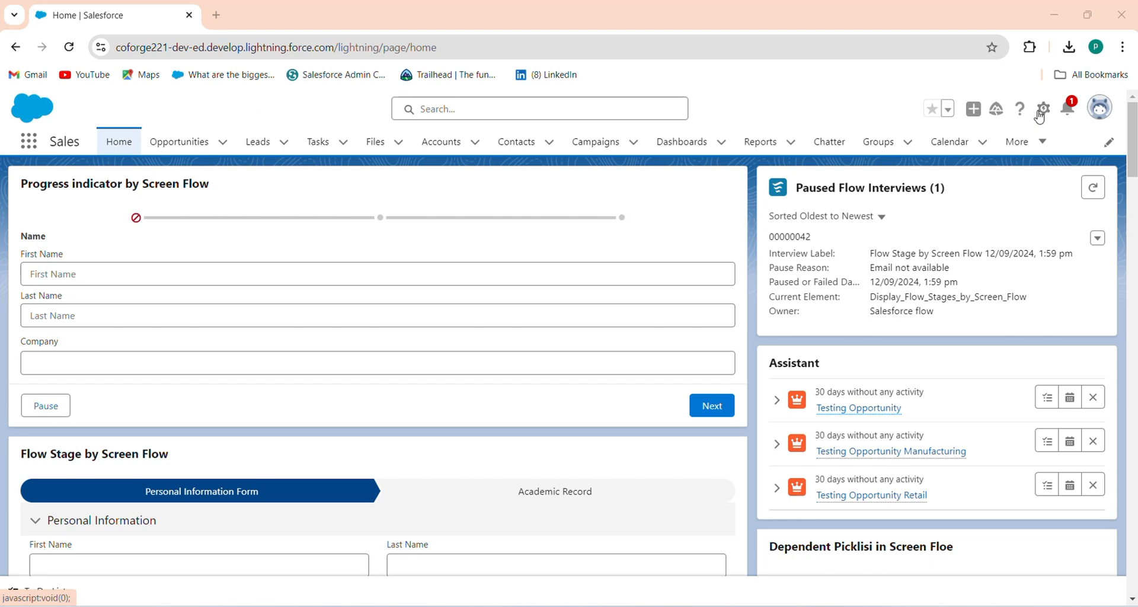
Open Setup and search for "user" to reach the list of all users.
left_click(1042, 109)
left_click(1008, 150)
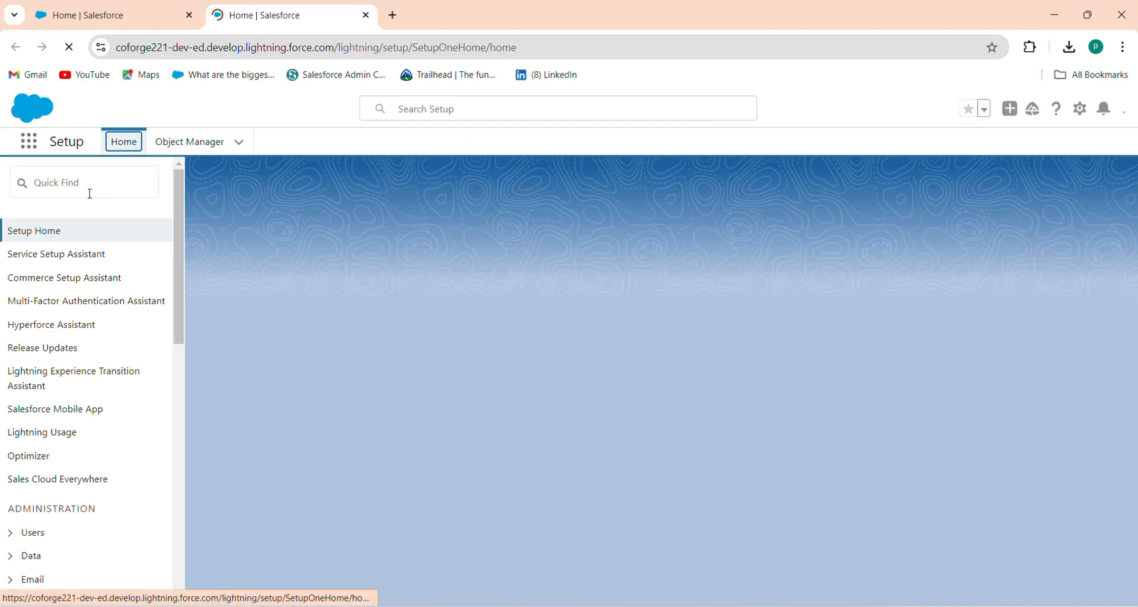
left_click(90, 193)
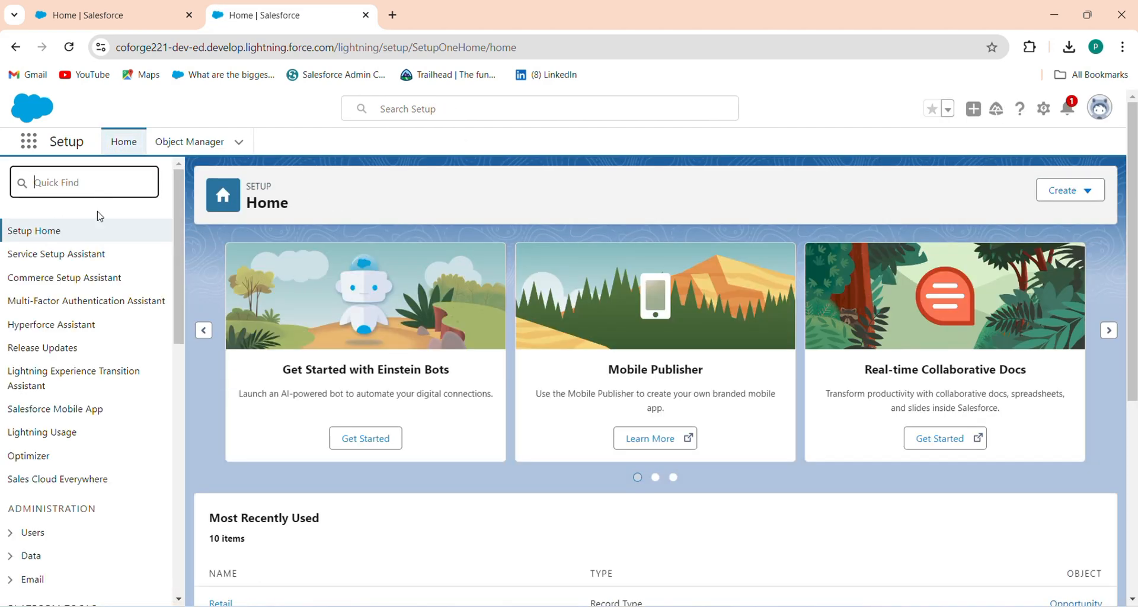
type("user")
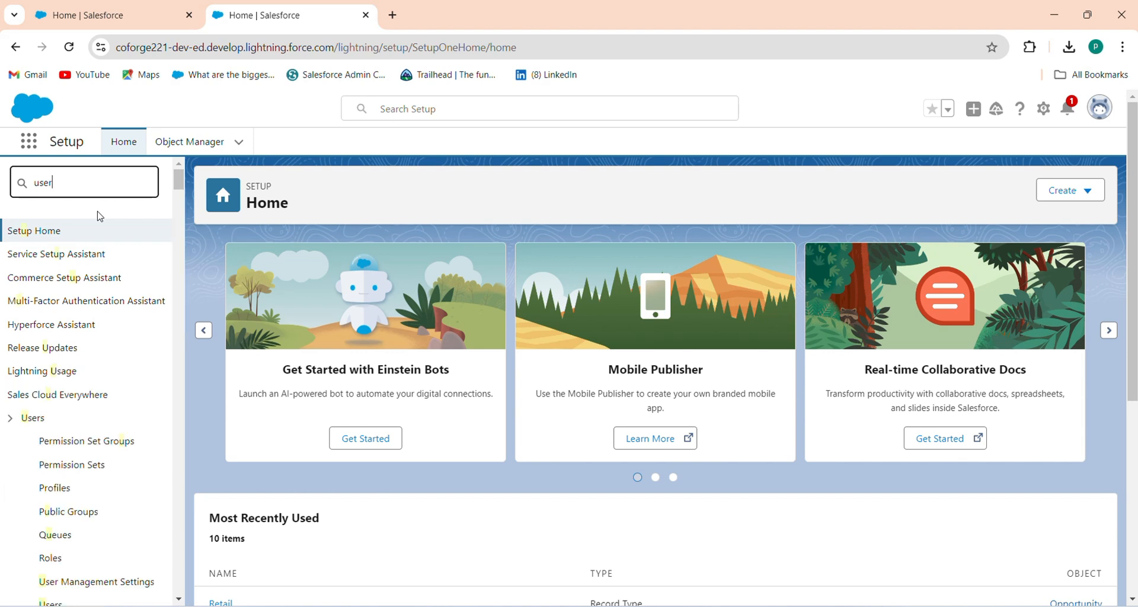
left_click(51, 418)
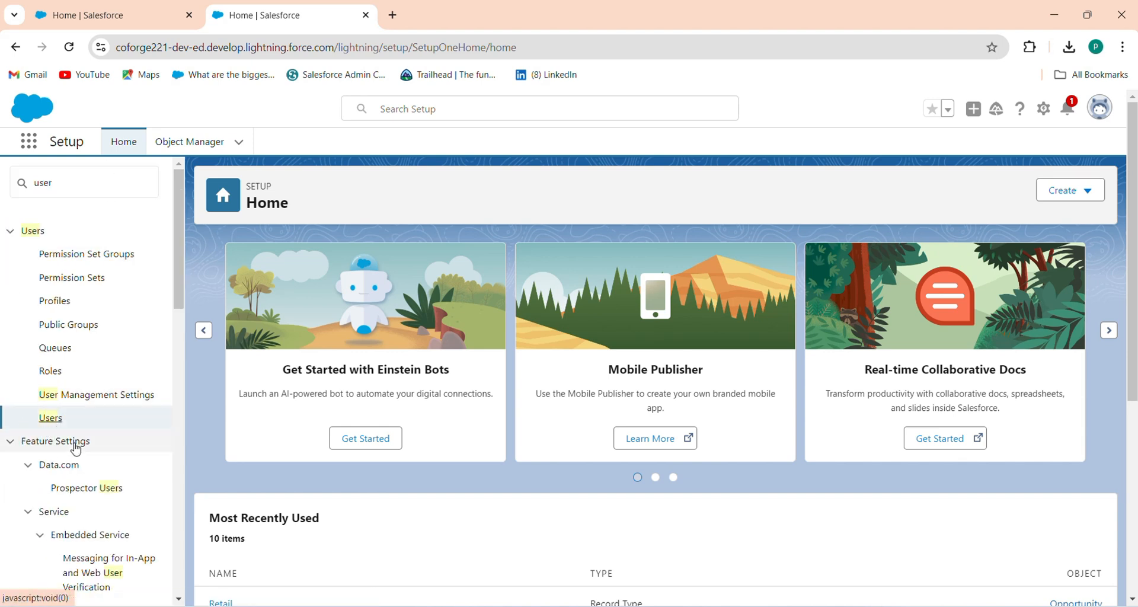
left_click(53, 418)
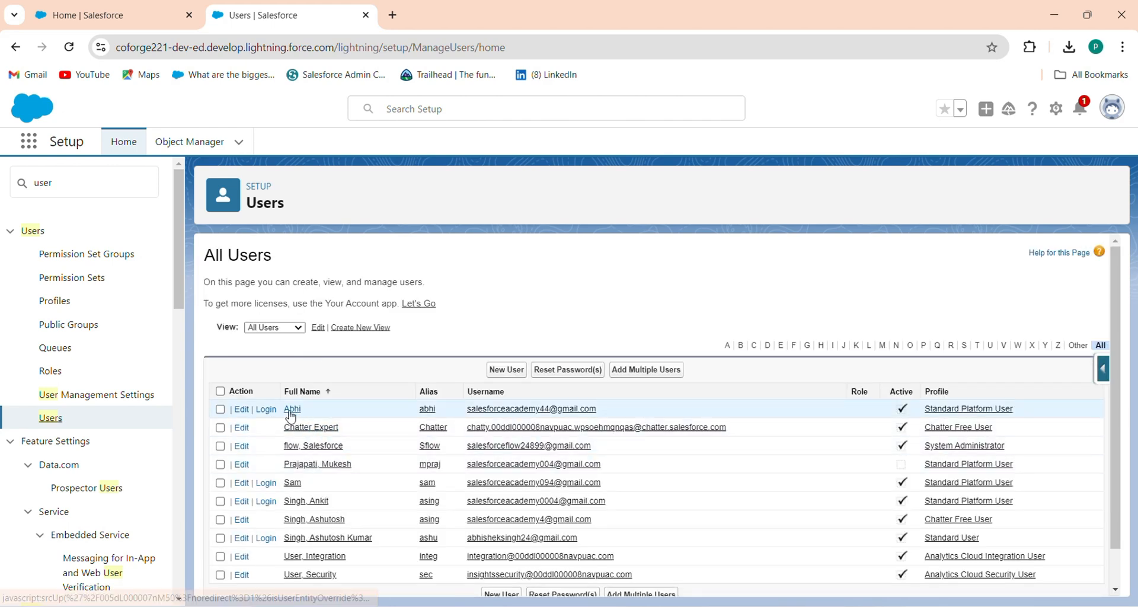
Open the first listed user's record for editing and examine the Delegated Approver field in Approver Settings.
left_click(291, 409)
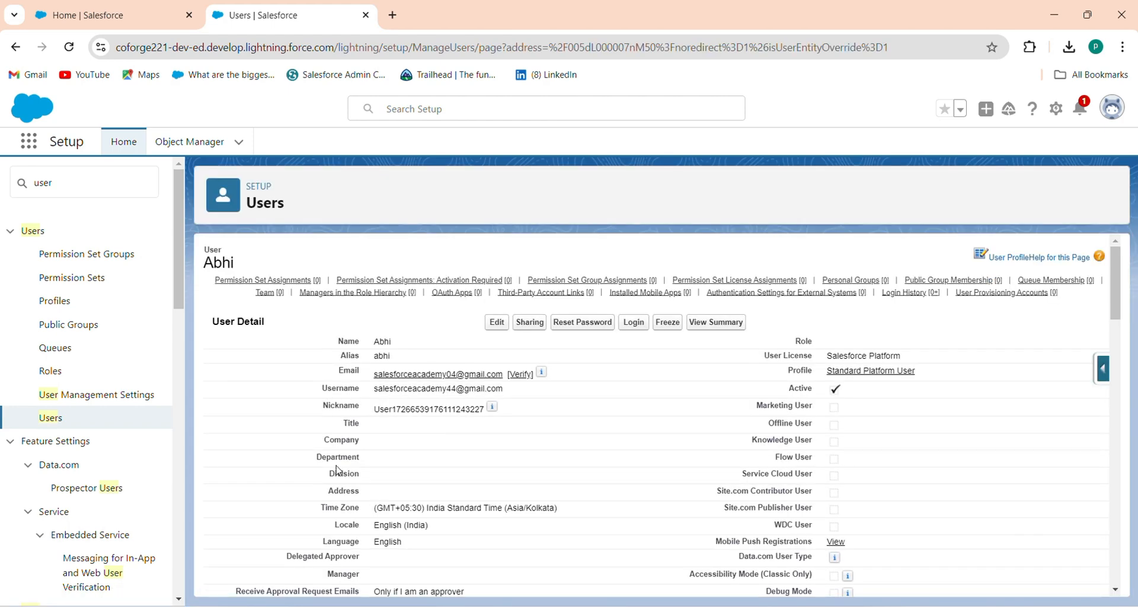
scroll(364, 478, "down", 1)
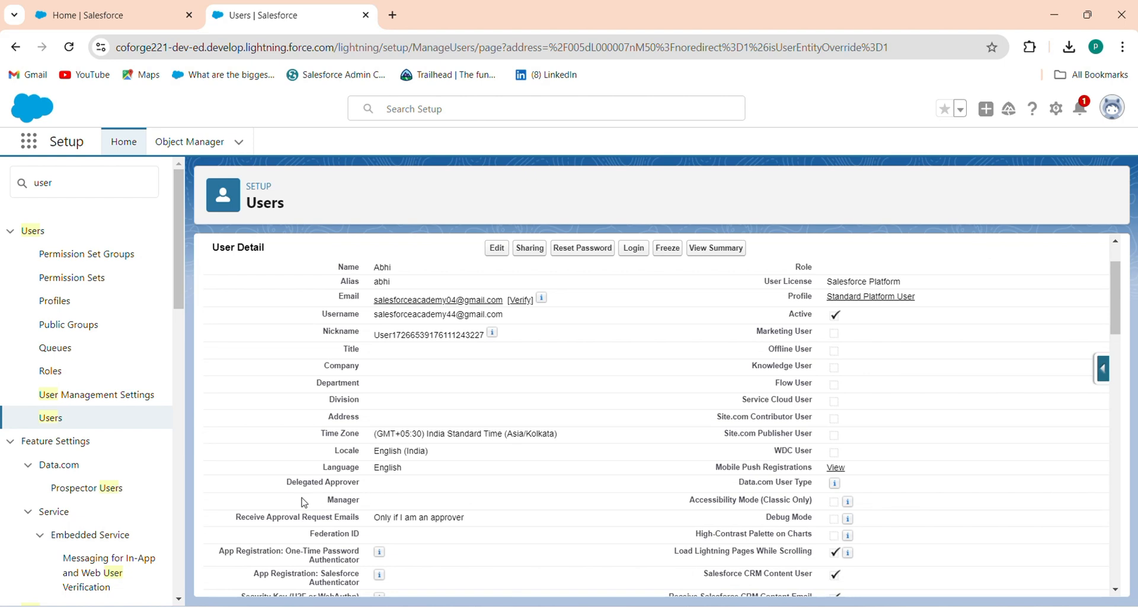
left_click_drag(279, 478, 635, 477)
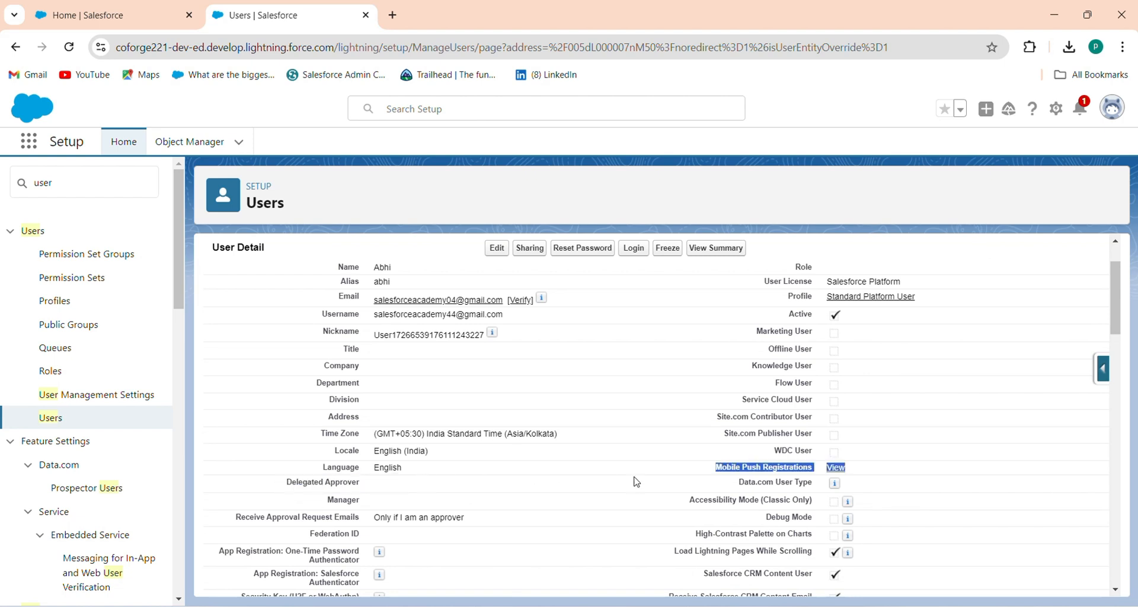
left_click(634, 477)
left_click(496, 247)
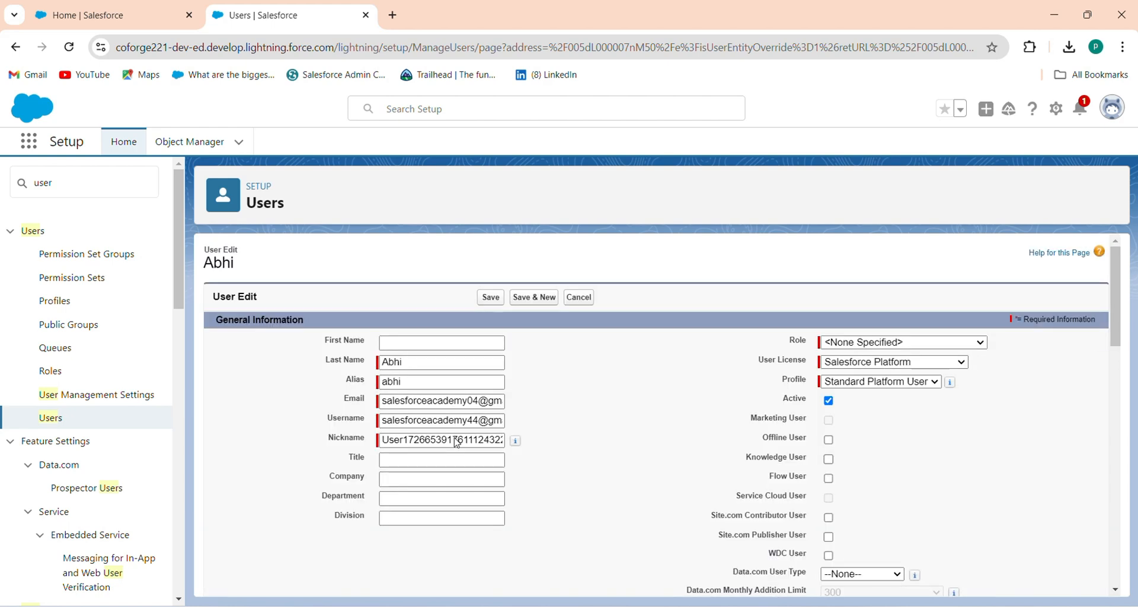
scroll(414, 462, "down", 20)
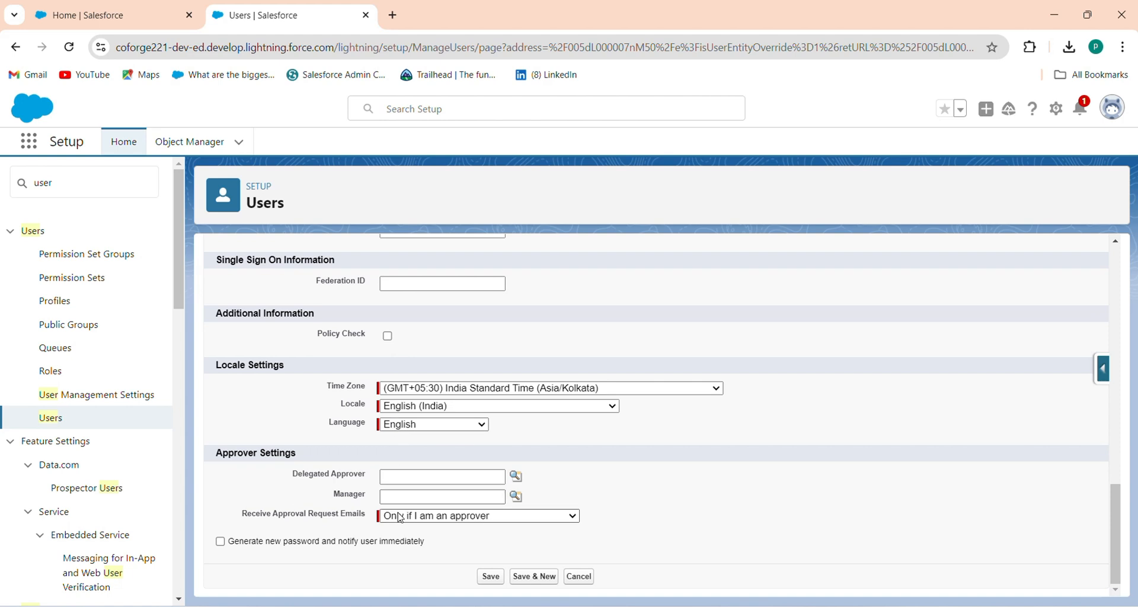
left_click_drag(294, 477, 382, 472)
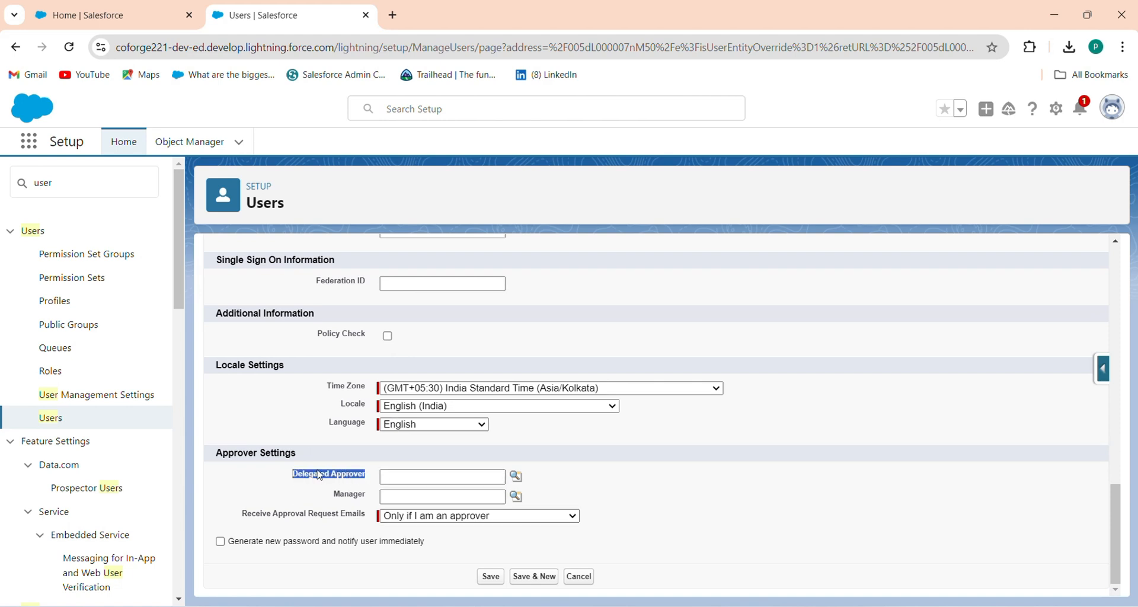
left_click(277, 476)
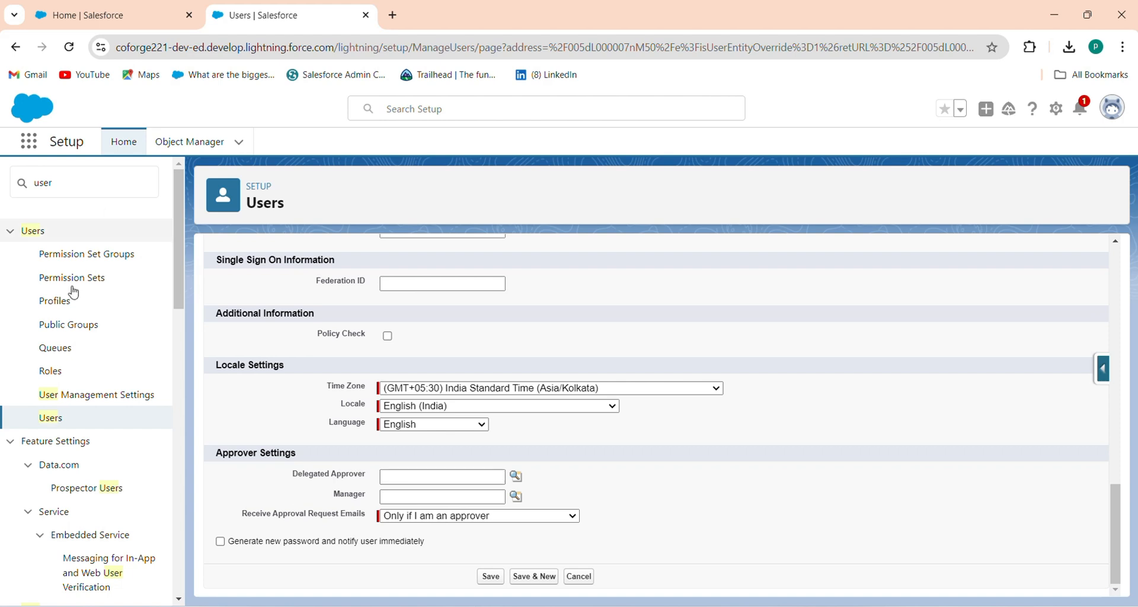
Search Setup for "Appro" and open the Opportunity approval process "Amount is Greater than 20K".
double_click(89, 184)
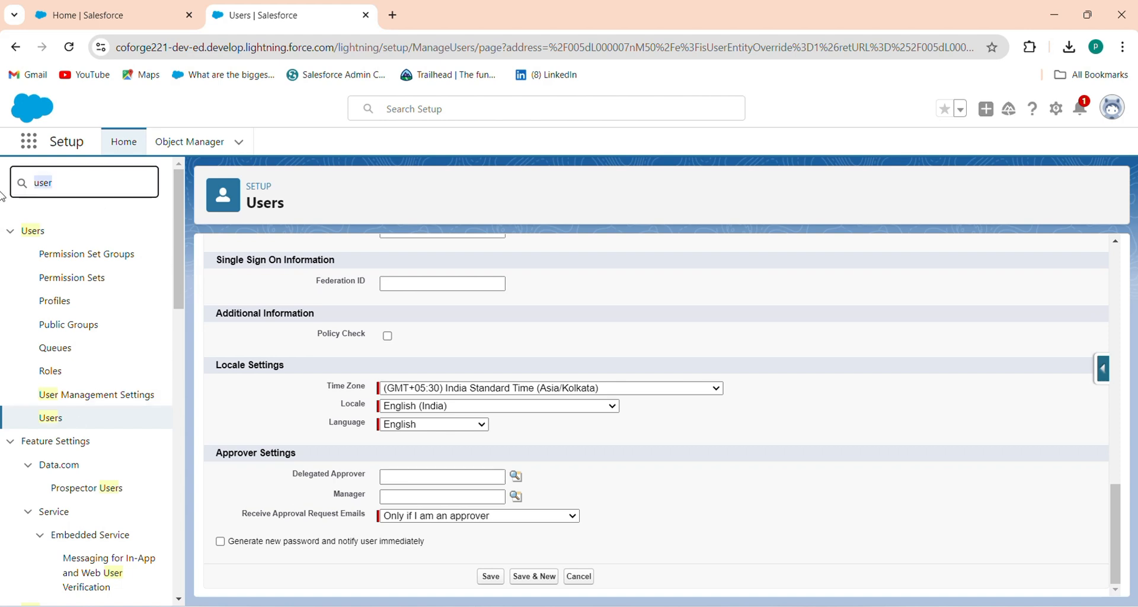
type("Appro")
left_click(83, 301)
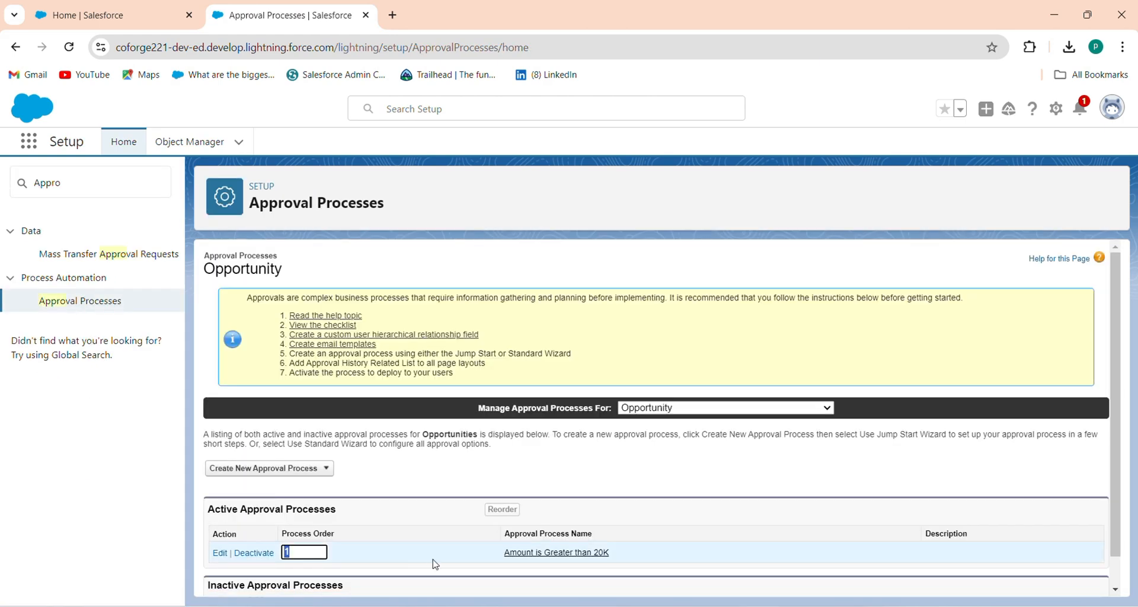
left_click(513, 553)
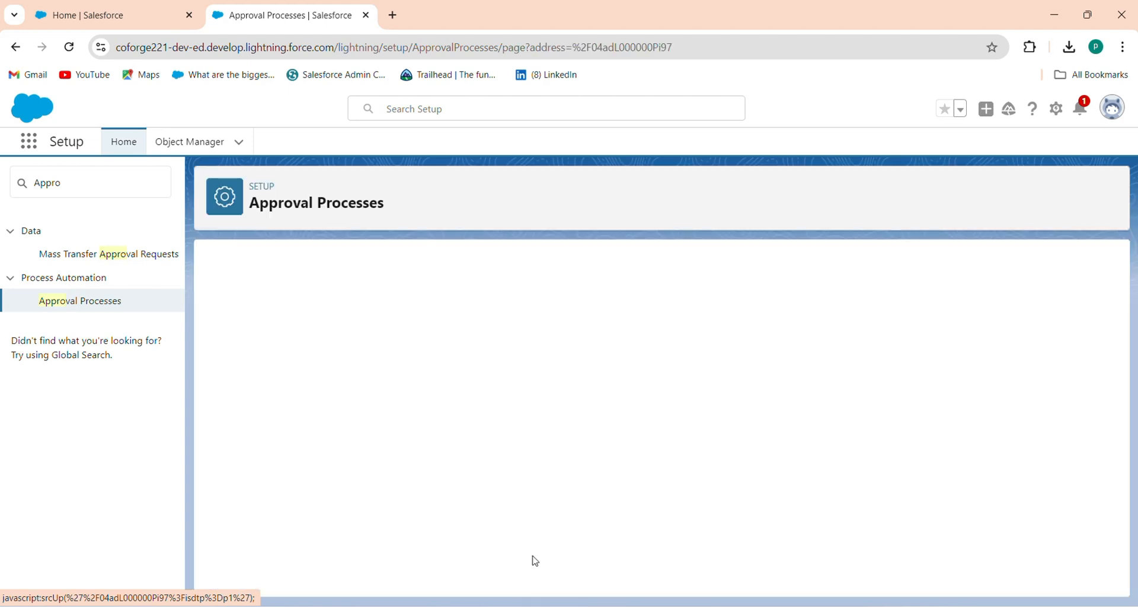
Edit approval Step 1, changing the automatically assigned approver from a related user to a specific User from the lookup.
scroll(343, 474, "down", 7)
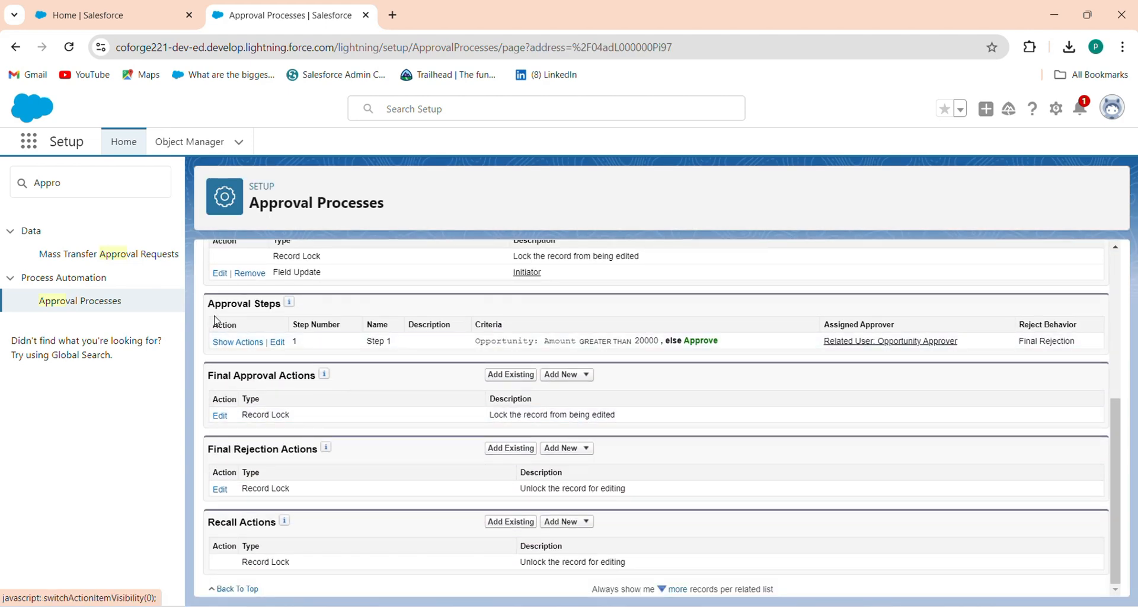
left_click(277, 342)
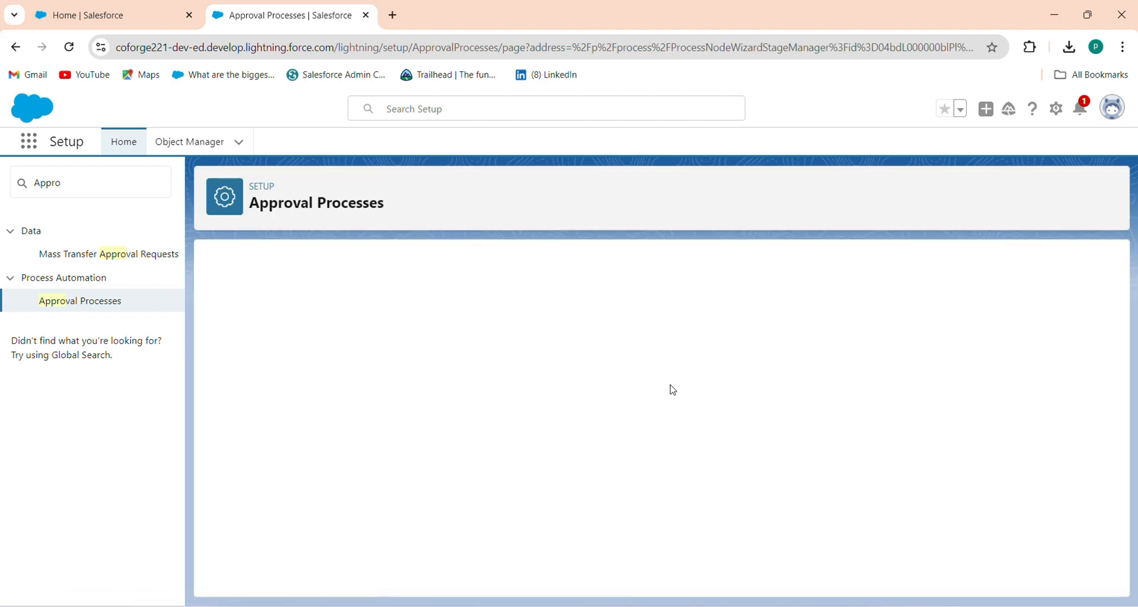
left_click(1071, 336)
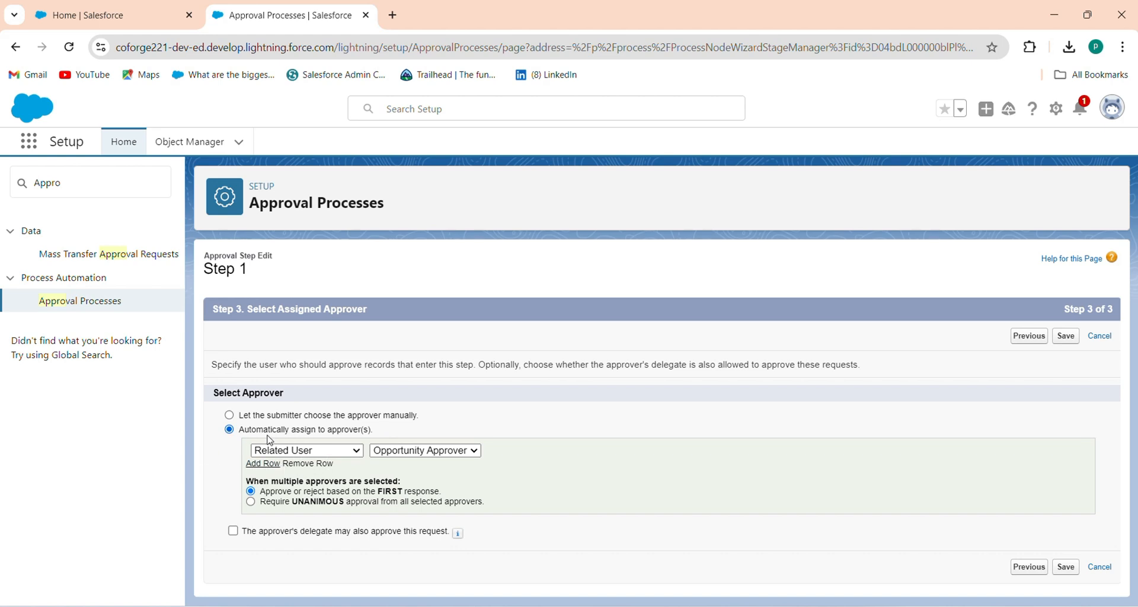
left_click(335, 451)
left_click(313, 466)
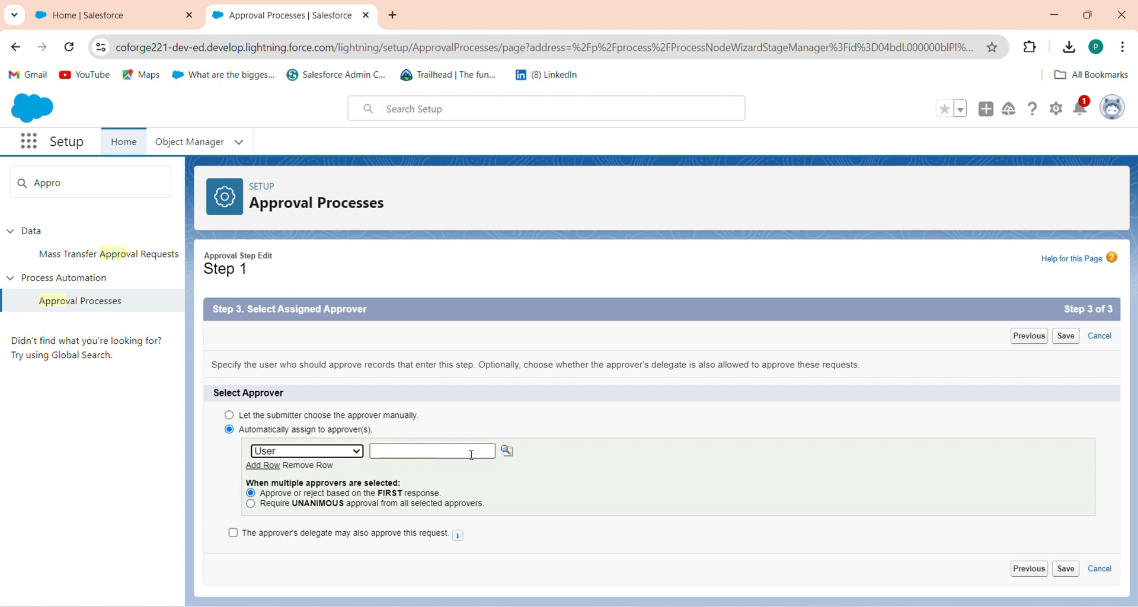
left_click(507, 453)
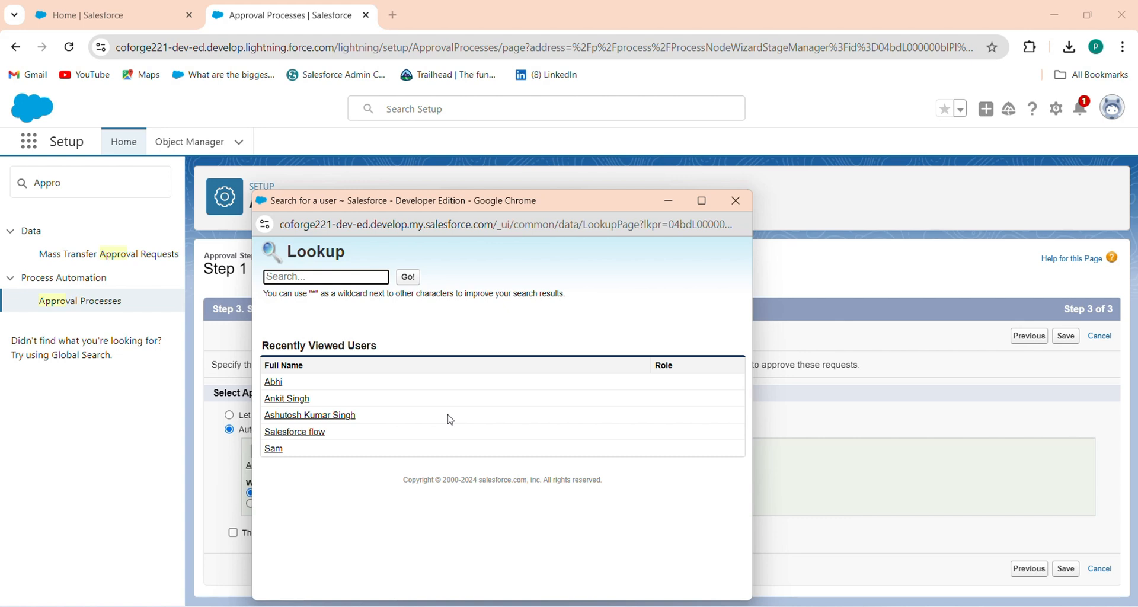
left_click(300, 399)
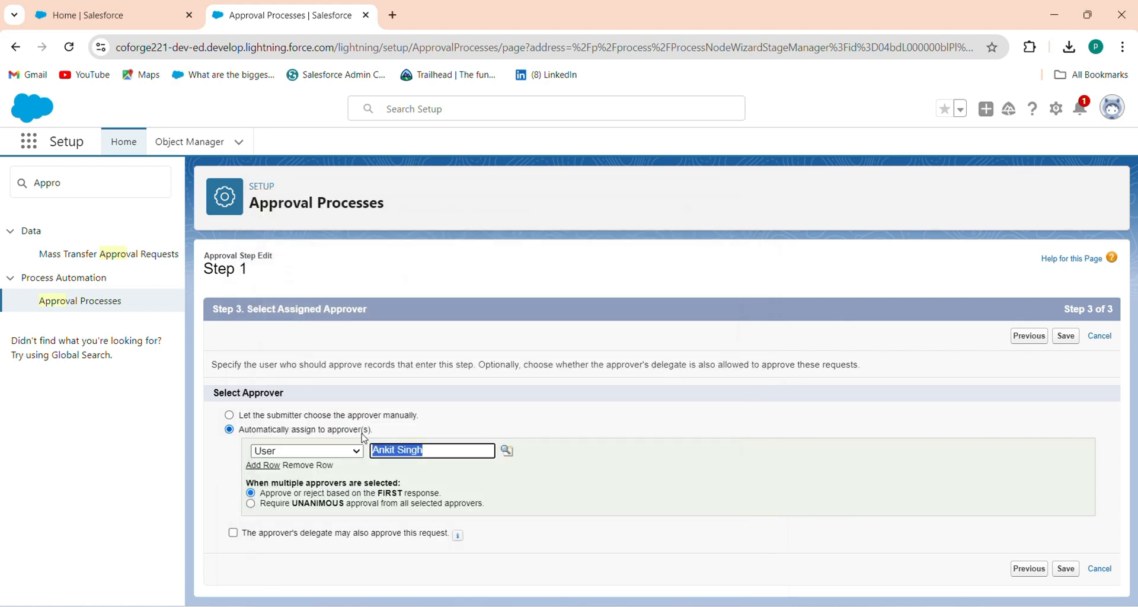
left_click(581, 443)
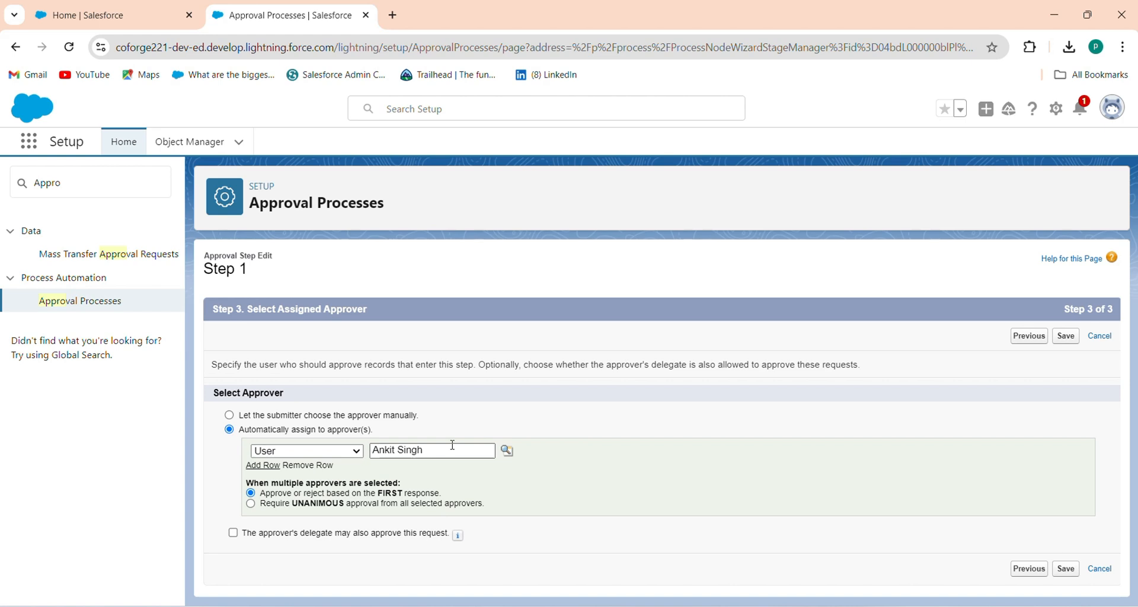
Allow the approver's delegate to also approve the request in the Step 1 approver settings.
left_click_drag(259, 533, 426, 532)
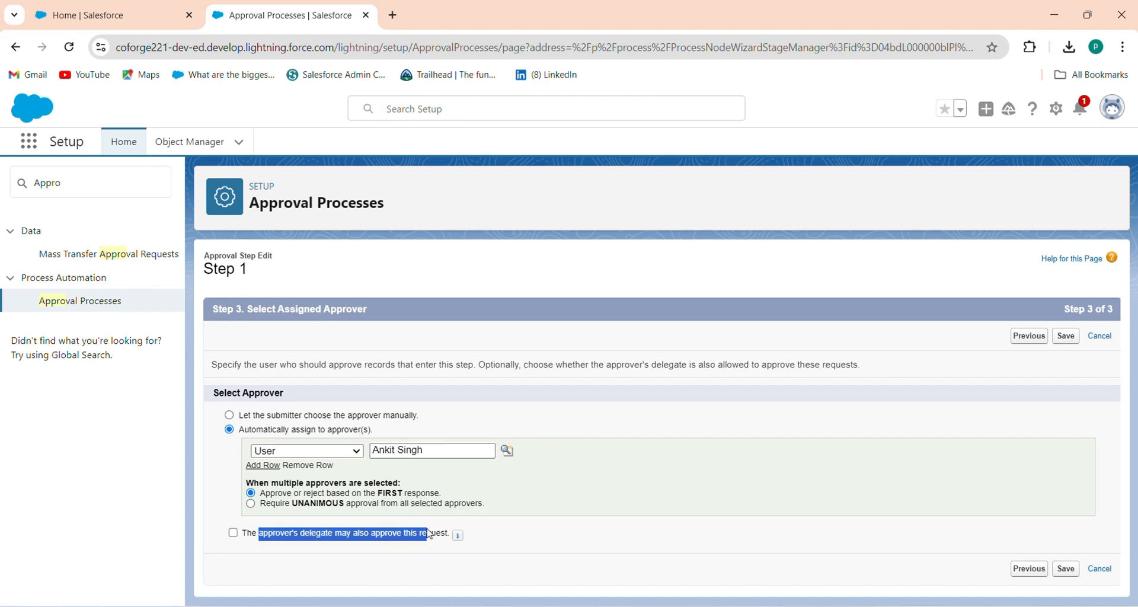
left_click(236, 535)
left_click(286, 562)
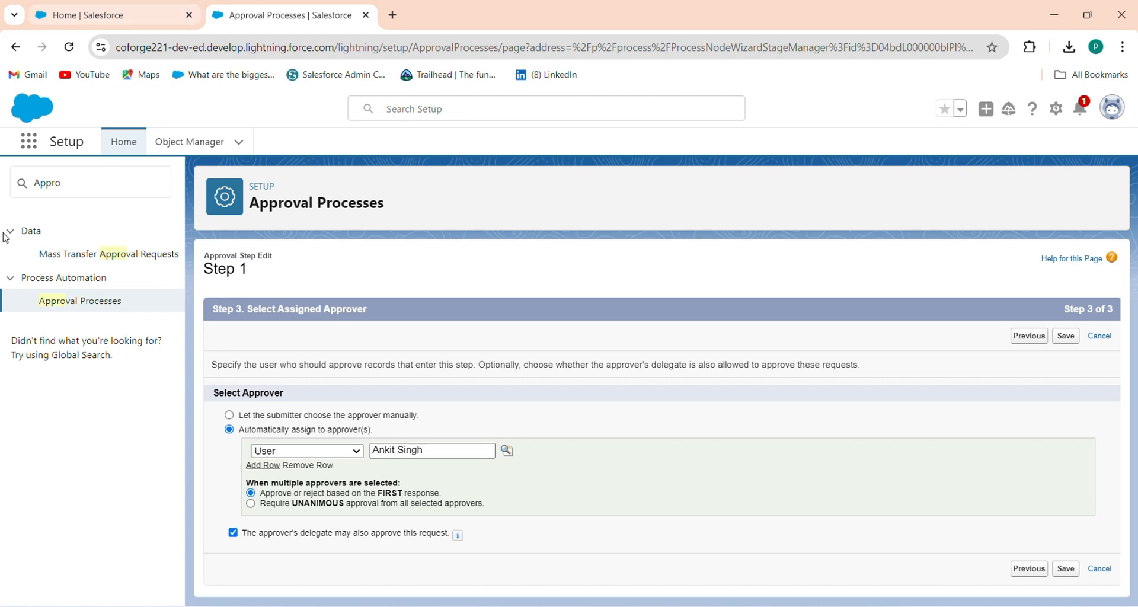
Search Setup for "user" and return to the Users list from the approval step.
double_click(84, 182)
key("BackSpace")
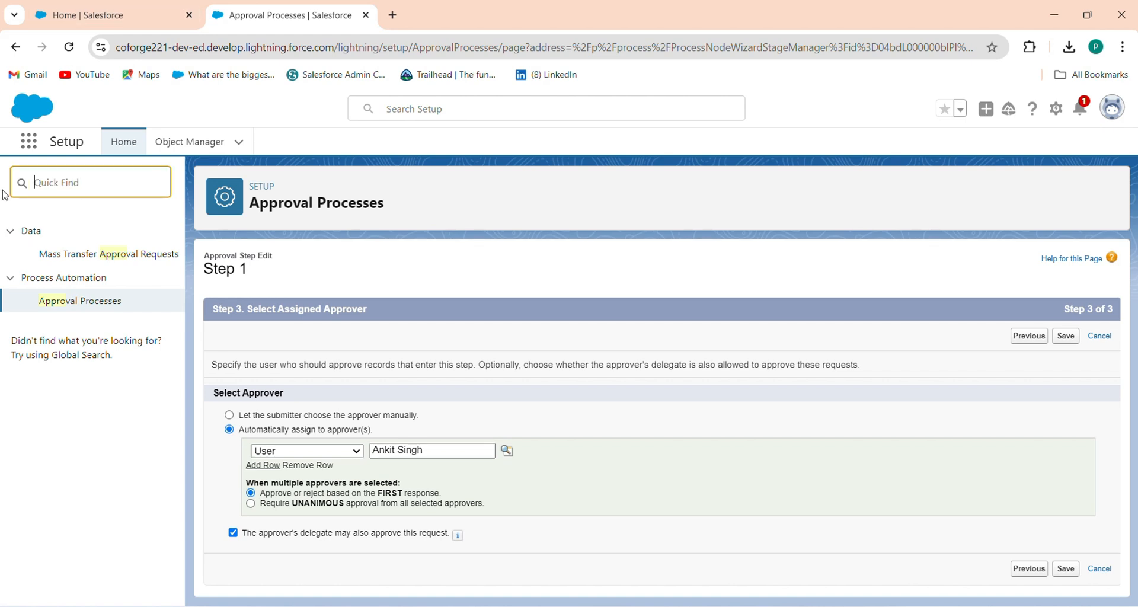
type("u")
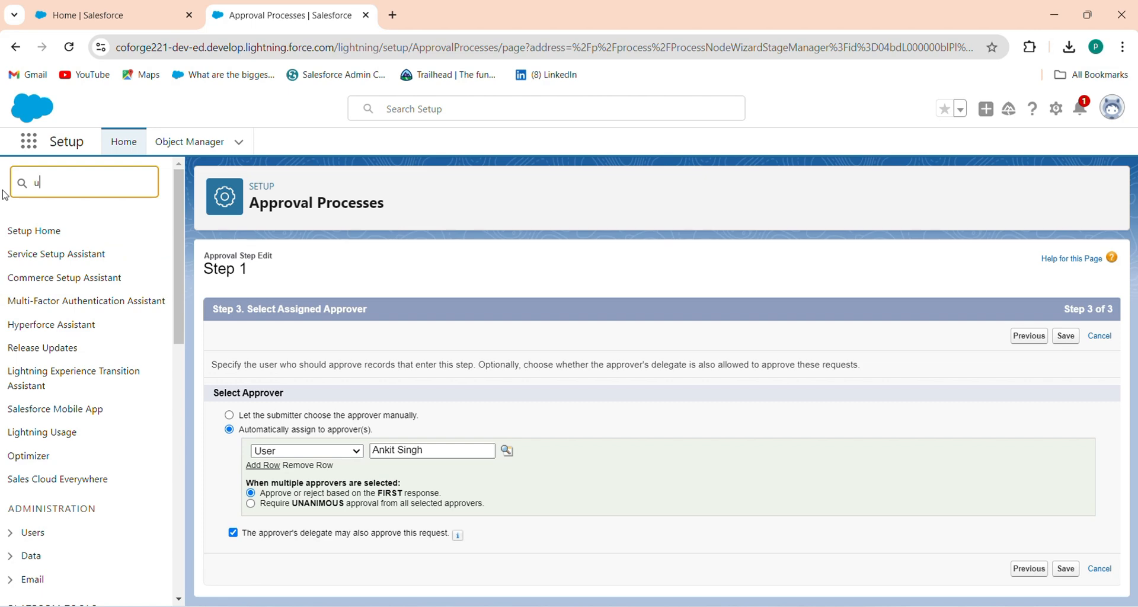
type("ser")
scroll(71, 450, "down", 4)
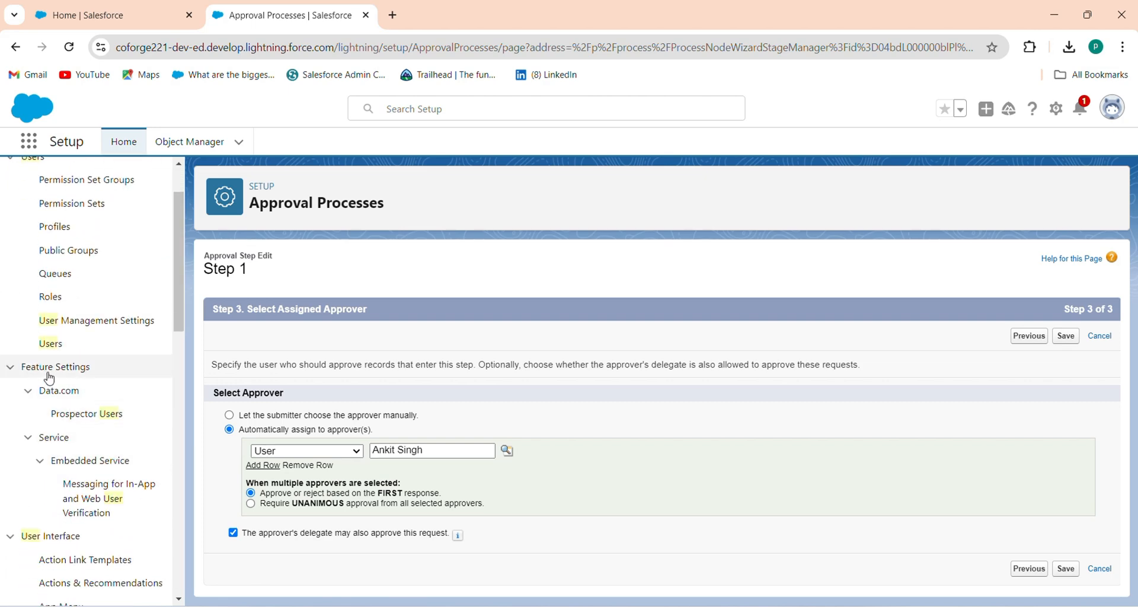
left_click(49, 346)
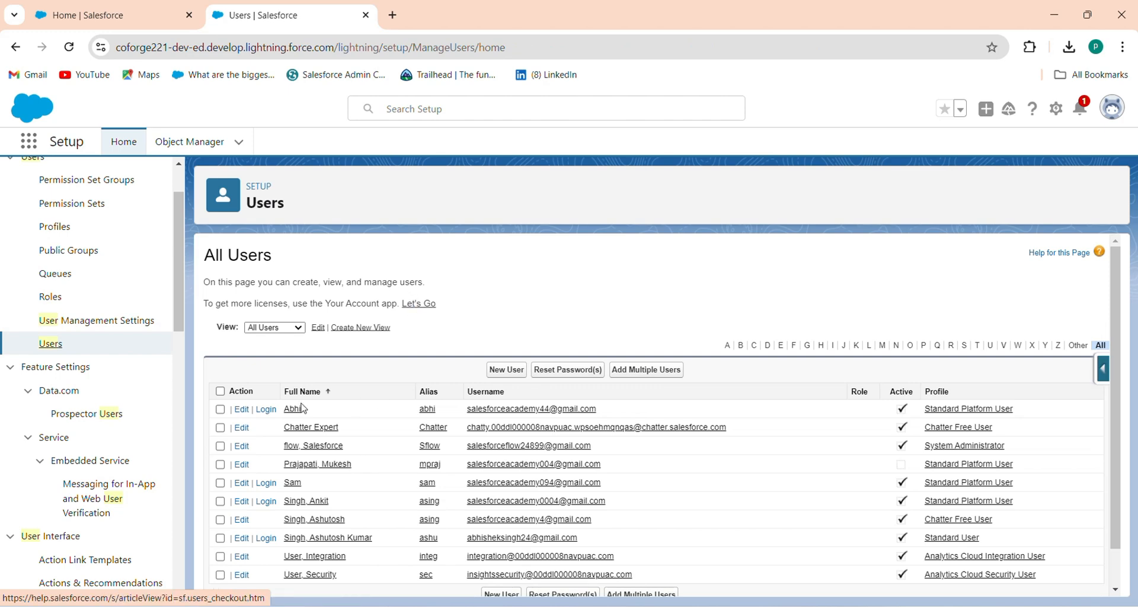
Edit the assigned approver's user record and choose the first listed user as Delegated Approver.
scroll(296, 451, "down", 1)
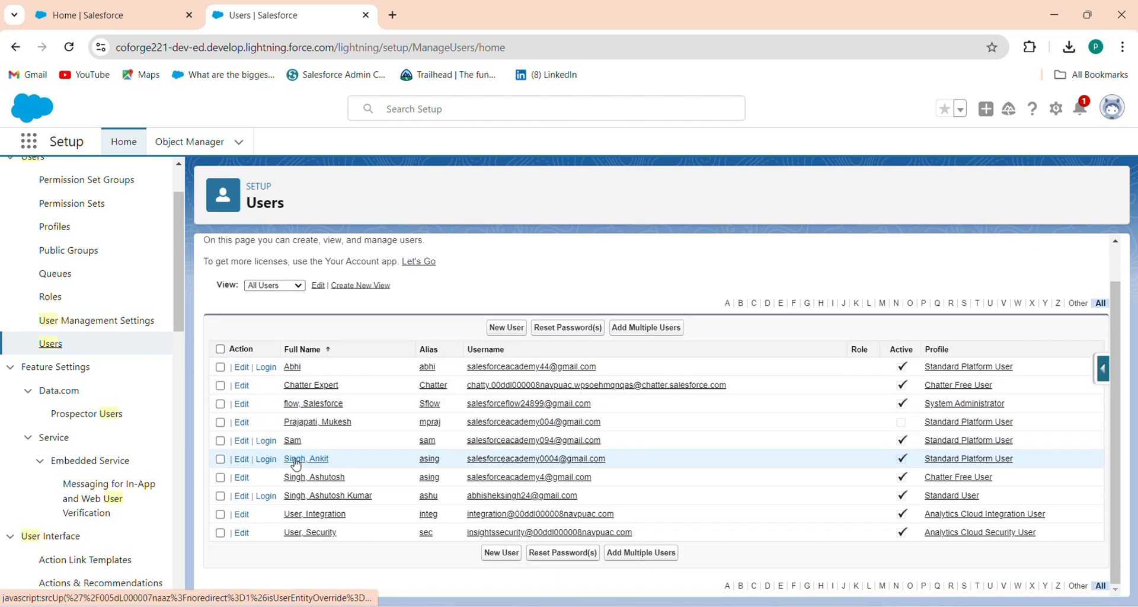
left_click(296, 460)
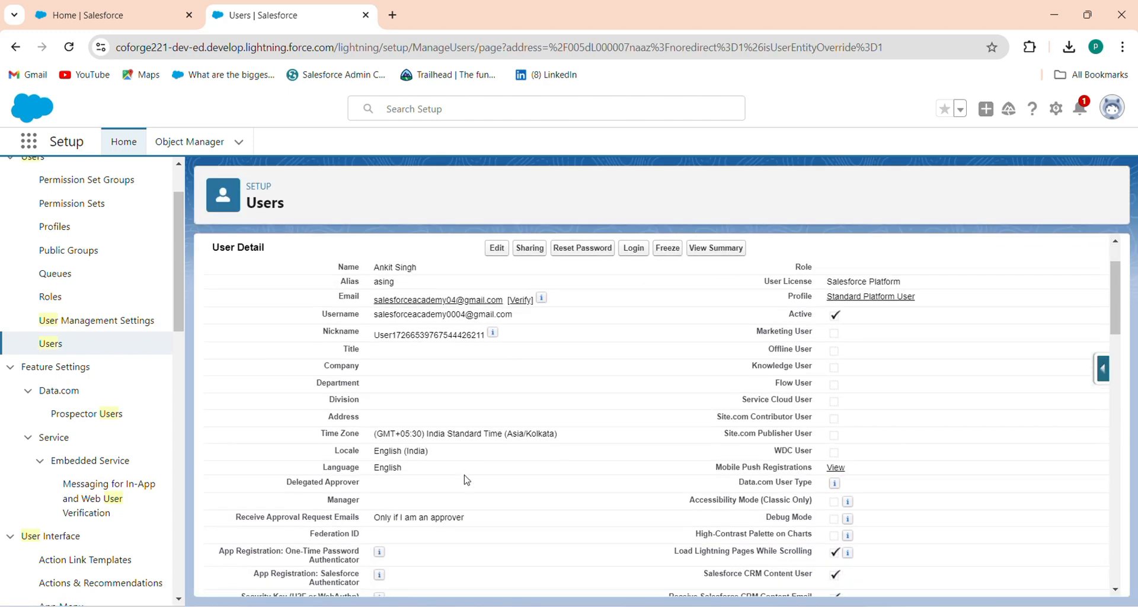
left_click(497, 248)
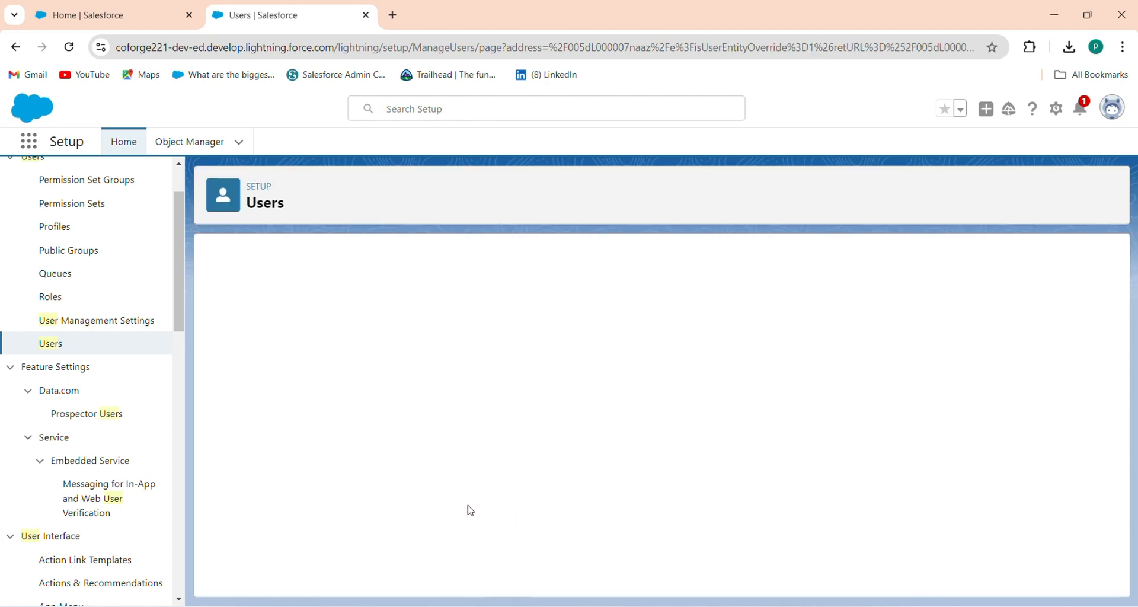
scroll(486, 515, "down", 10)
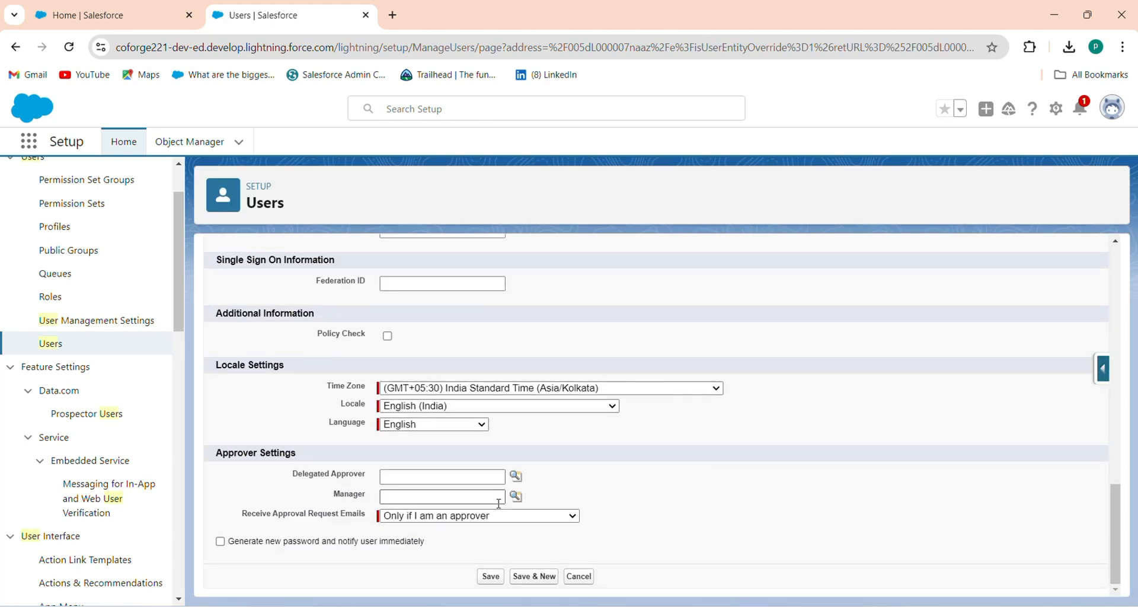
left_click(517, 492)
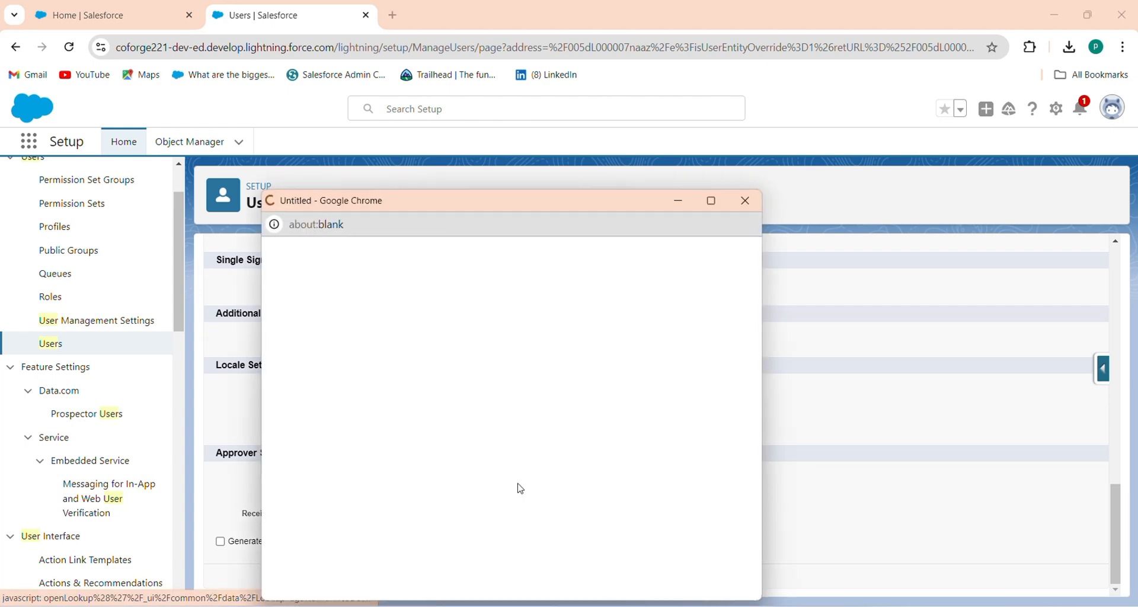
left_click(283, 377)
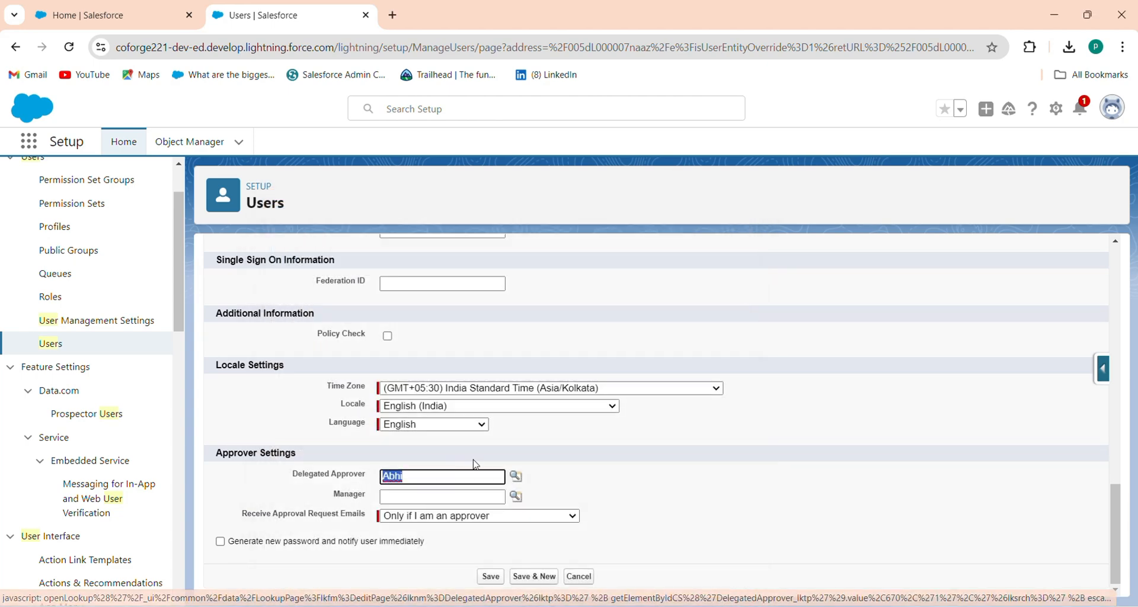
Choose the first listed user as Manager, save the user record and check its Delegated Approver field.
left_click(516, 497)
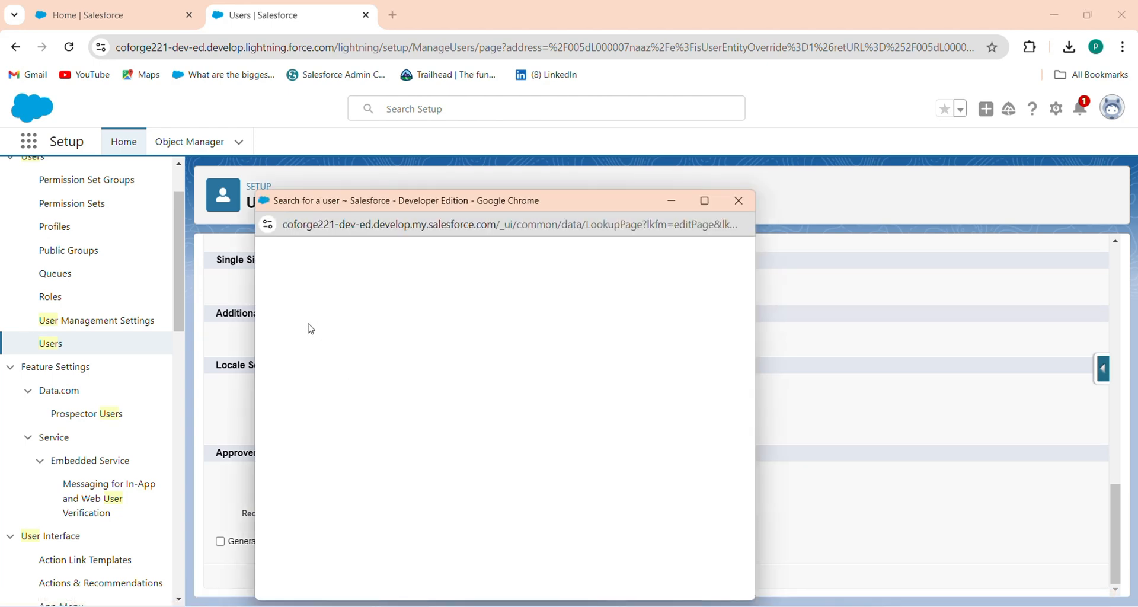
left_click(277, 379)
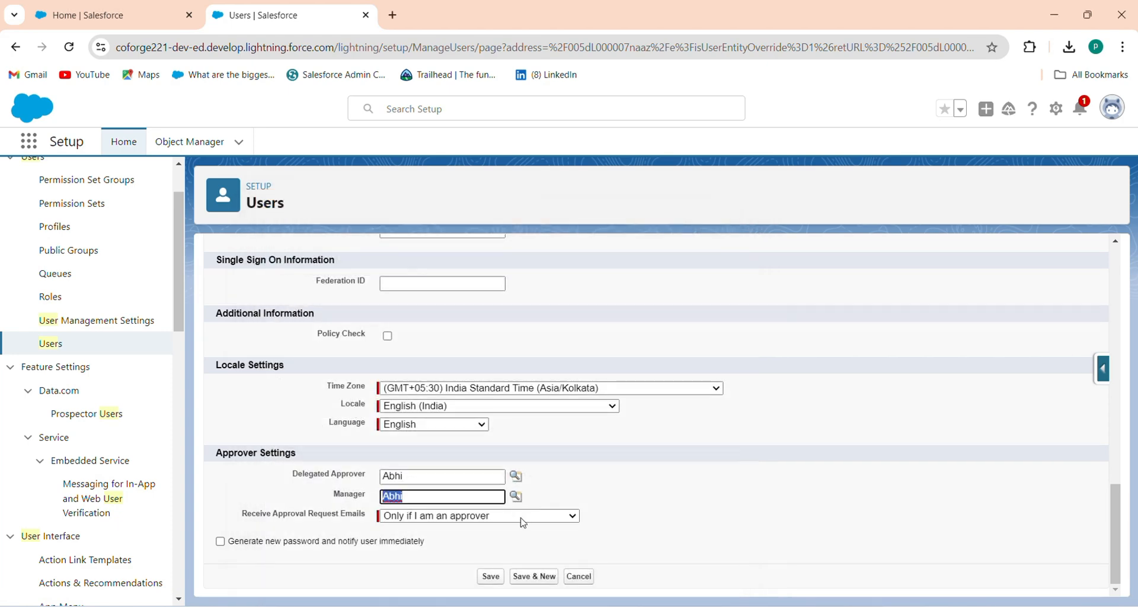
left_click(482, 580)
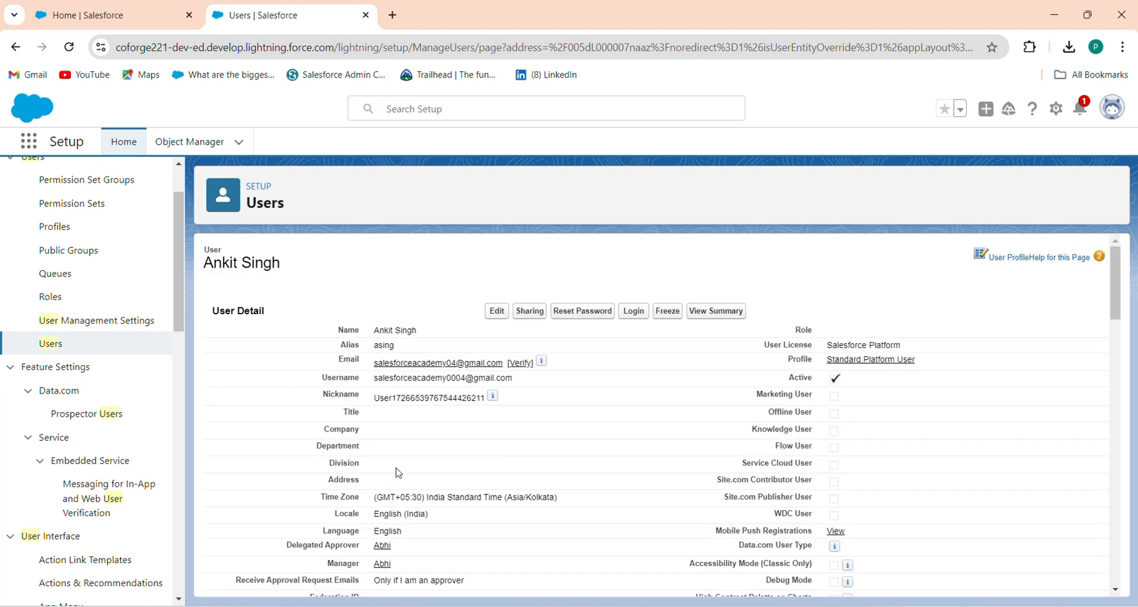
scroll(394, 470, "down", 4)
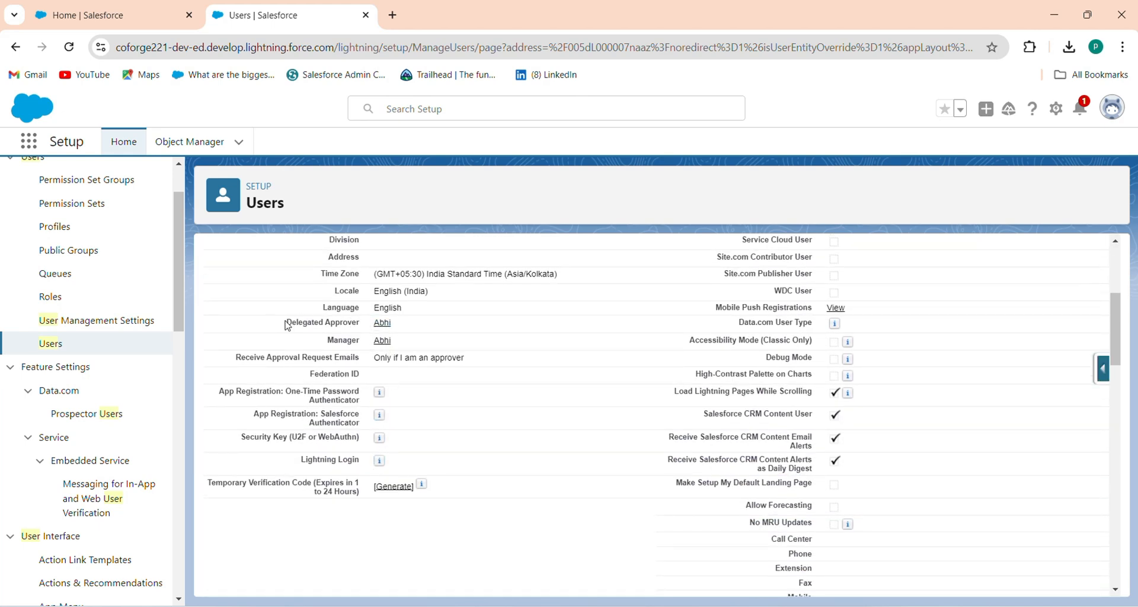
left_click_drag(287, 323, 409, 322)
scroll(440, 344, "up", 4)
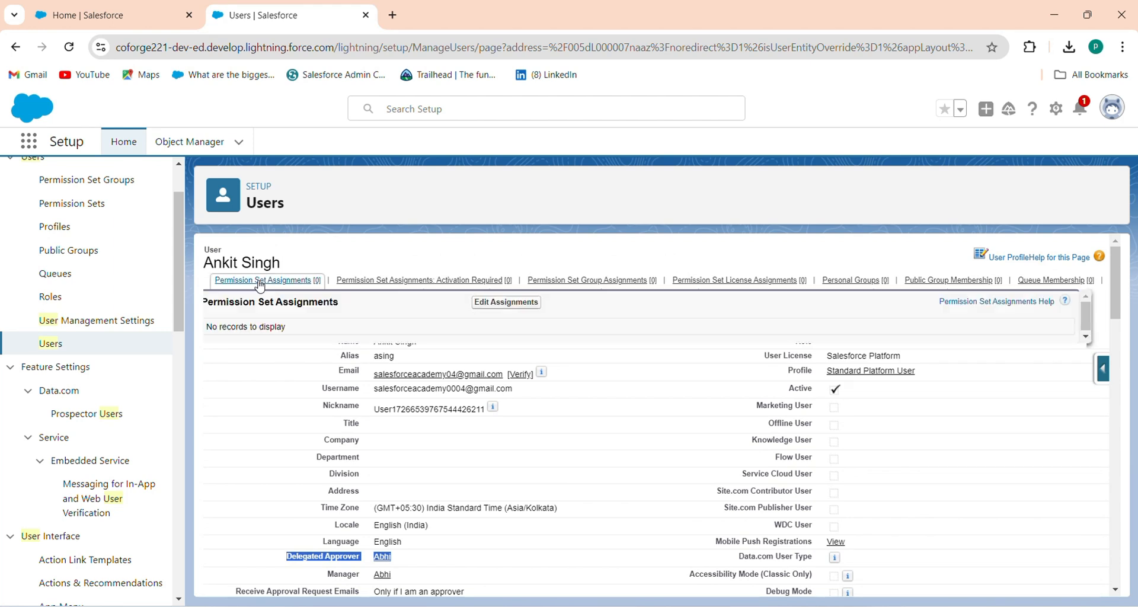
Search Setup for "flow" and open the Flows page under Process Automation.
scroll(110, 208, "up", 3)
left_click_drag(78, 180, 30, 186)
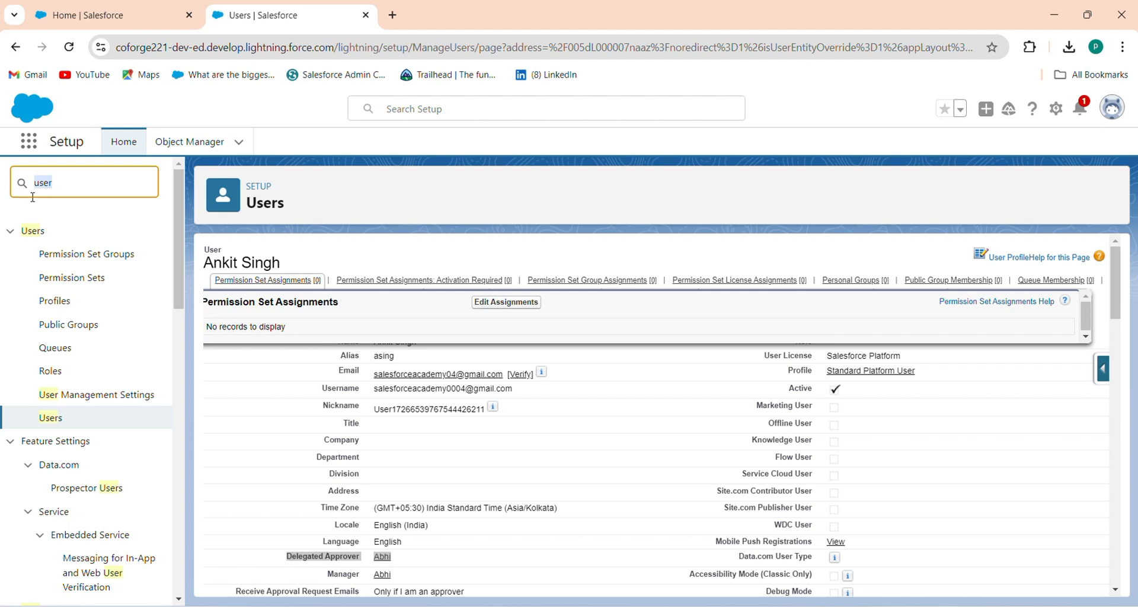
type("flow")
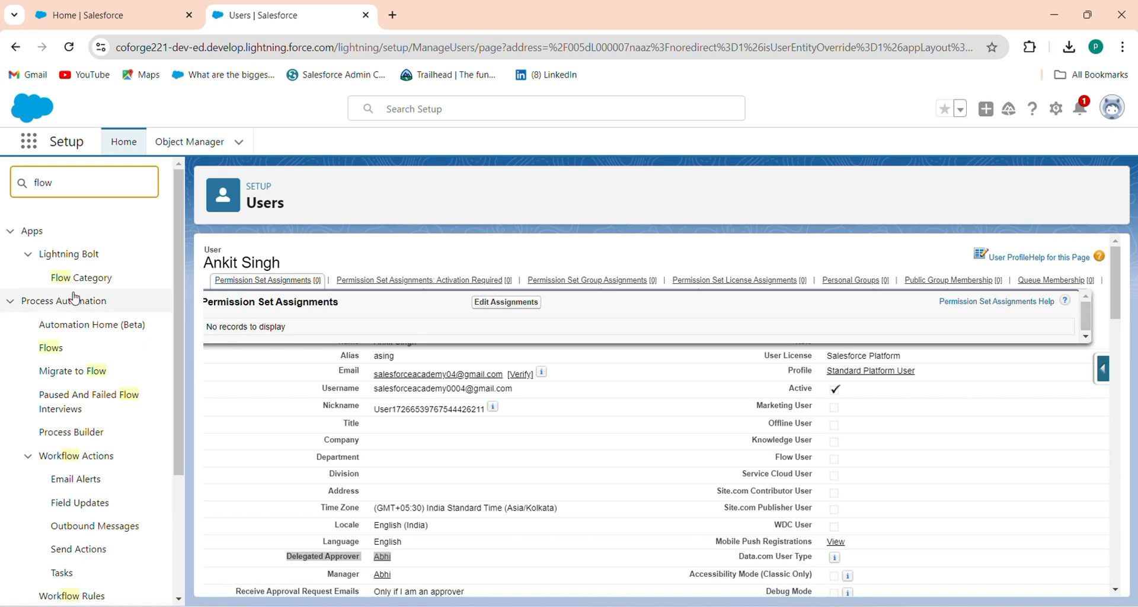
left_click(51, 350)
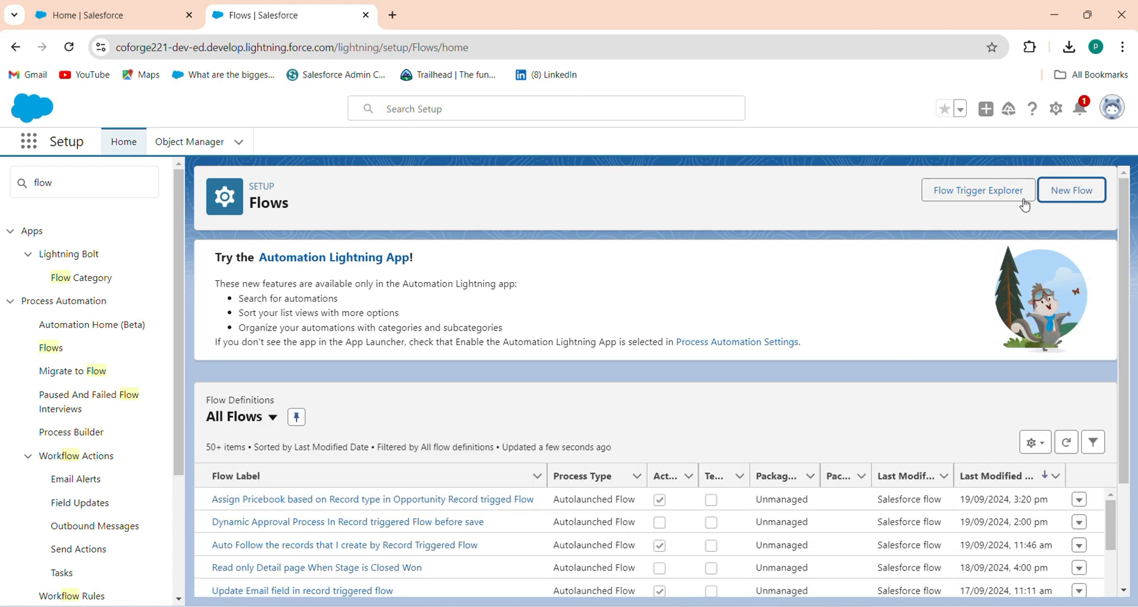
Create a new Record-Triggered Flow from scratch.
left_click(1065, 195)
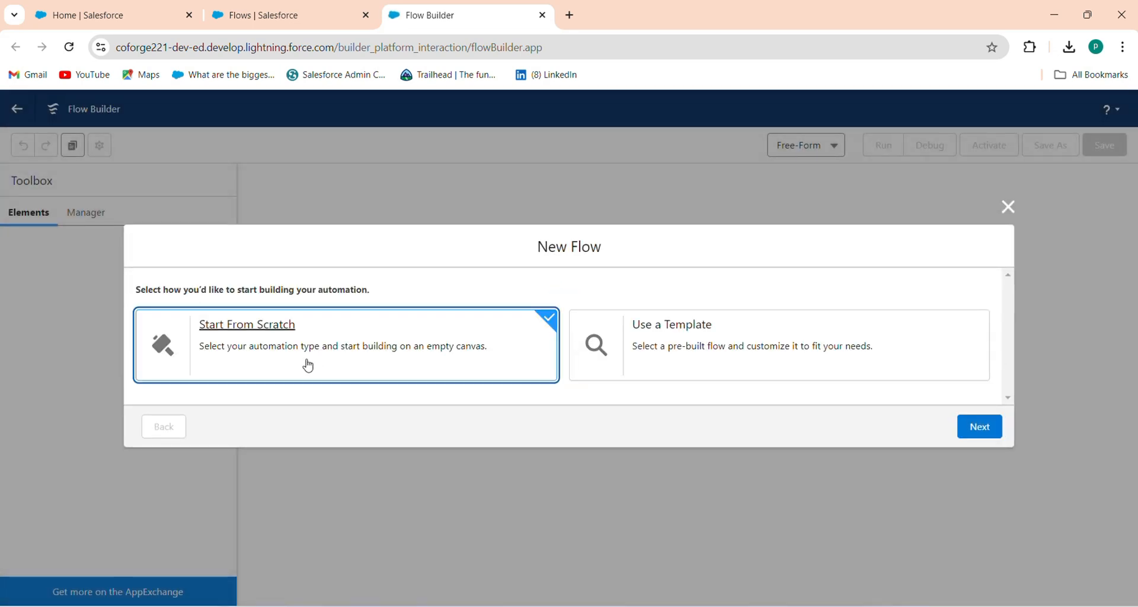
left_click(965, 426)
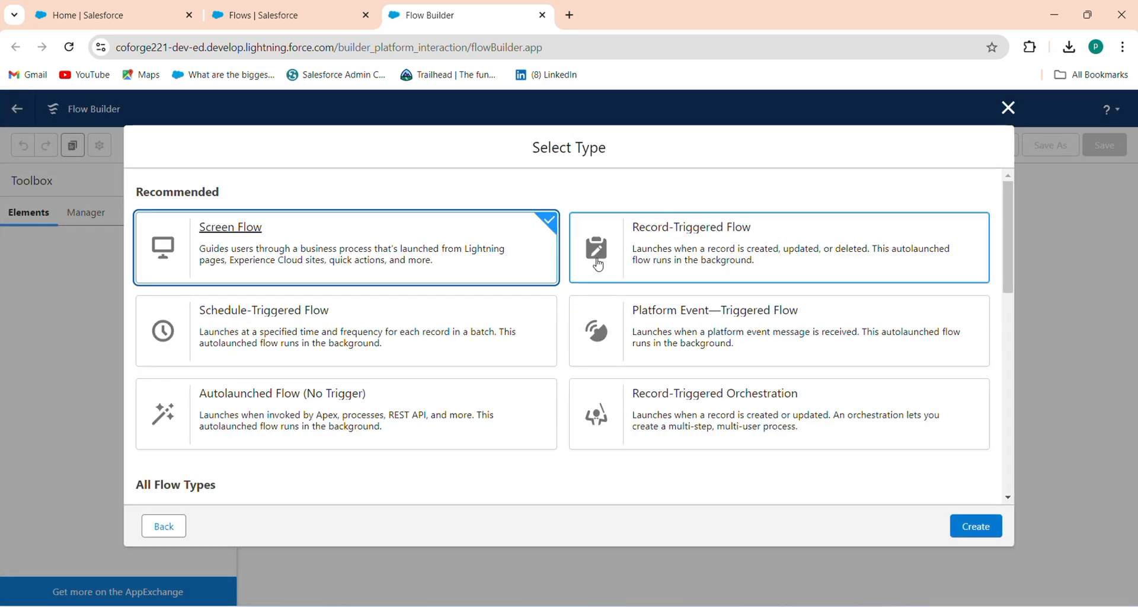
left_click(685, 283)
left_click(957, 524)
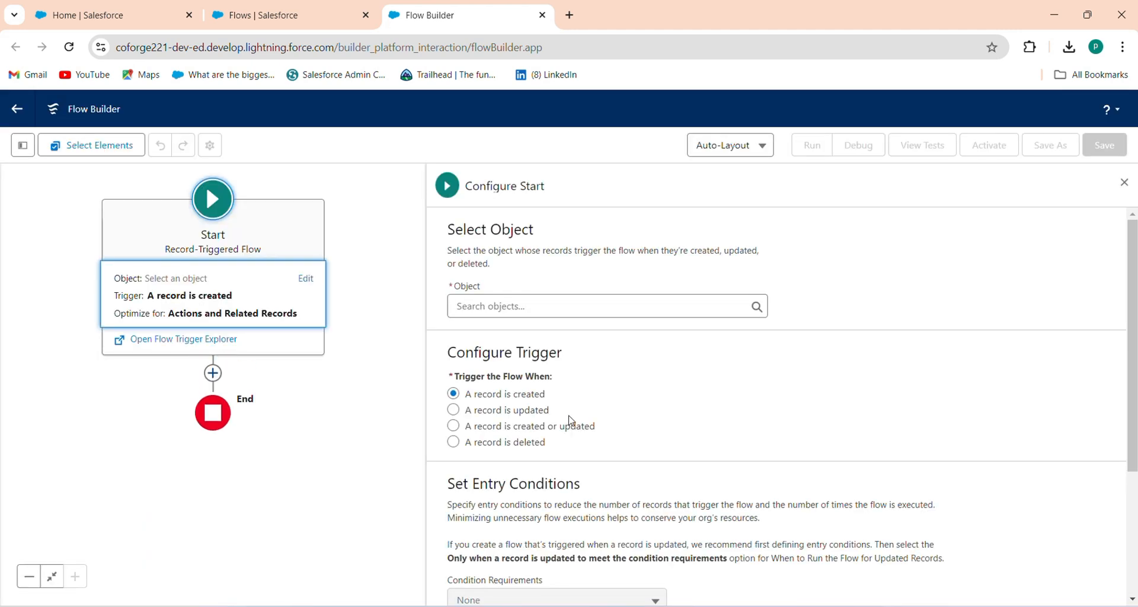
Configure the flow start for the User object, triggered when a record is created or updated and optimized for Fast Field Updates.
left_click(499, 307)
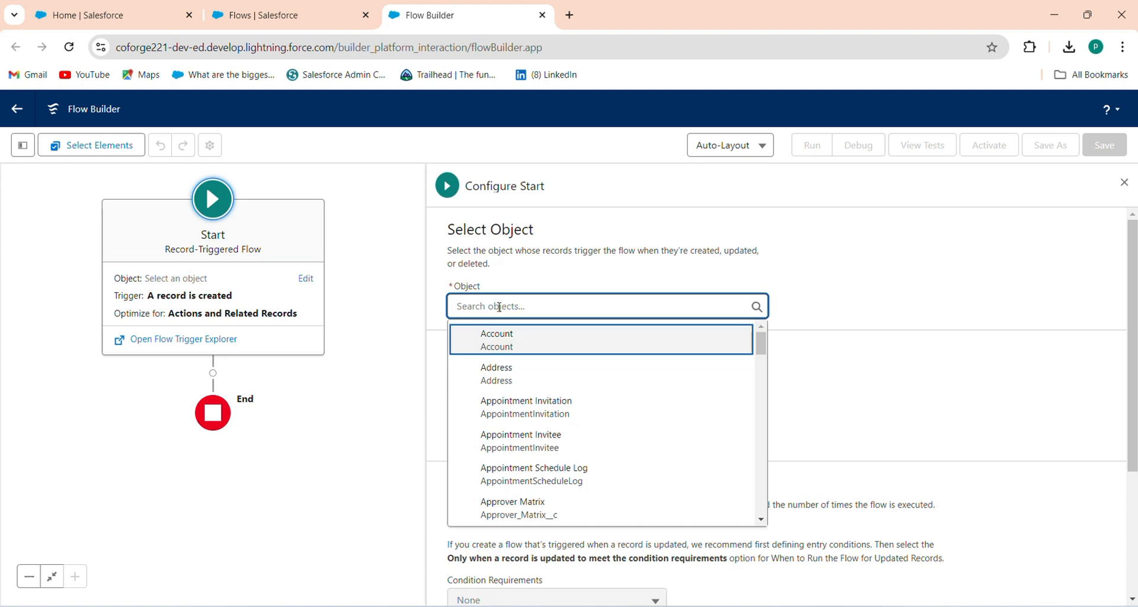
type("user")
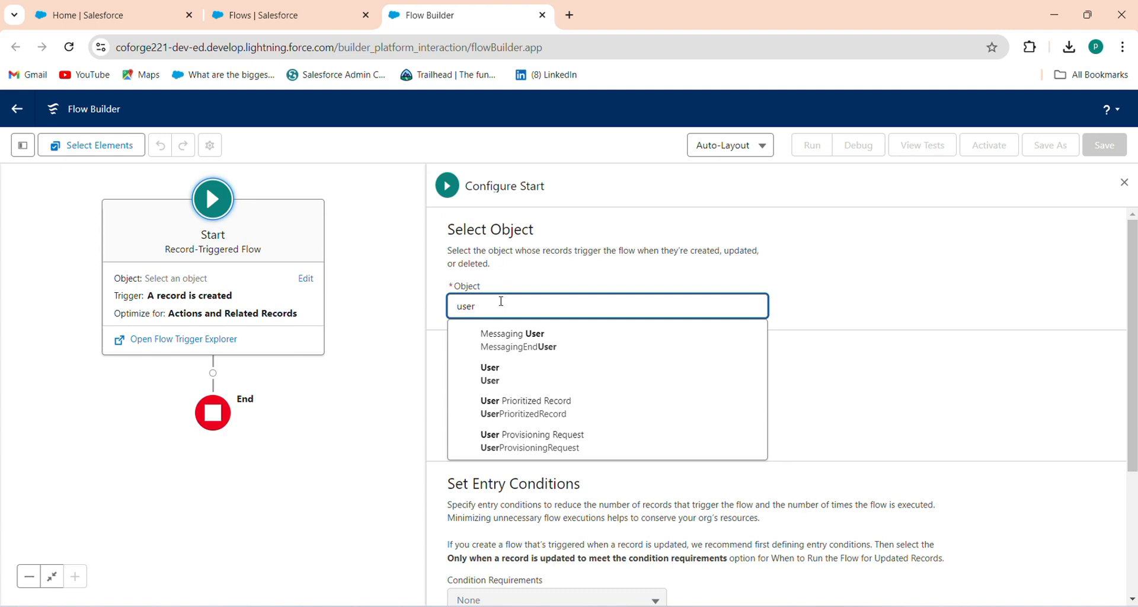
left_click(495, 376)
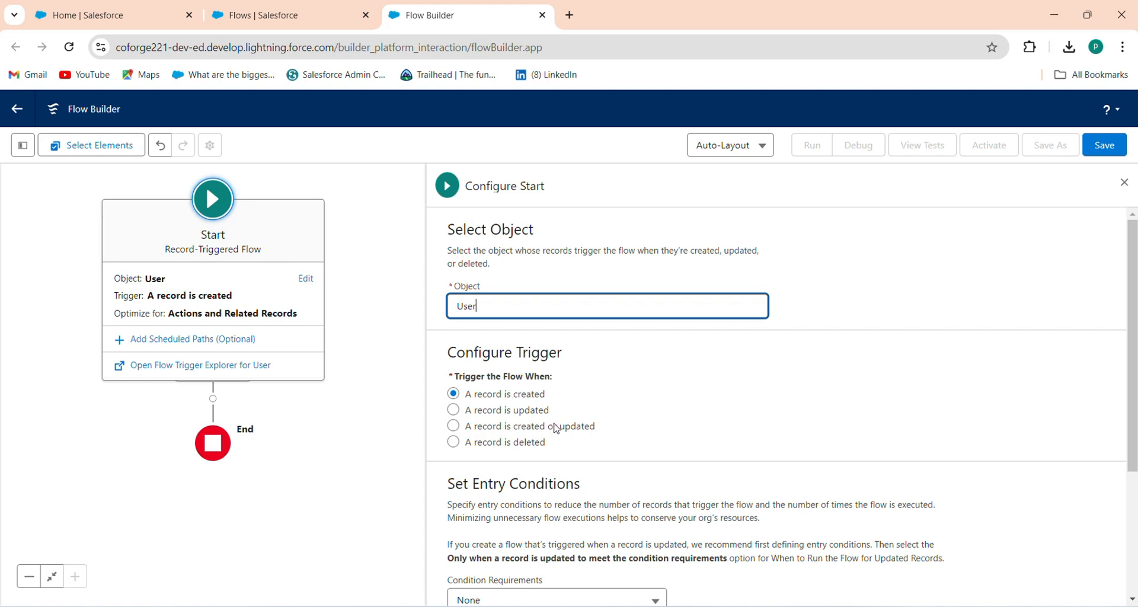
left_click(554, 427)
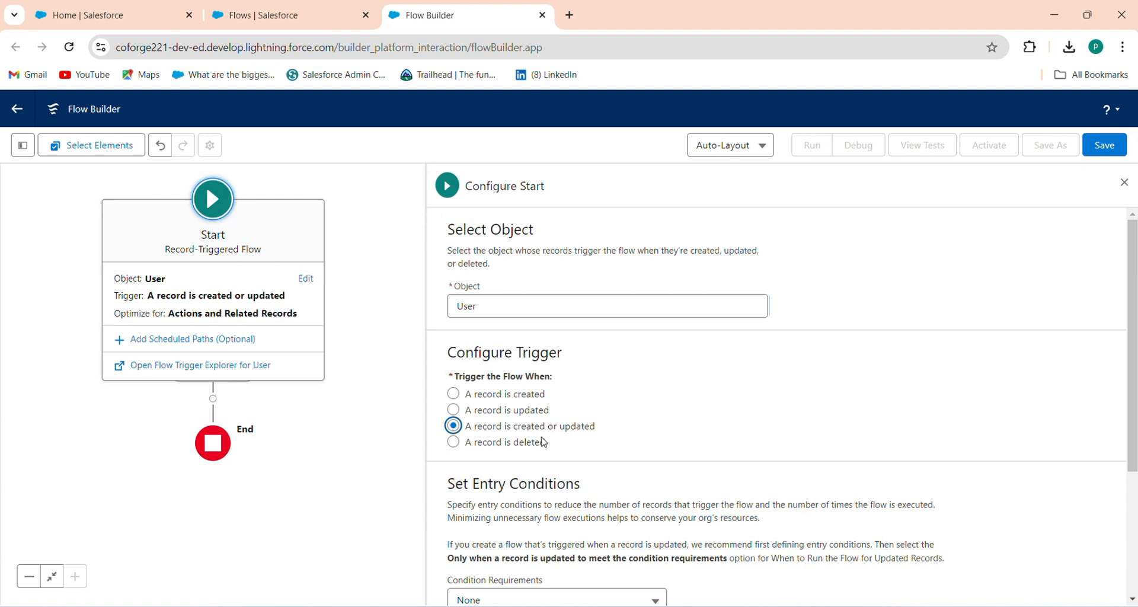
scroll(508, 541, "down", 3)
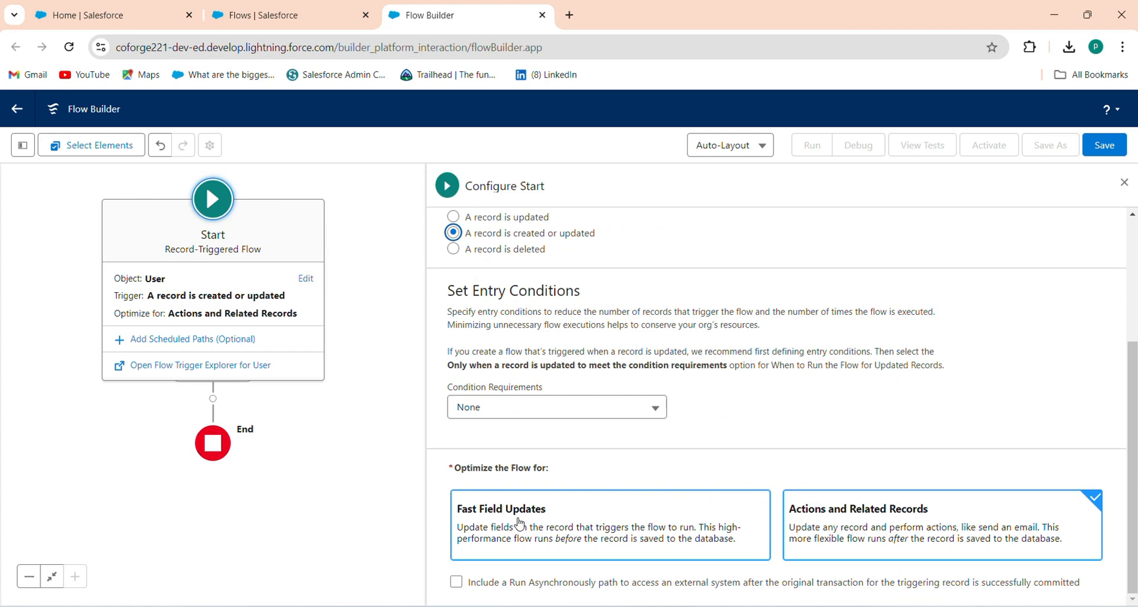
left_click(515, 523)
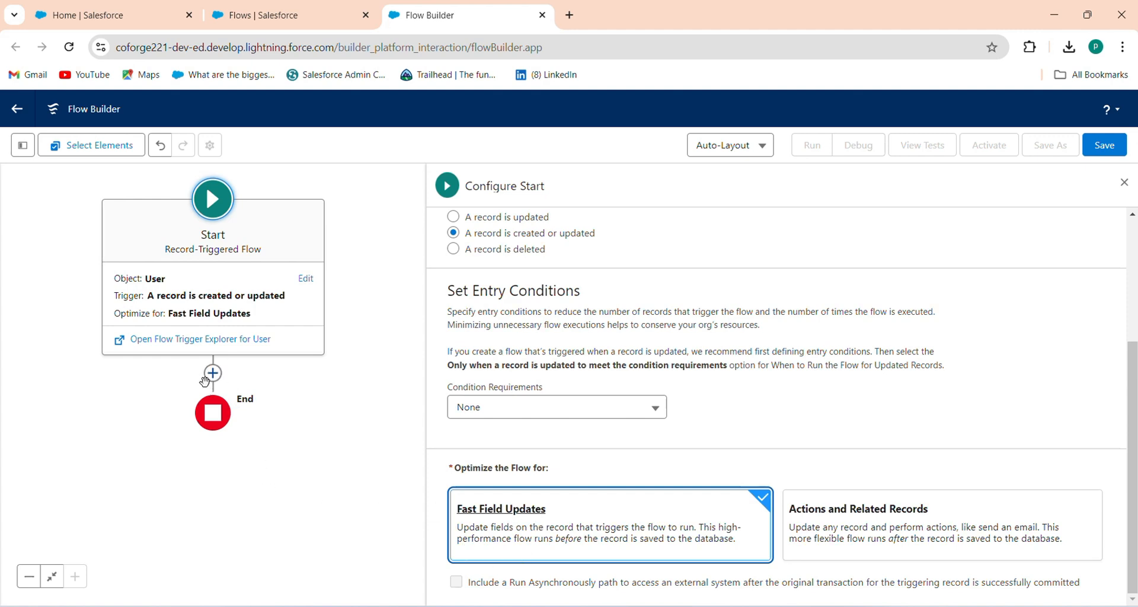
Add a Decision element after the start, labelled "Whether it has Manager Id or Not".
left_click(213, 373)
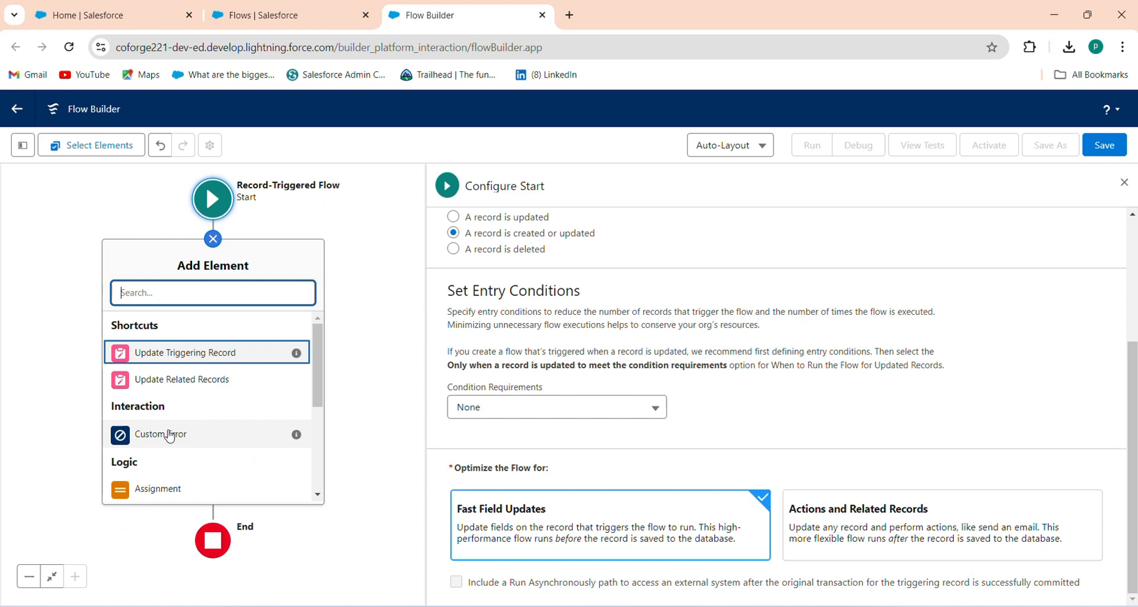
type("dec")
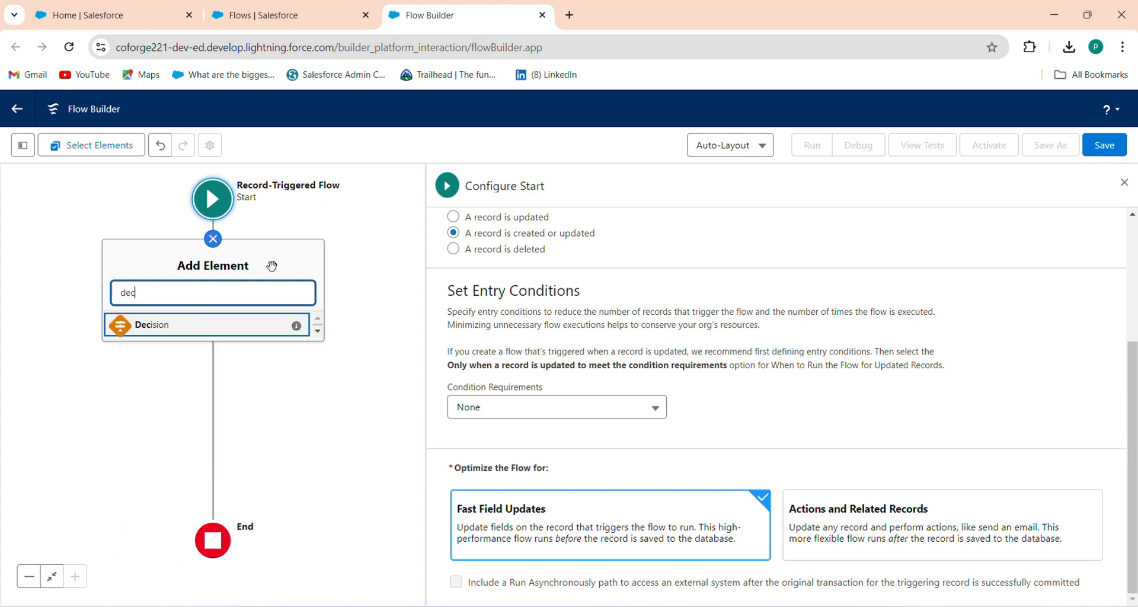
left_click(244, 334)
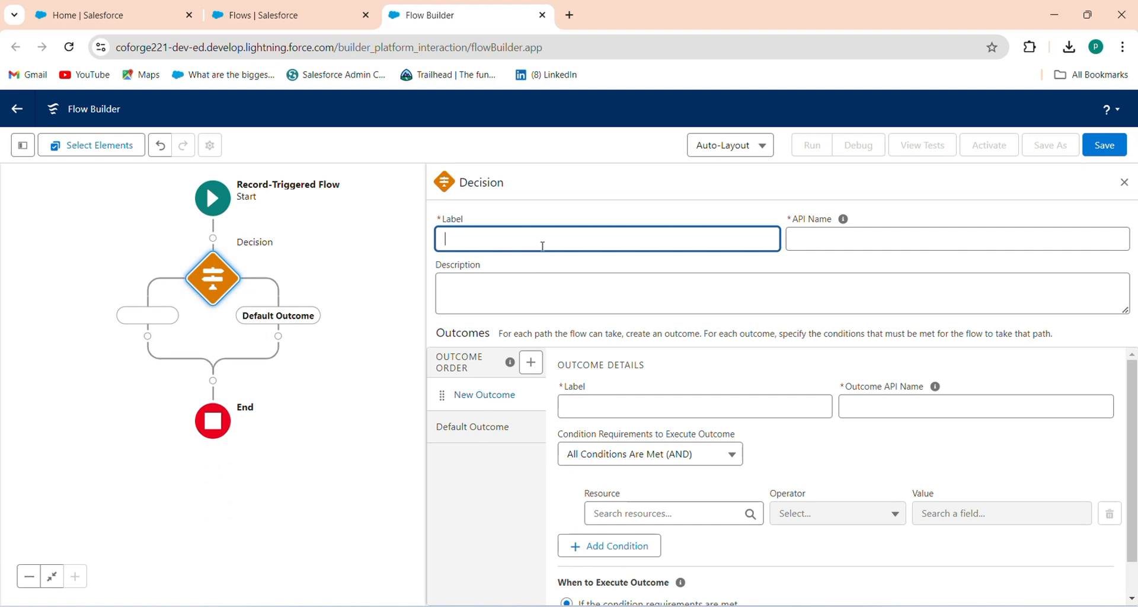
type("Whether it has Manager Id or Not")
key("Tab")
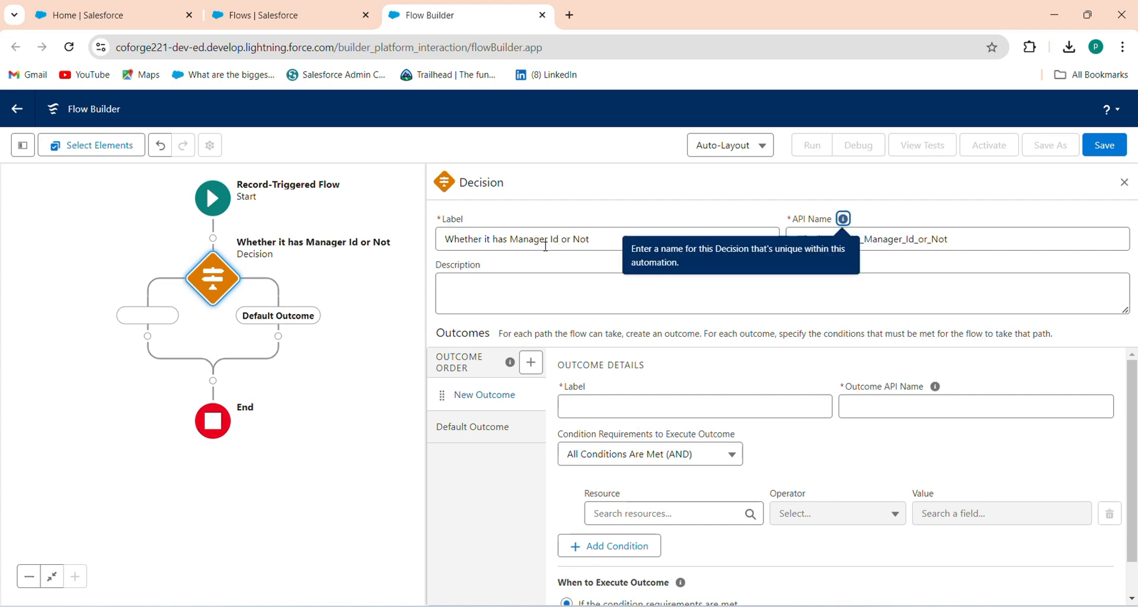
Label the decision's new outcome YES and its default outcome NO, and reopen the YES outcome's details.
left_click(734, 400)
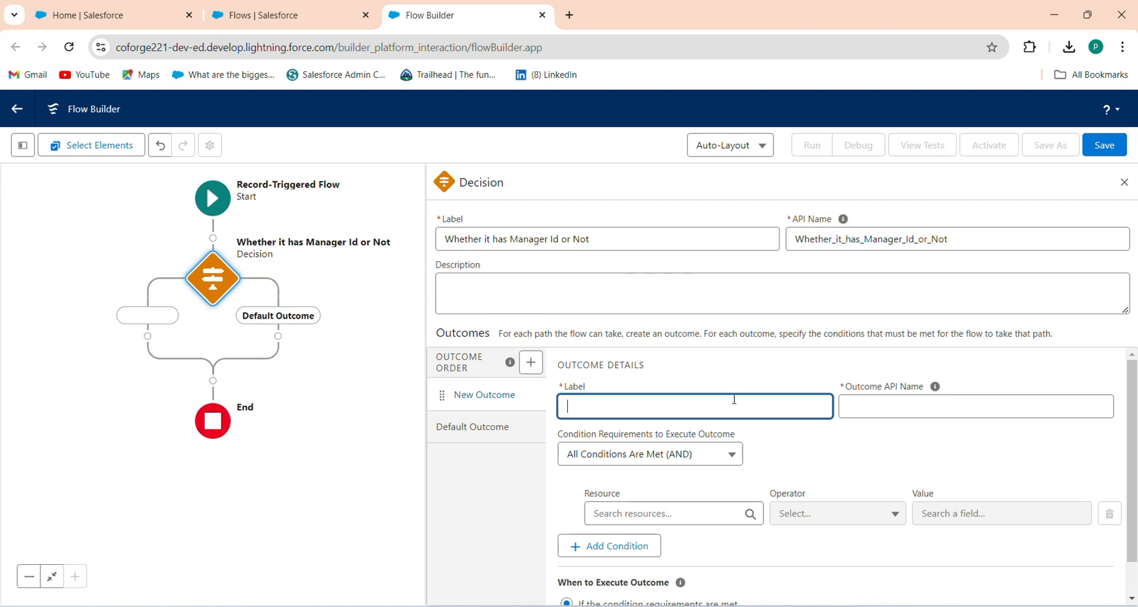
type("YES")
left_click(484, 428)
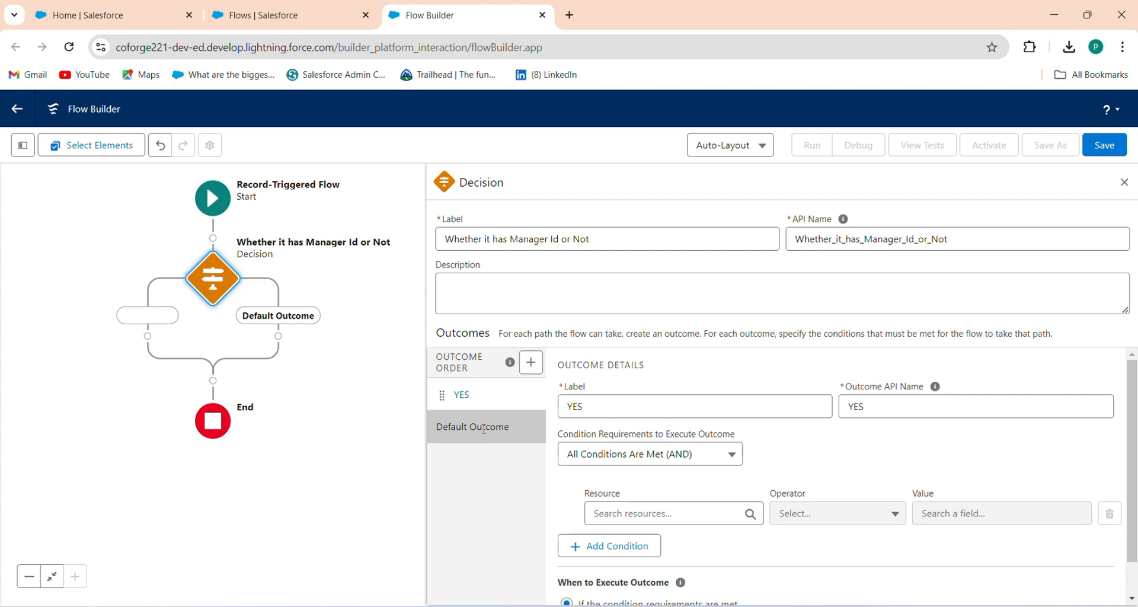
left_click(484, 428)
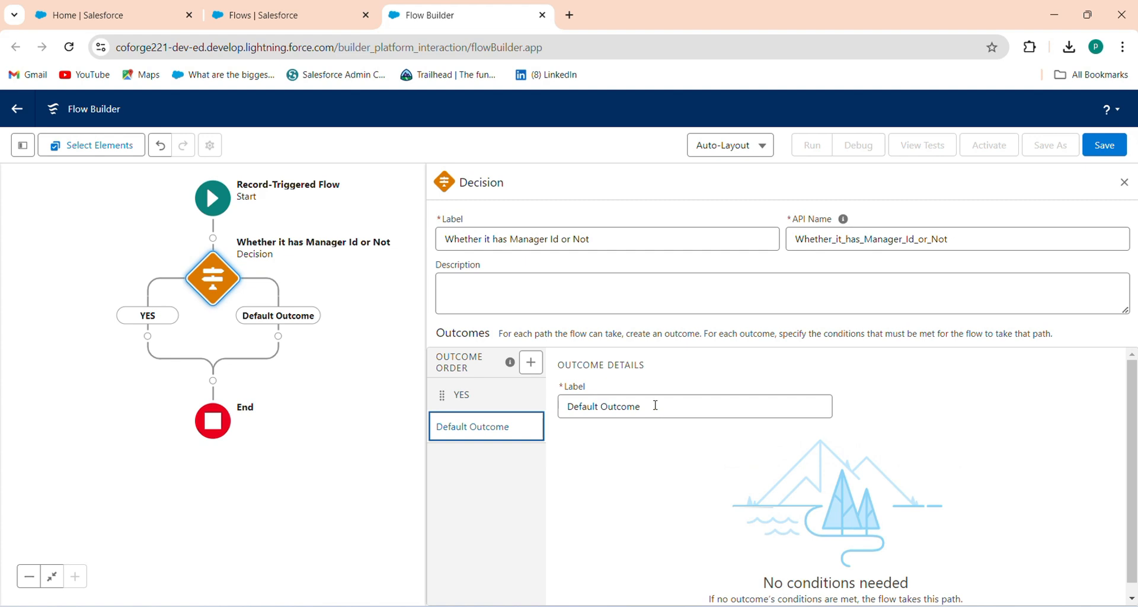
left_click_drag(656, 405, 551, 414)
key("BackSpace")
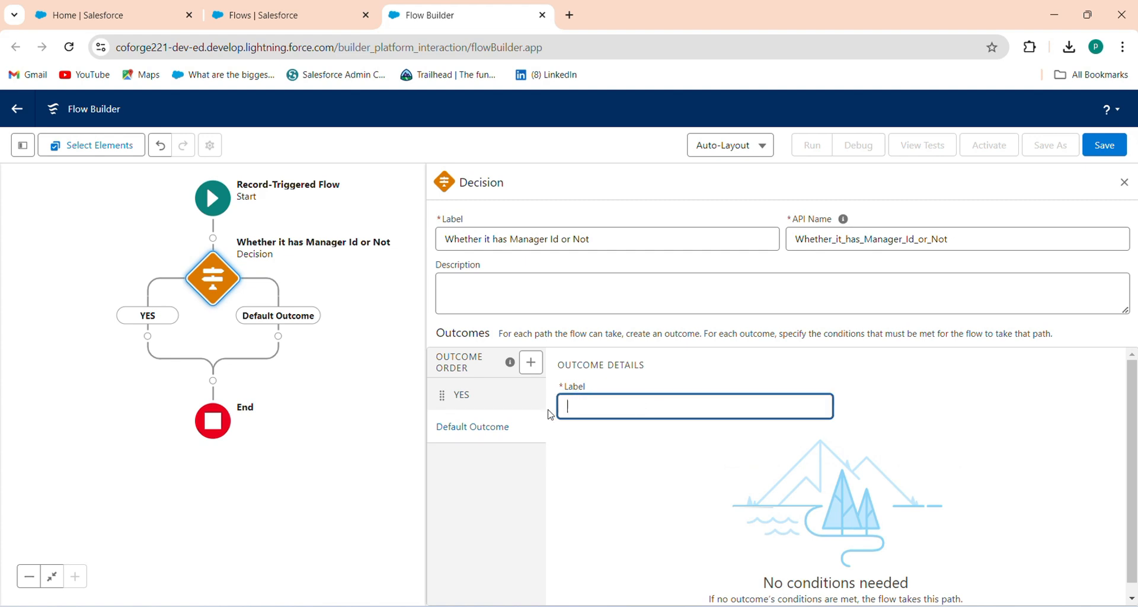
type("NO")
left_click(509, 403)
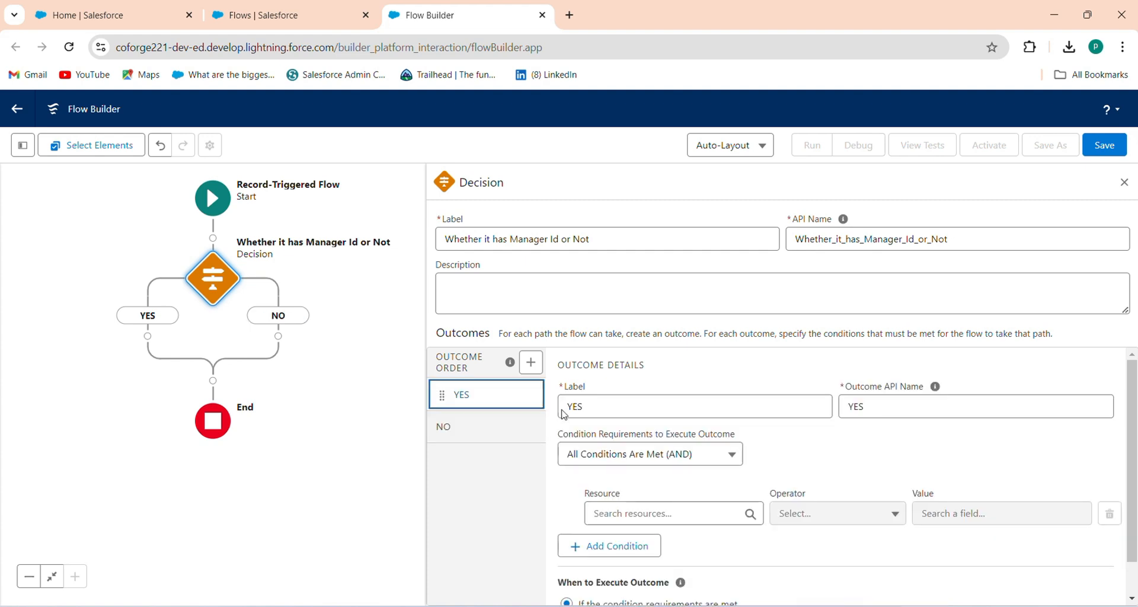
left_click(648, 404)
left_click(673, 512)
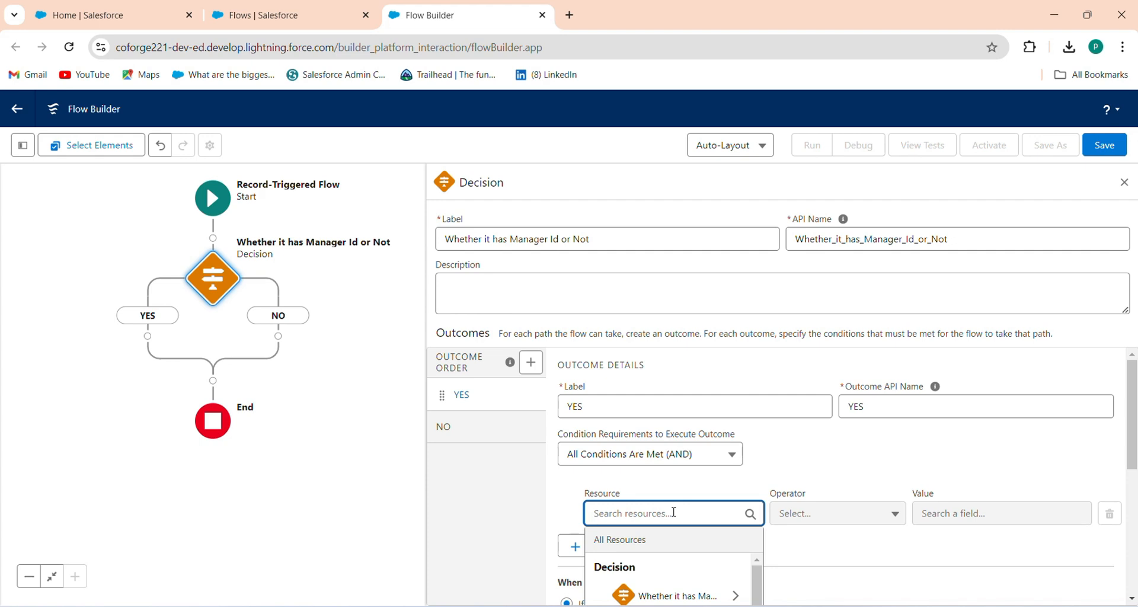
type("rec")
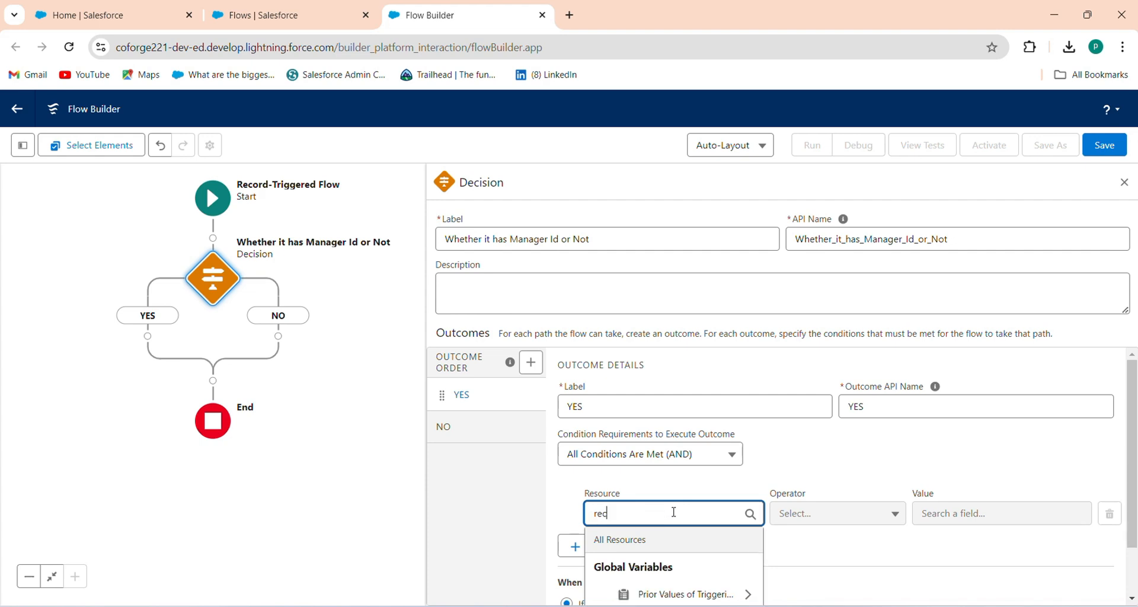
scroll(682, 533, "down", 1)
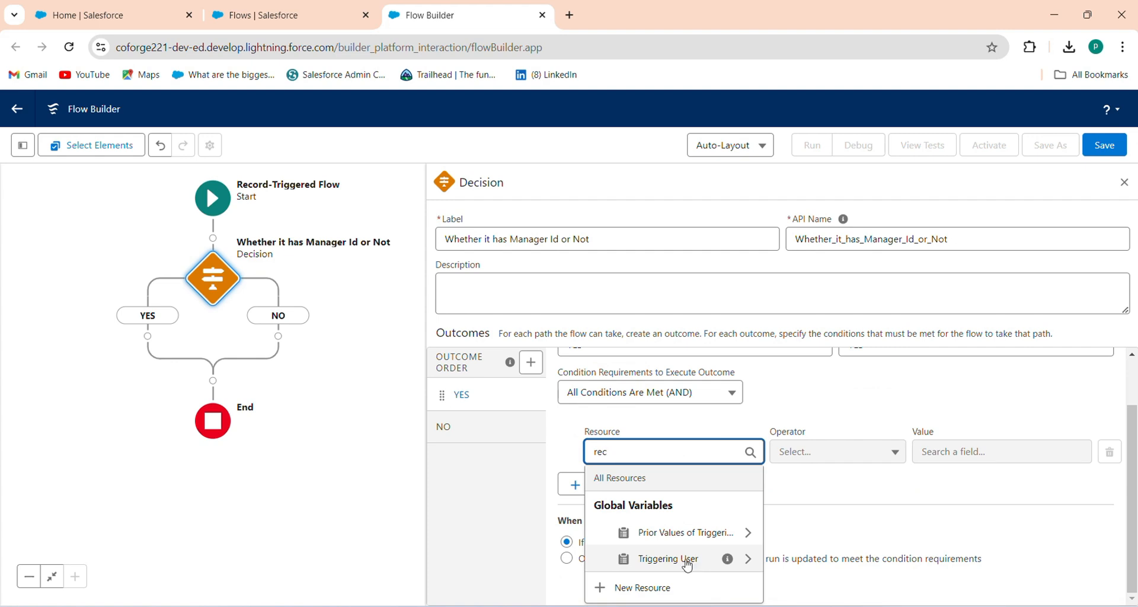
left_click(686, 563)
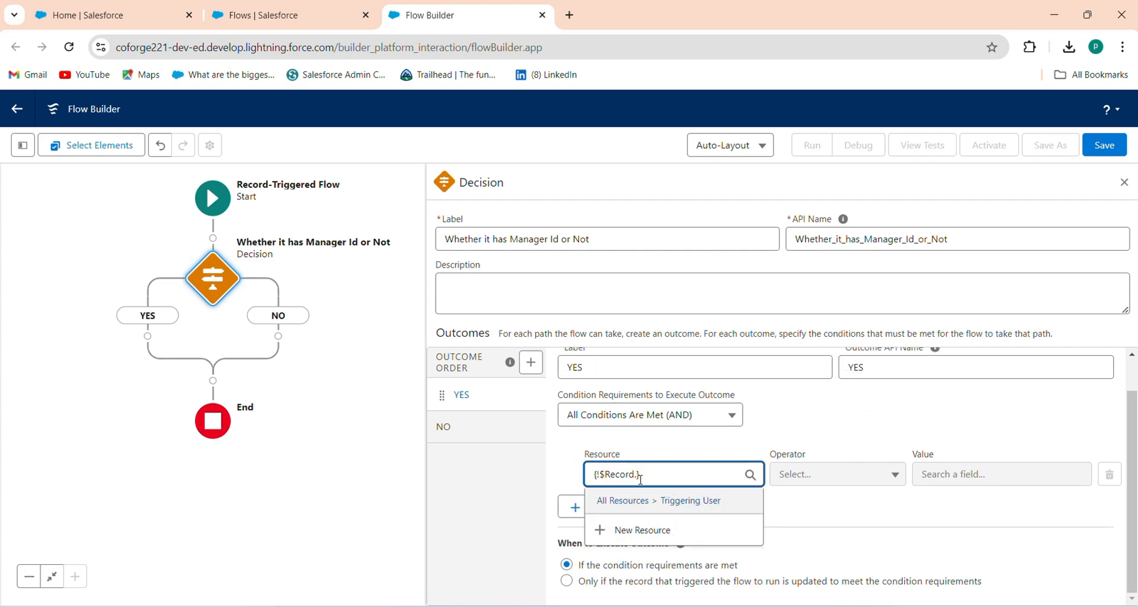
type("ma")
left_click_drag(655, 474, 532, 483)
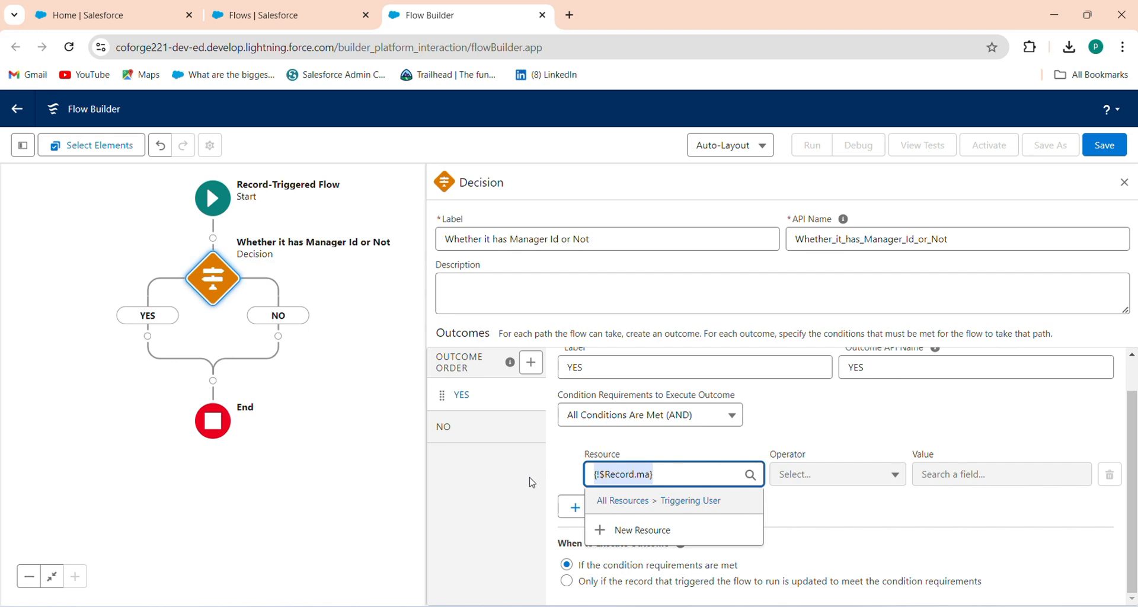
key("BackSpace")
left_click(767, 386)
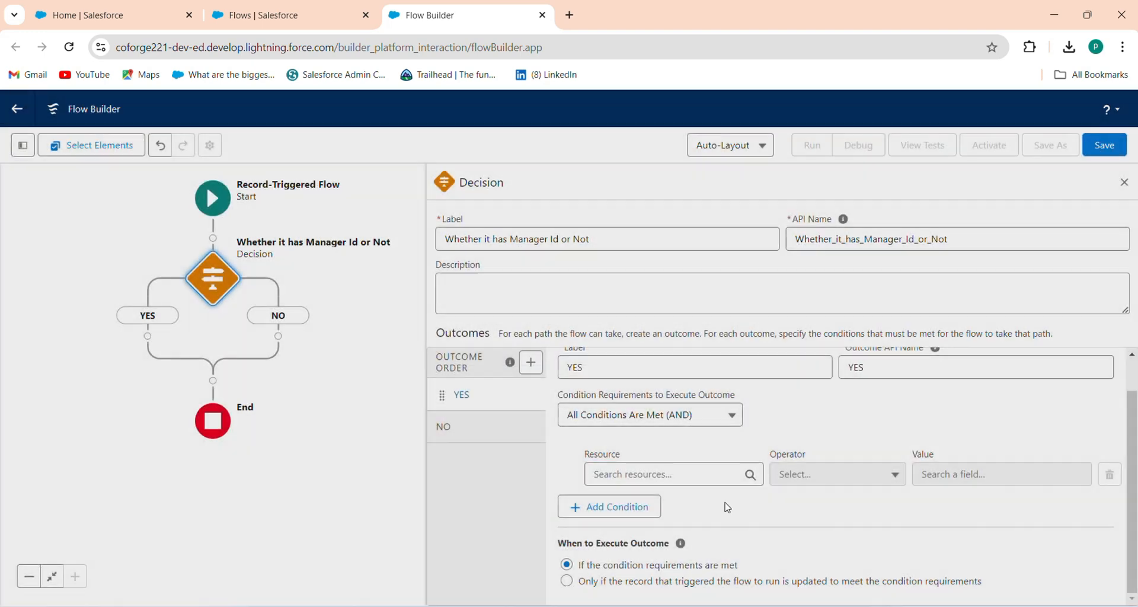
Set the resource of the YES outcome's first condition to Triggering User > Manager ID.
left_click(699, 473)
scroll(699, 498, "down", 10)
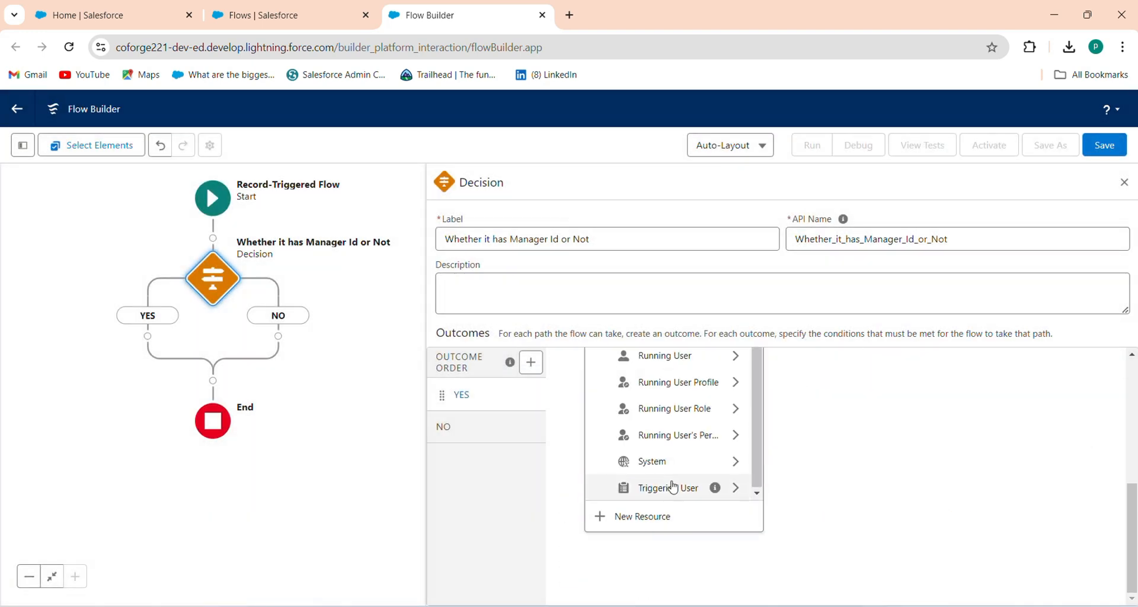
left_click(673, 487)
scroll(675, 508, "down", 3)
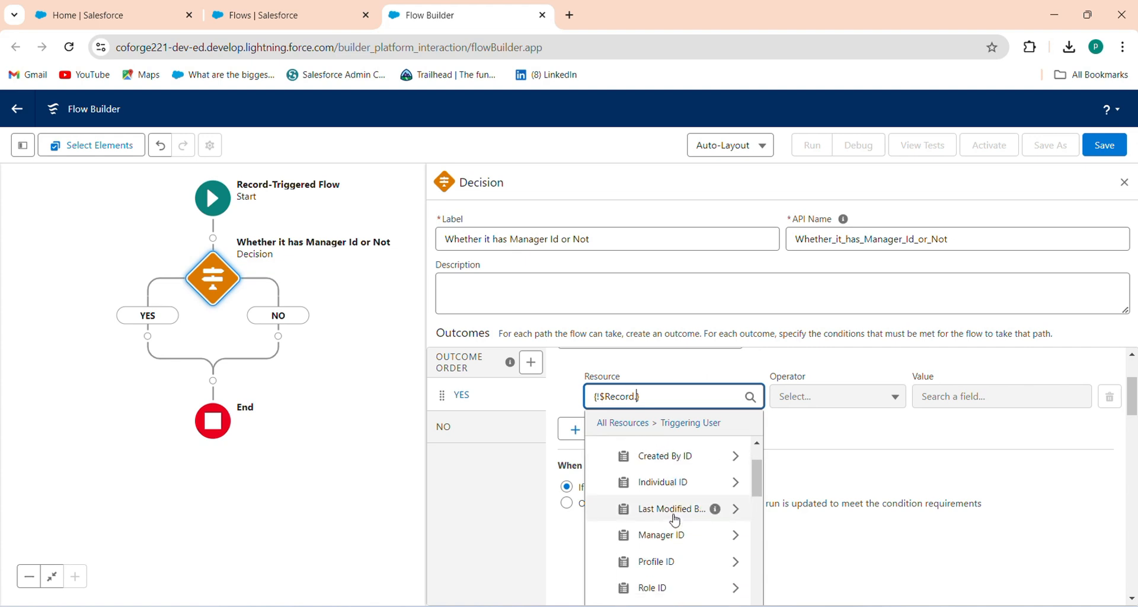
type("Man")
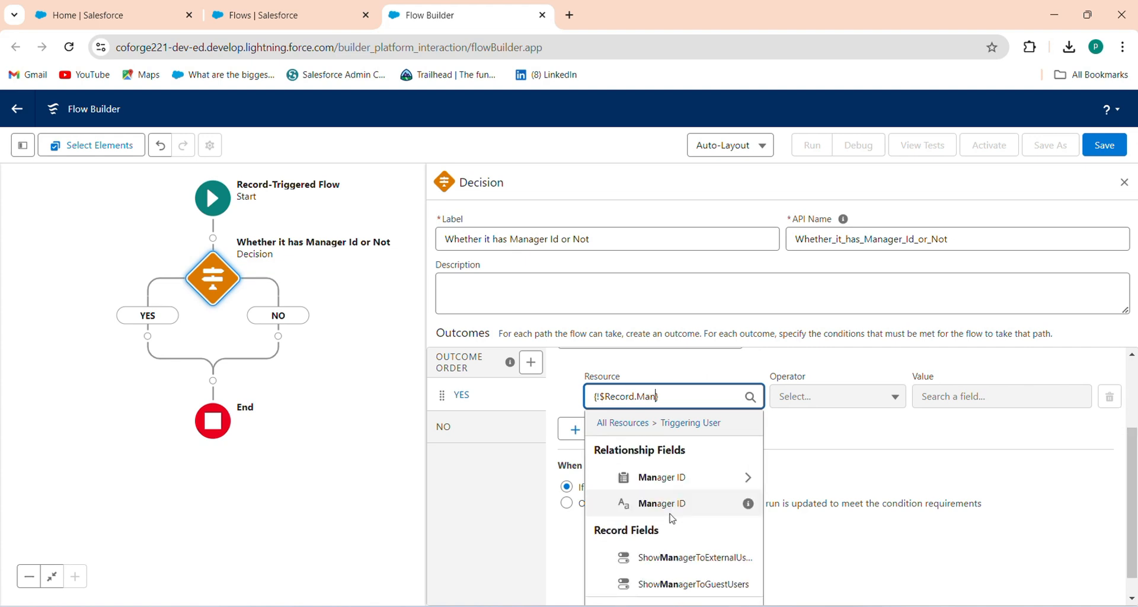
type("ag")
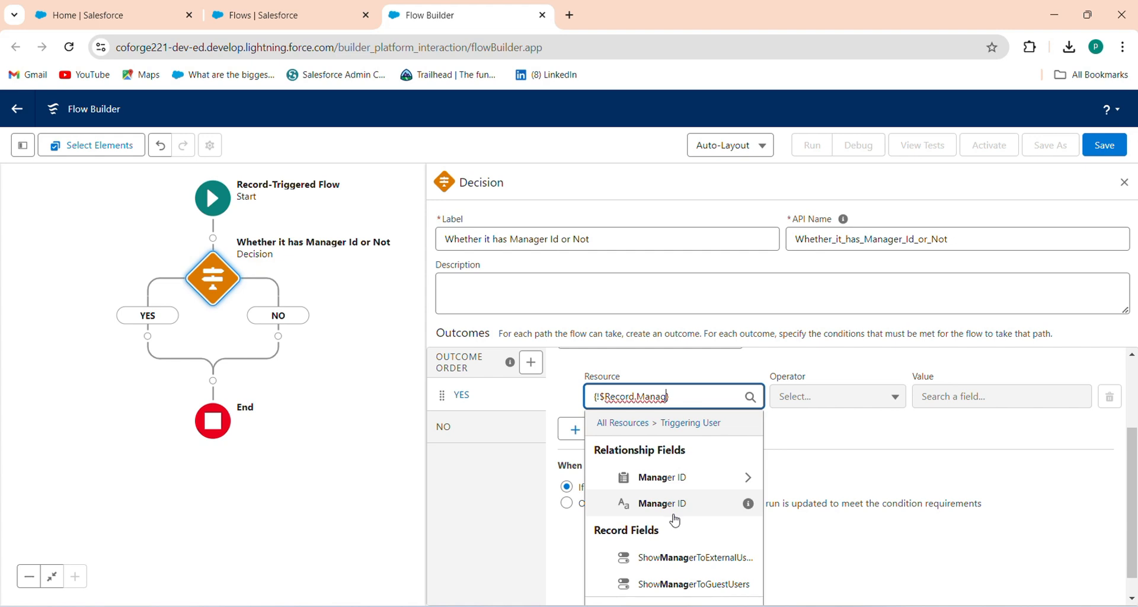
left_click(692, 513)
Set the Manager ID condition's operator to Is Null and its value to the global constant True.
left_click(811, 475)
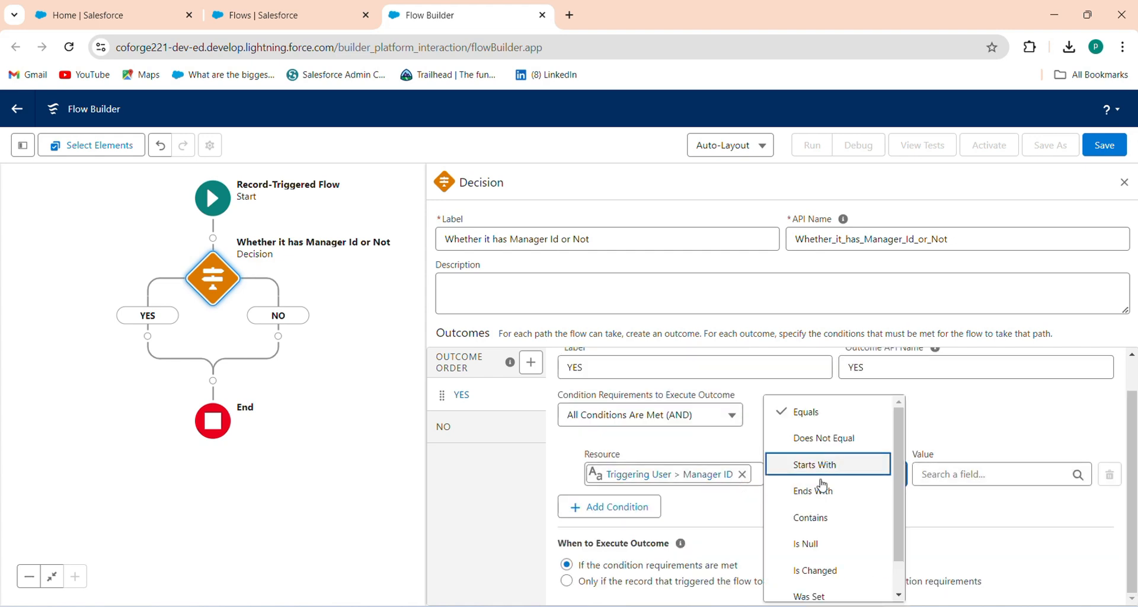
left_click(816, 551)
left_click(996, 474)
scroll(978, 586, "down", 3)
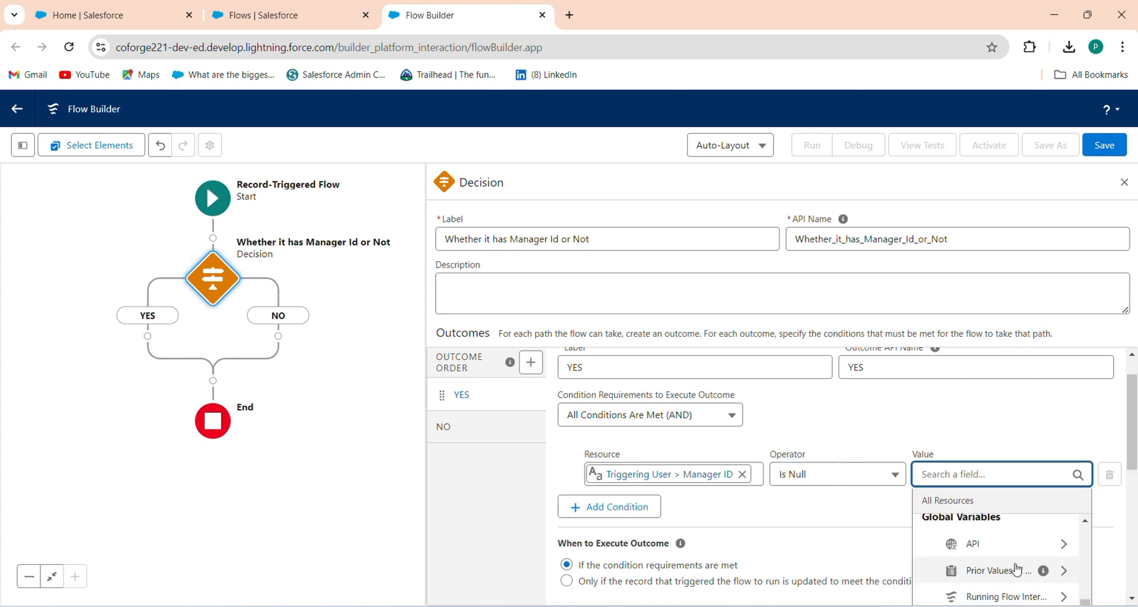
scroll(1007, 566, "up", 1)
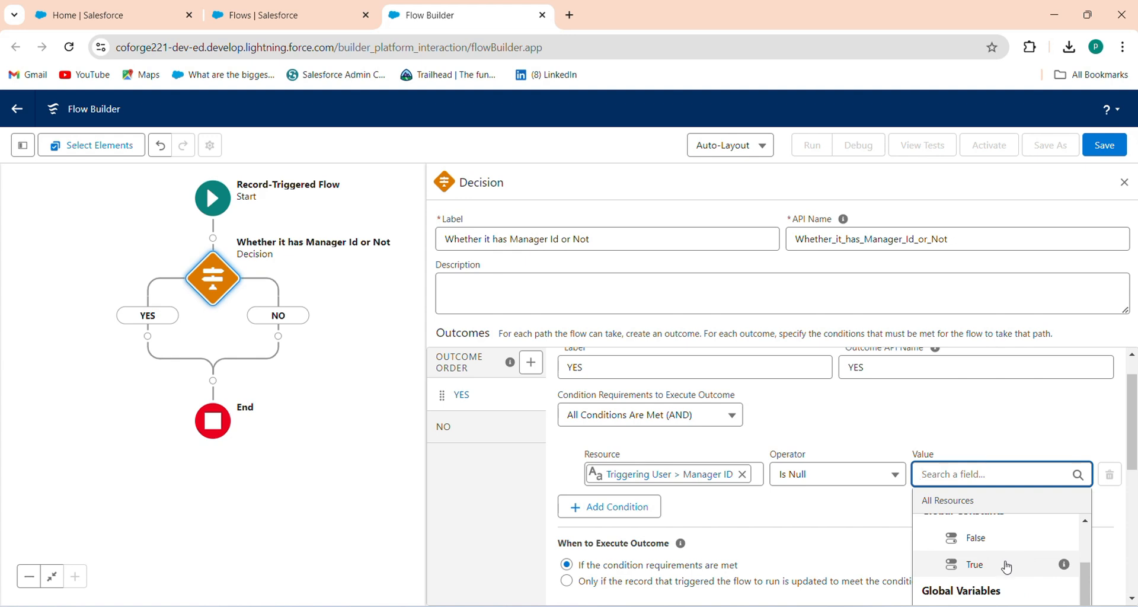
left_click(1009, 562)
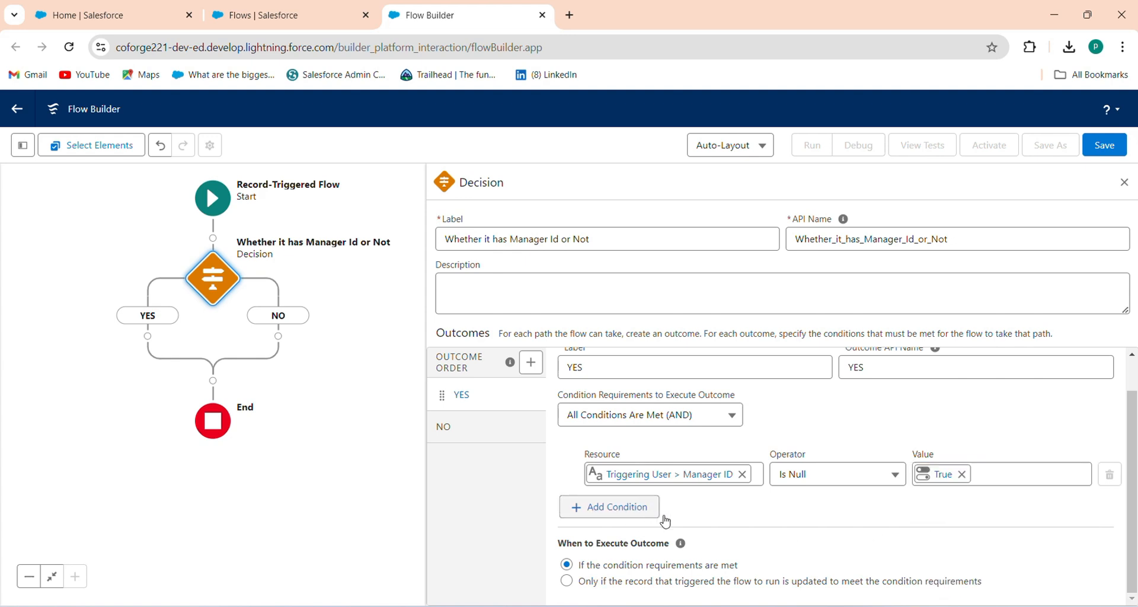
Add a second condition to the YES outcome and open the Triggering User fields as its resource.
left_click(629, 522)
scroll(676, 560, "down", 6)
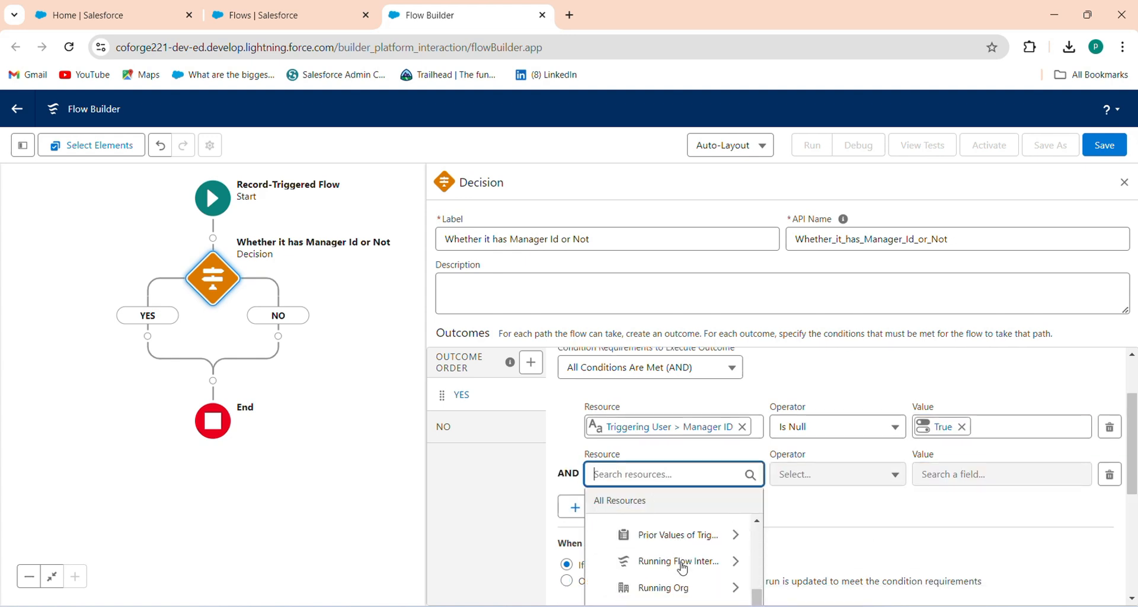
left_click(676, 560)
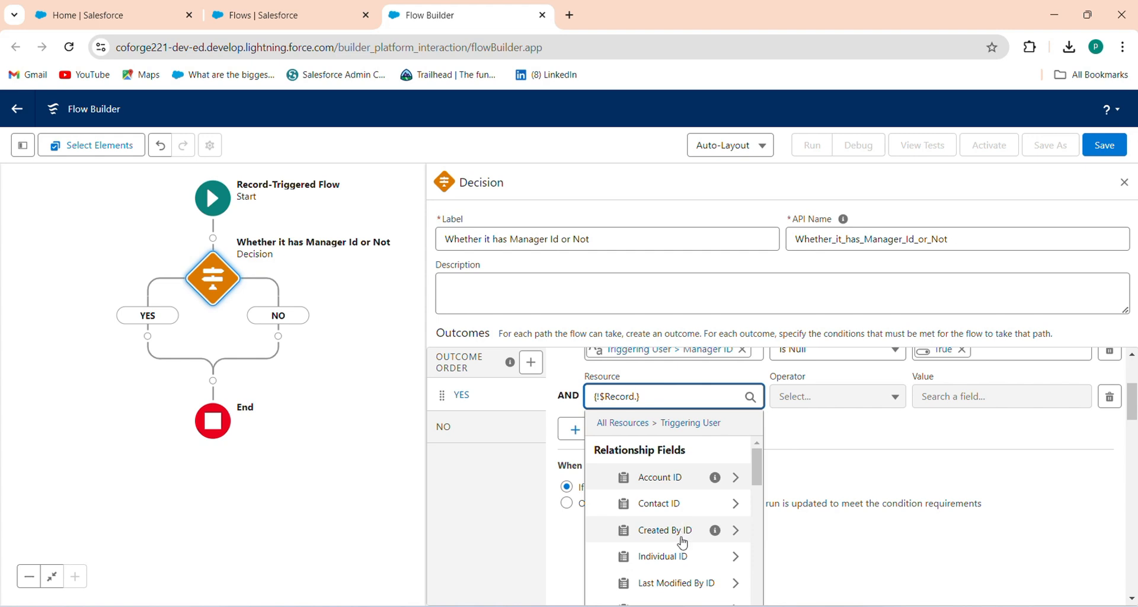
scroll(694, 542, "up", 3)
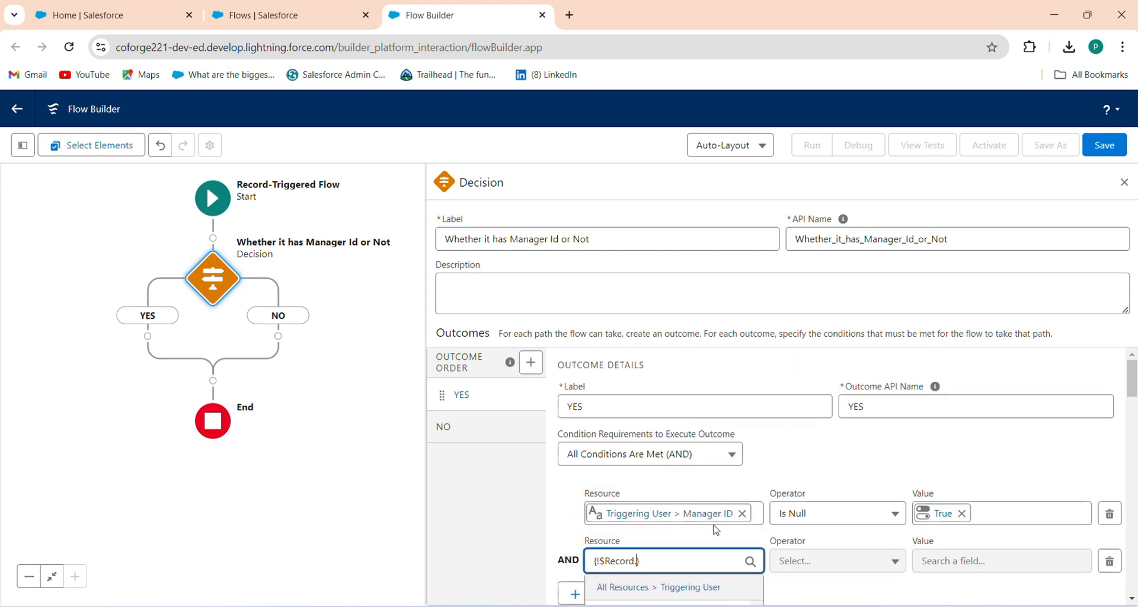
Change the value of the Manager ID Is Null condition to False.
left_click(960, 514)
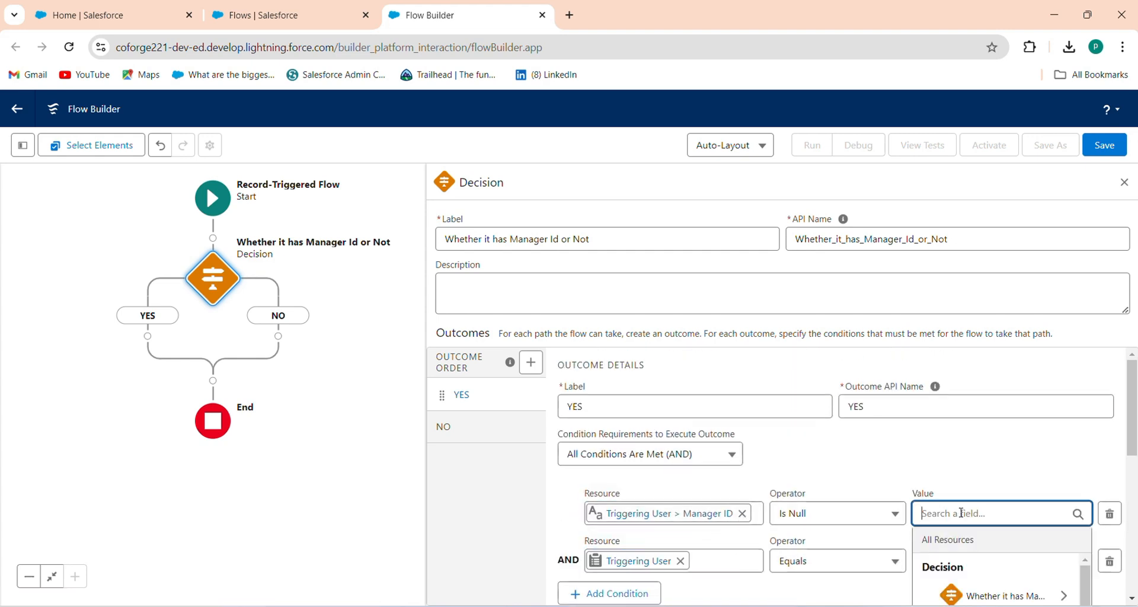
scroll(969, 537, "down", 2)
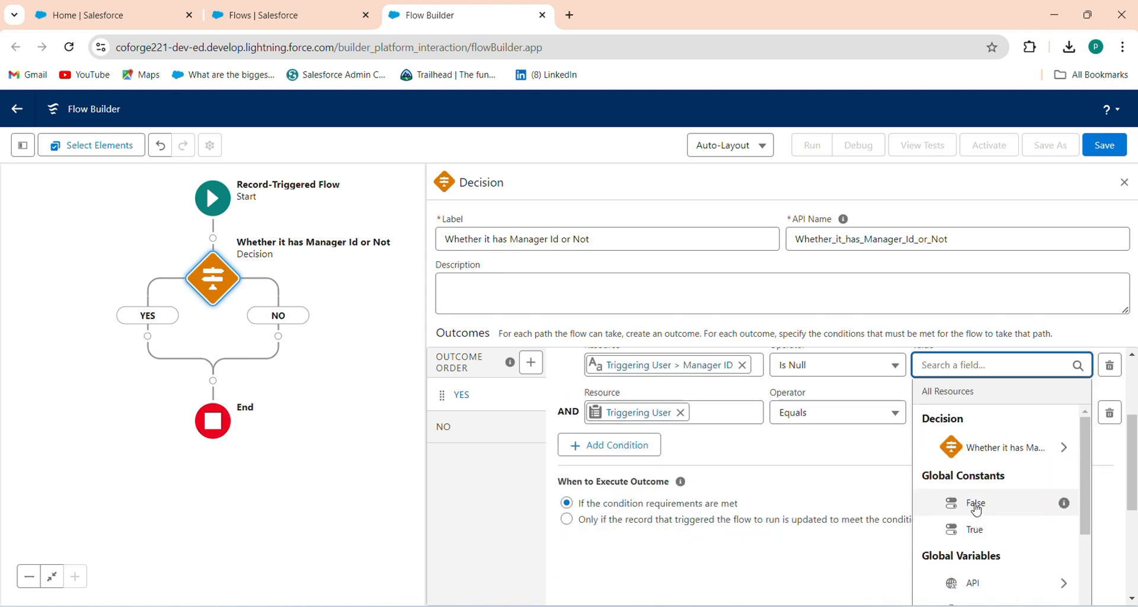
left_click(975, 505)
Clear the second condition's resource and open the Triggering User fields for it again.
left_click(680, 474)
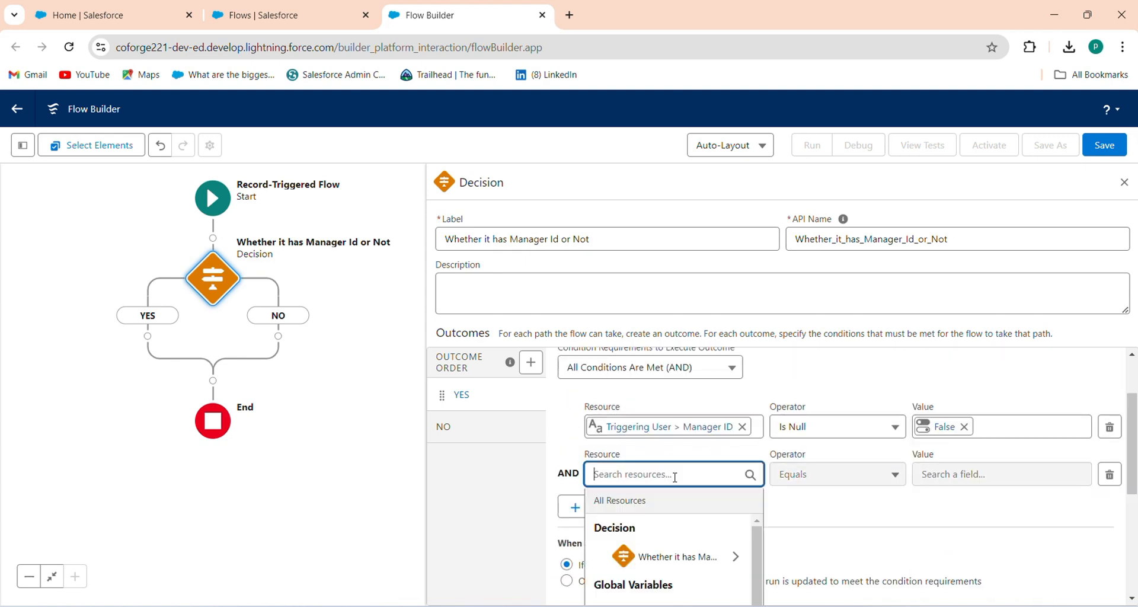
scroll(669, 533, "down", 8)
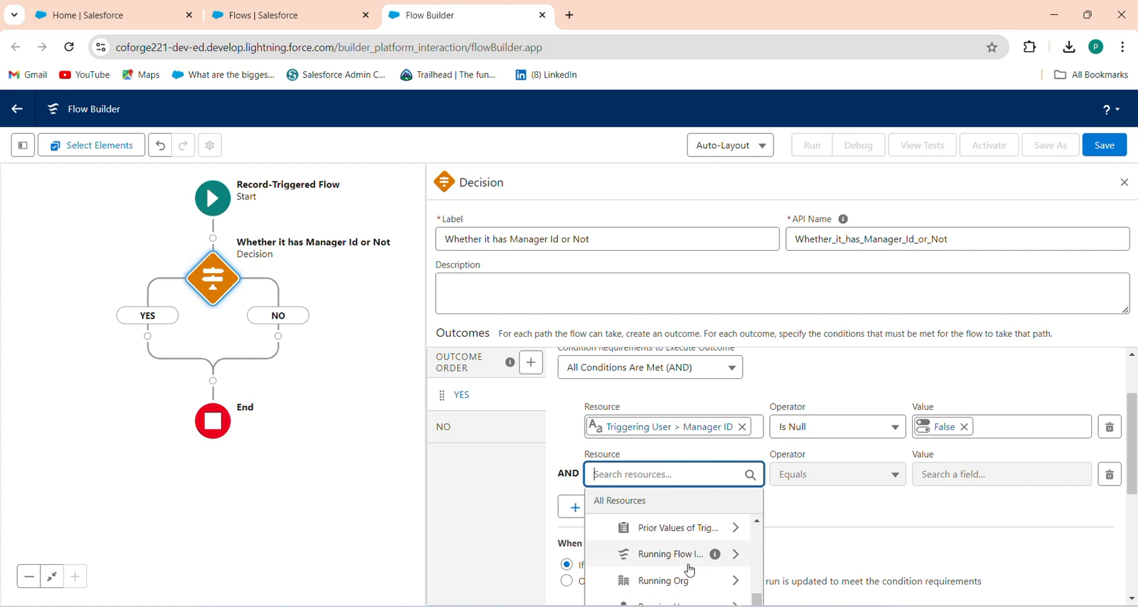
left_click(678, 492)
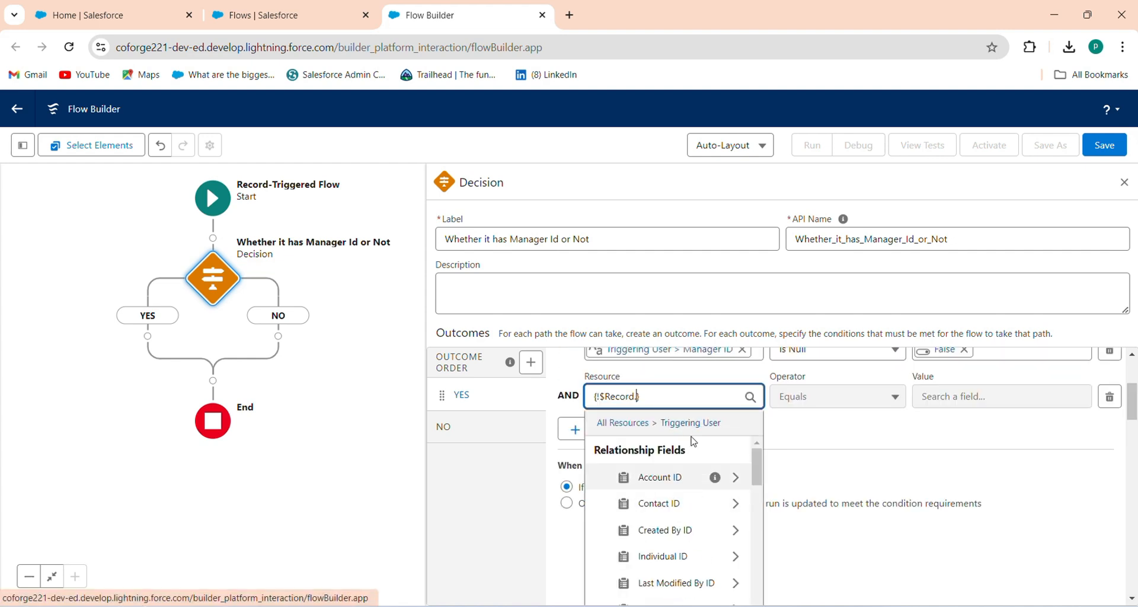
type("user")
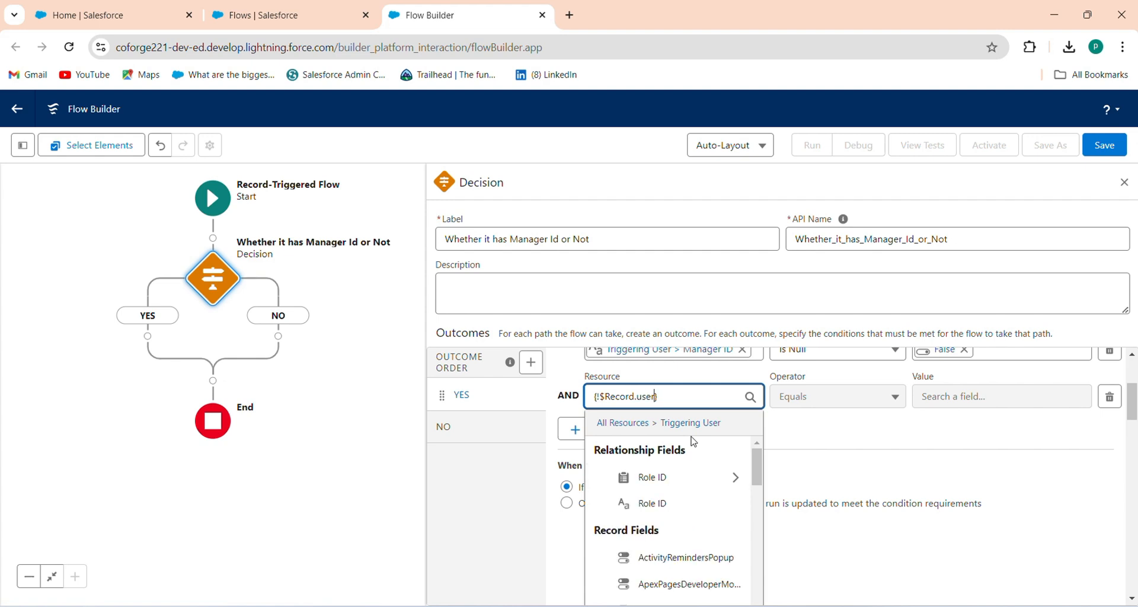
scroll(687, 534, "down", 6)
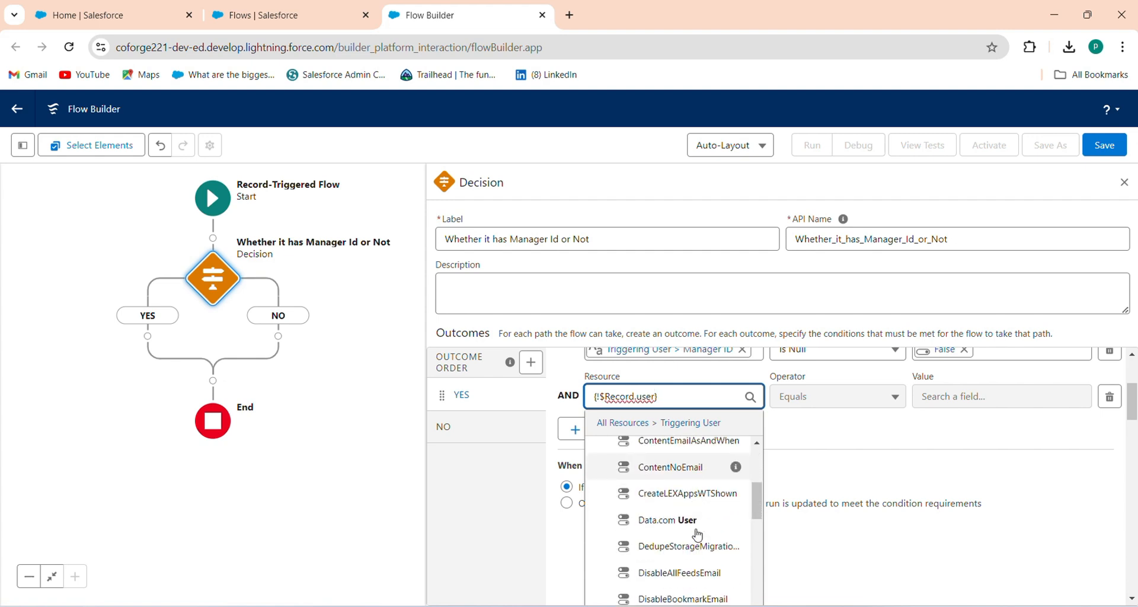
scroll(687, 560, "down", 8)
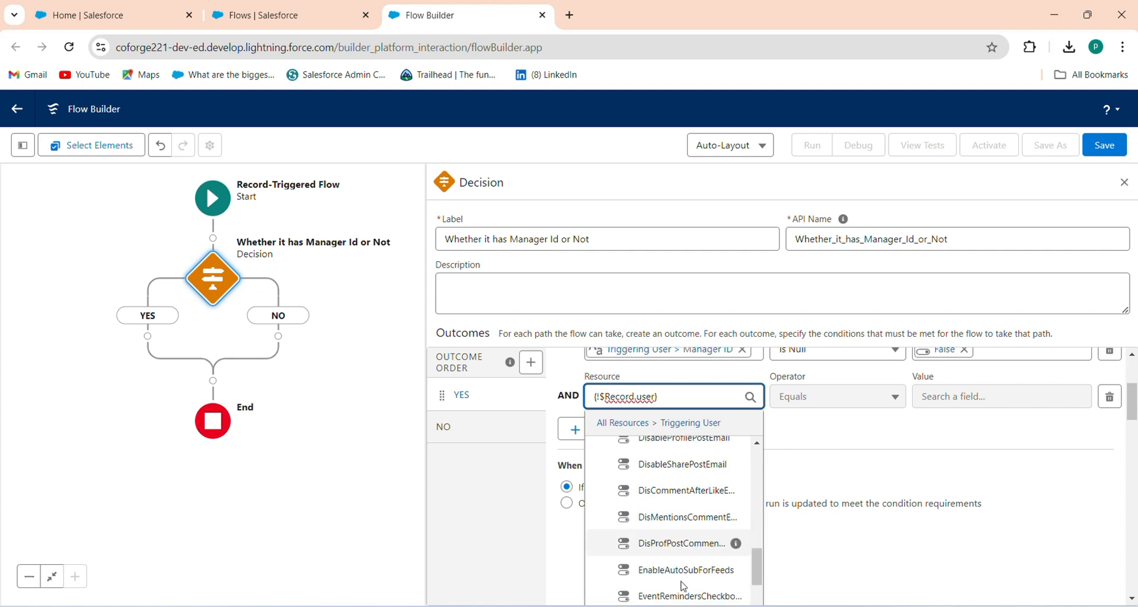
scroll(683, 587, "down", 3)
scroll(691, 563, "up", 15)
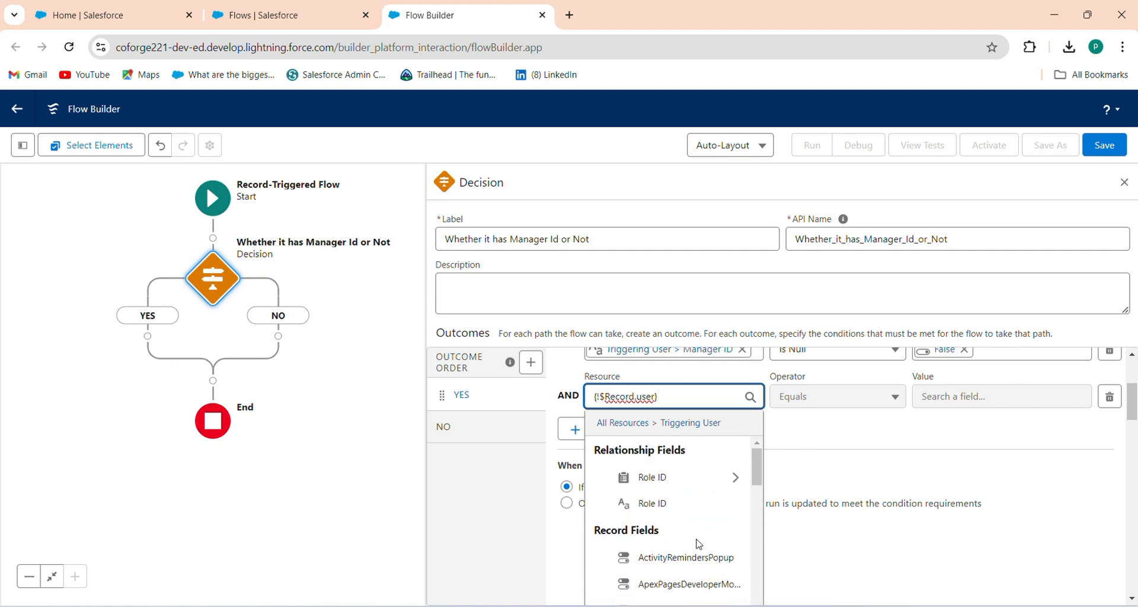
key("BackSpace")
key("BackSpace")
key("BackSpace")
key("BackSpace")
Search the Triggering User fields for "id" and set the second condition's resource to User ID.
type("id")
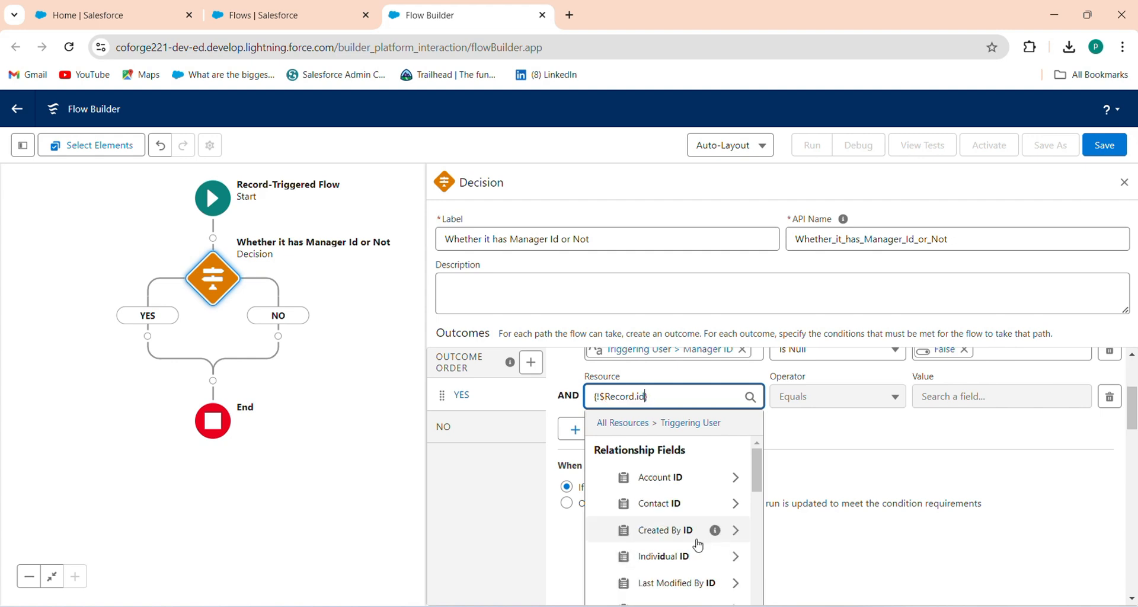
scroll(698, 546, "down", 5)
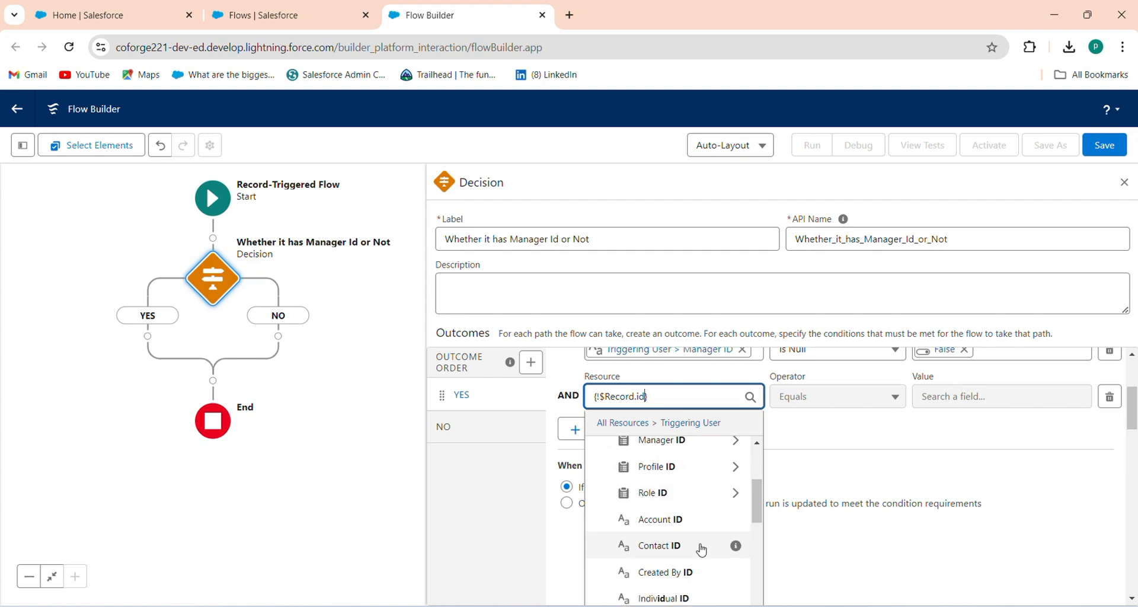
scroll(687, 552, "down", 6)
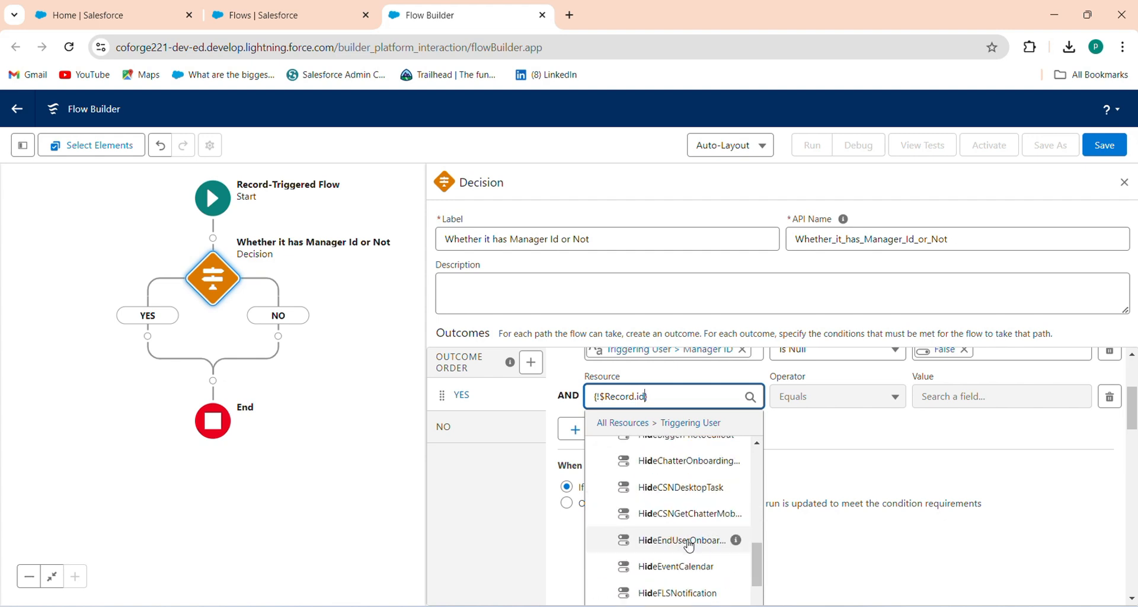
scroll(687, 551, "down", 5)
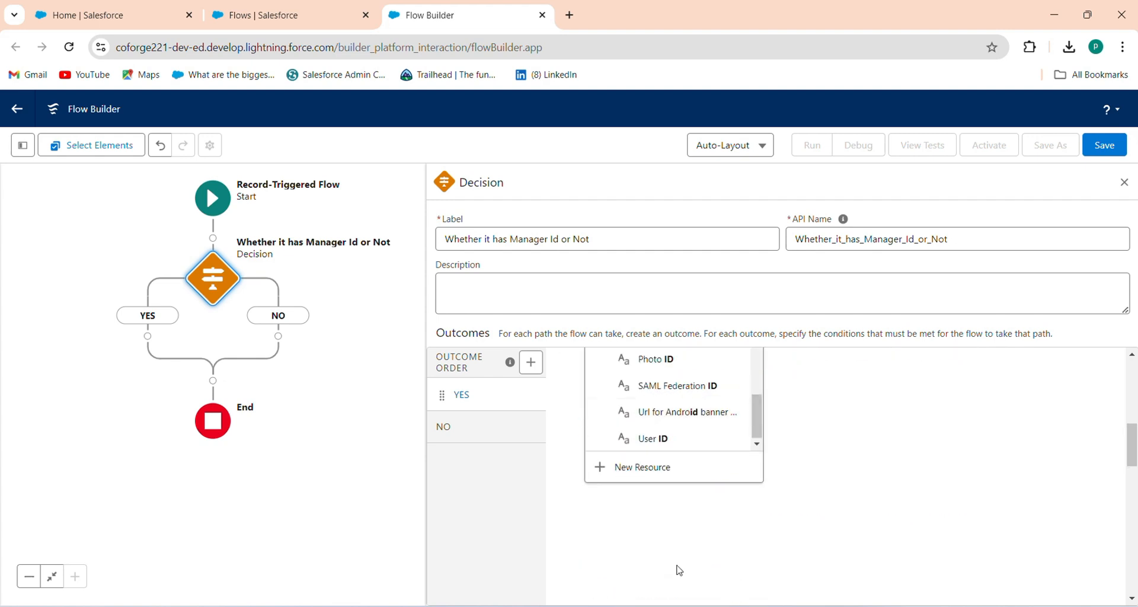
left_click(708, 496)
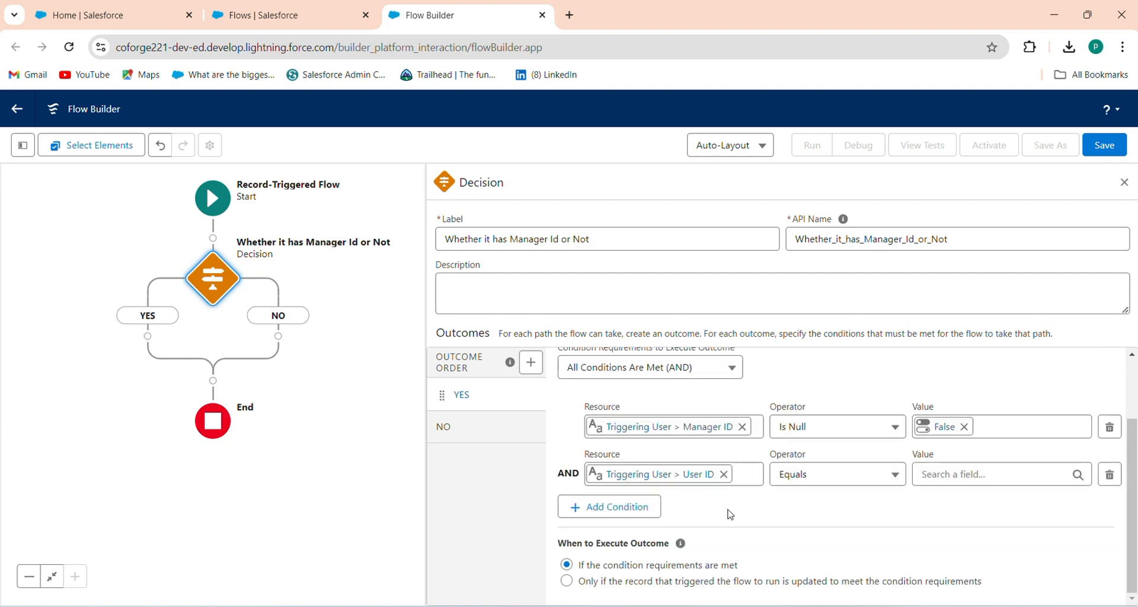
Set the User ID condition's operator to Is Null and its value to True.
left_click(812, 481)
left_click(830, 542)
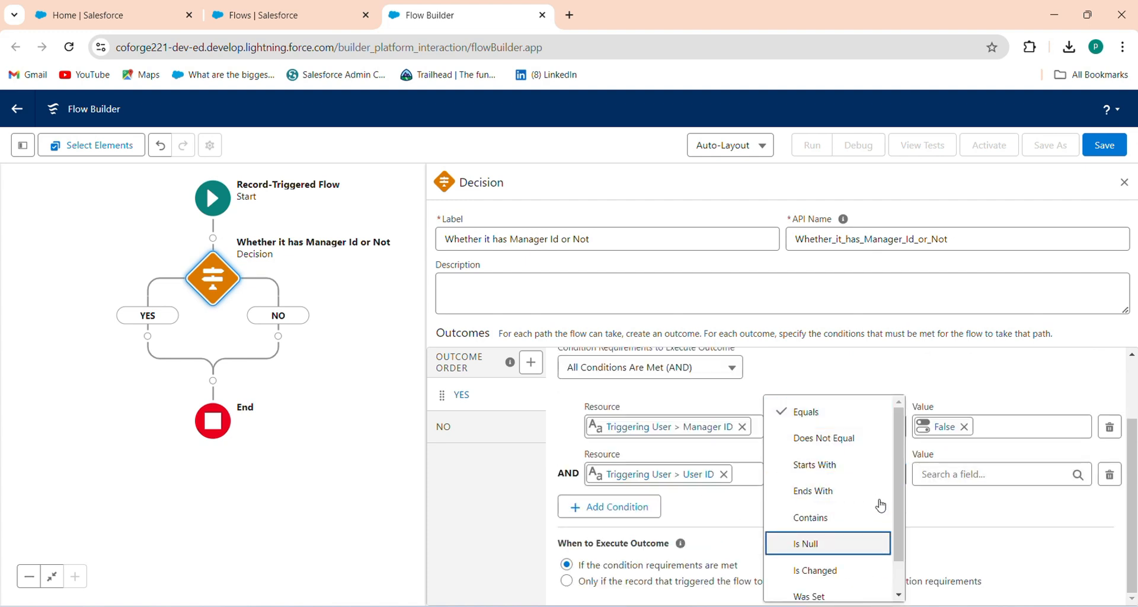
left_click(949, 472)
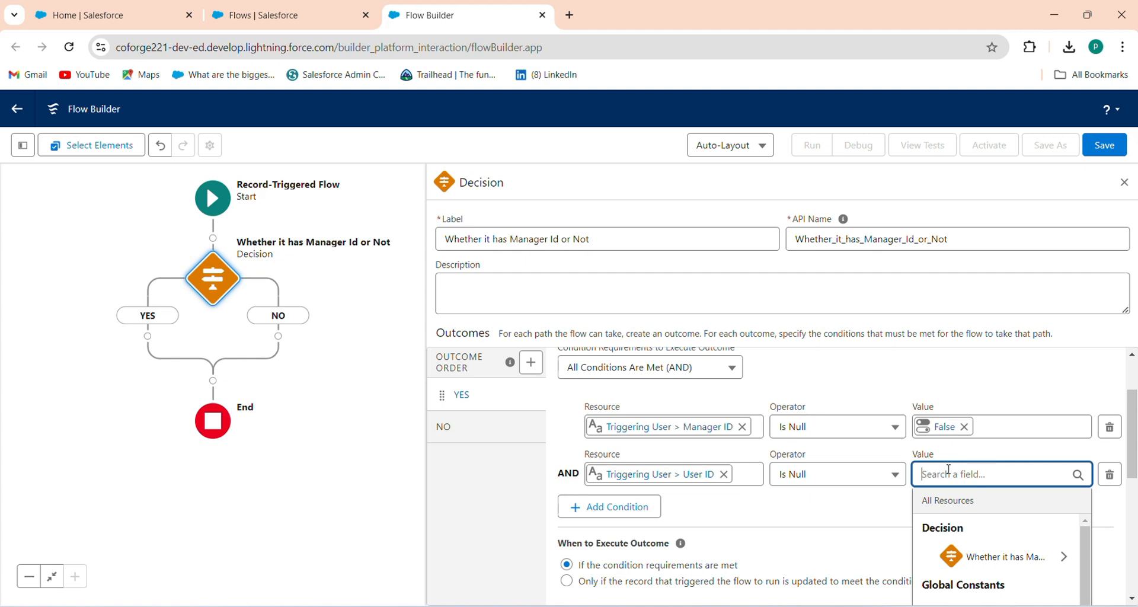
type("tr")
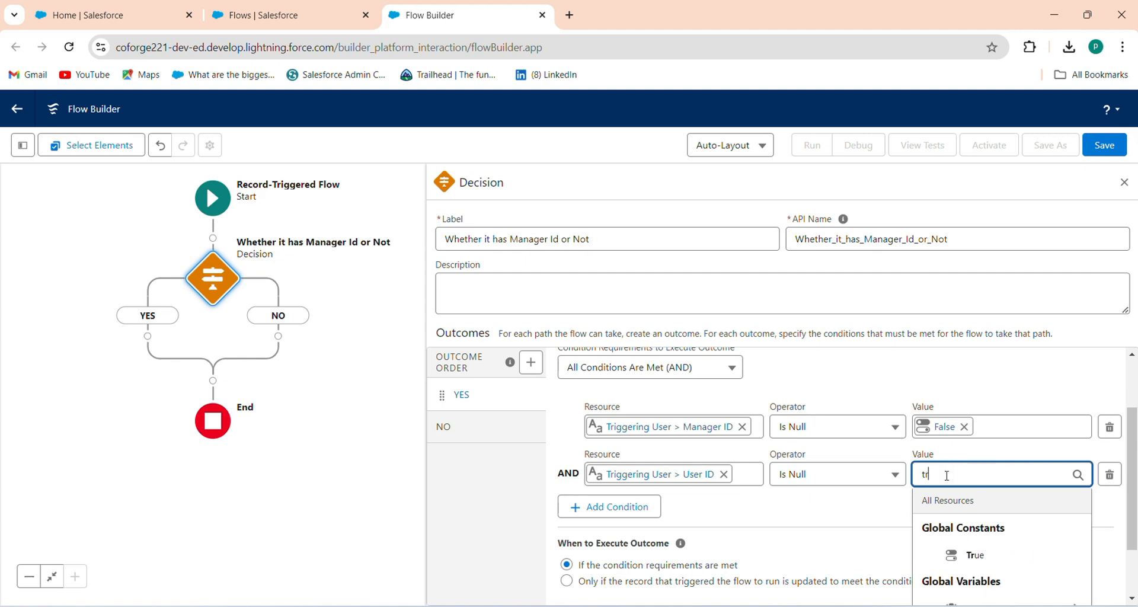
left_click(966, 555)
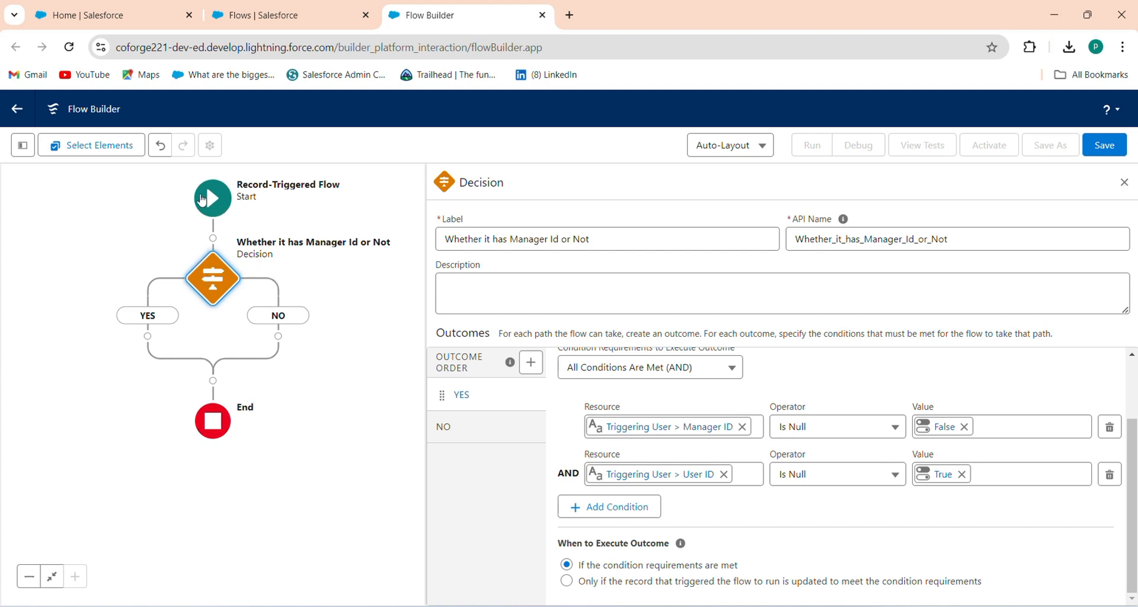
left_click(202, 199)
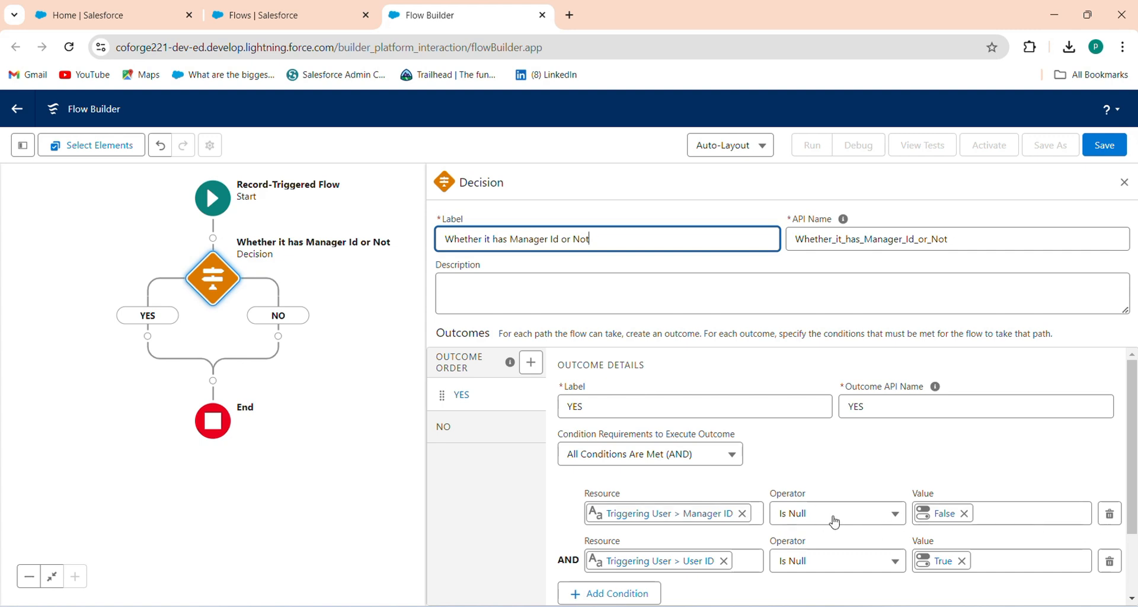
scroll(869, 541, "down", 2)
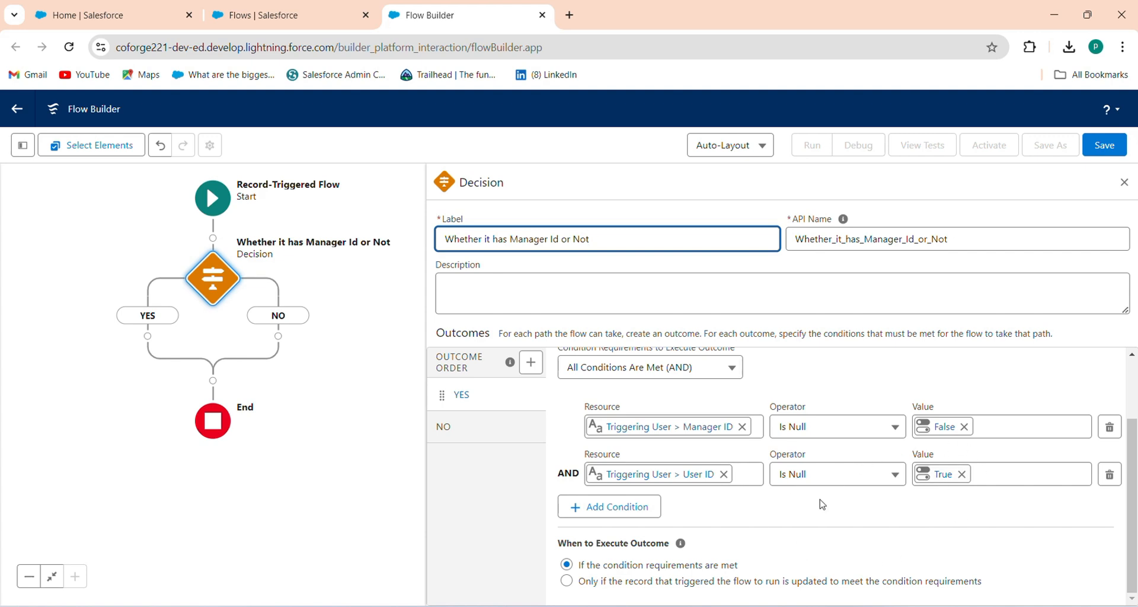
Add an Assignment element to the decision's YES path.
left_click_drag(144, 339, 183, 312)
left_click(187, 310)
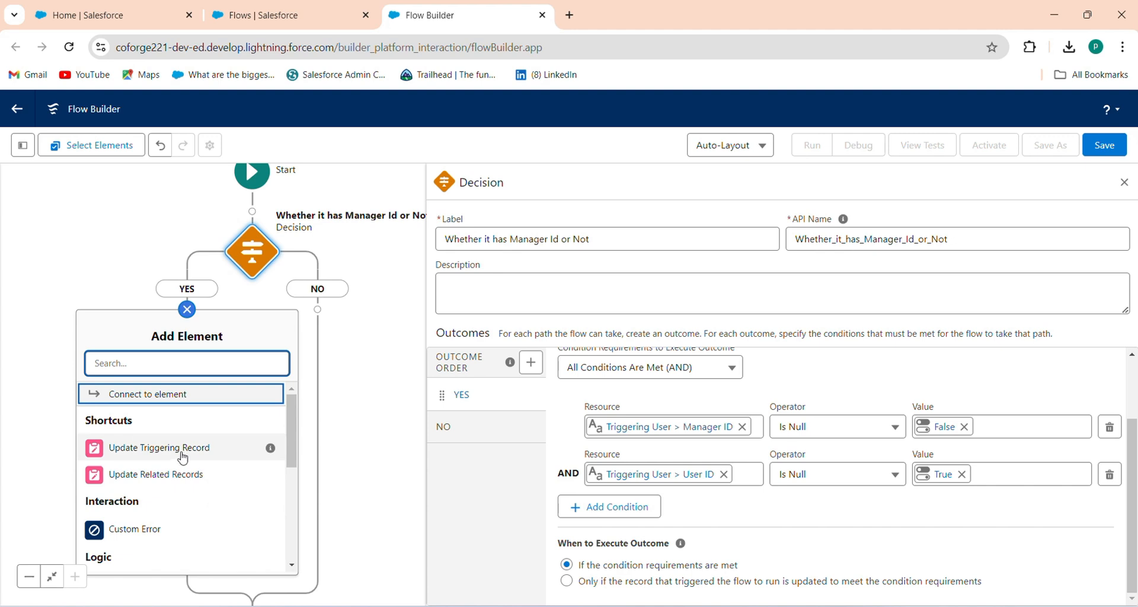
scroll(182, 463, "down", 3)
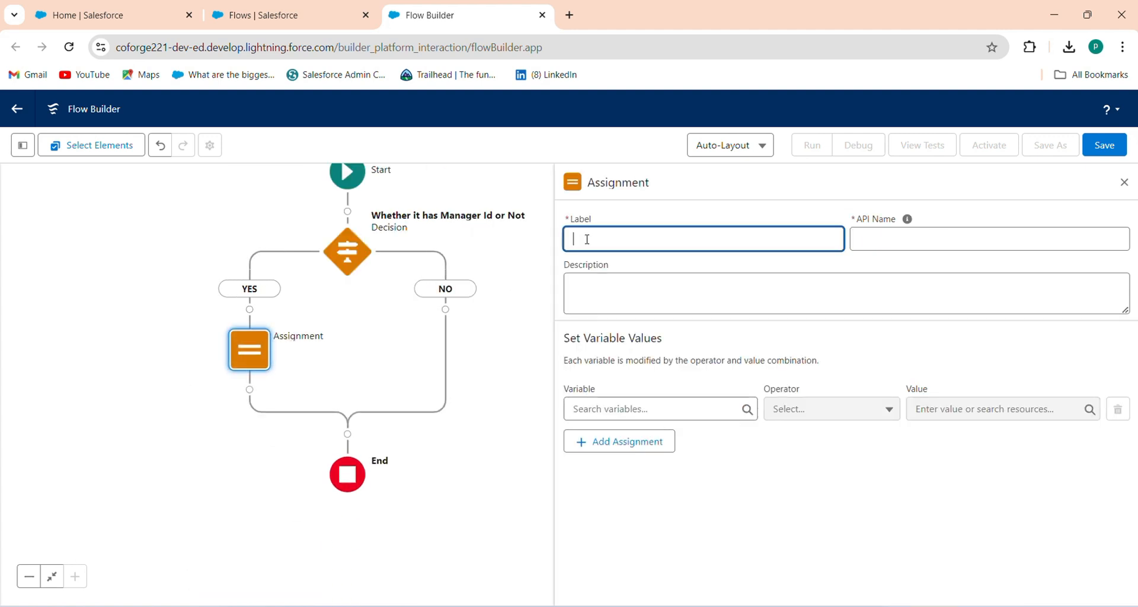
Label the assignment "Update Delegated Approver" and let its API name fill in from the label.
type("Upd")
type("ate")
type(" Trigge")
key("BackSpace")
key("BackSpace")
key("BackSpace")
key("BackSpace")
key("BackSpace")
key("BackSpace")
key("BackSpace")
key("BackSpace")
type("Delegated Approver")
key("Tab")
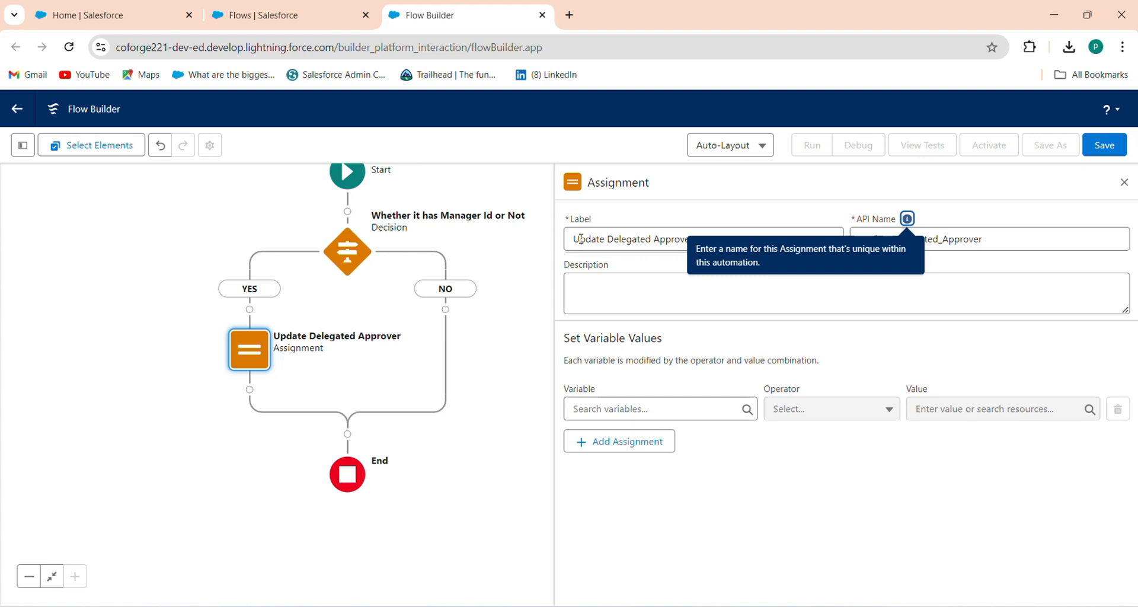
Set the assignment's variable to the Delegated Approver ID field of $Record.
left_click(635, 415)
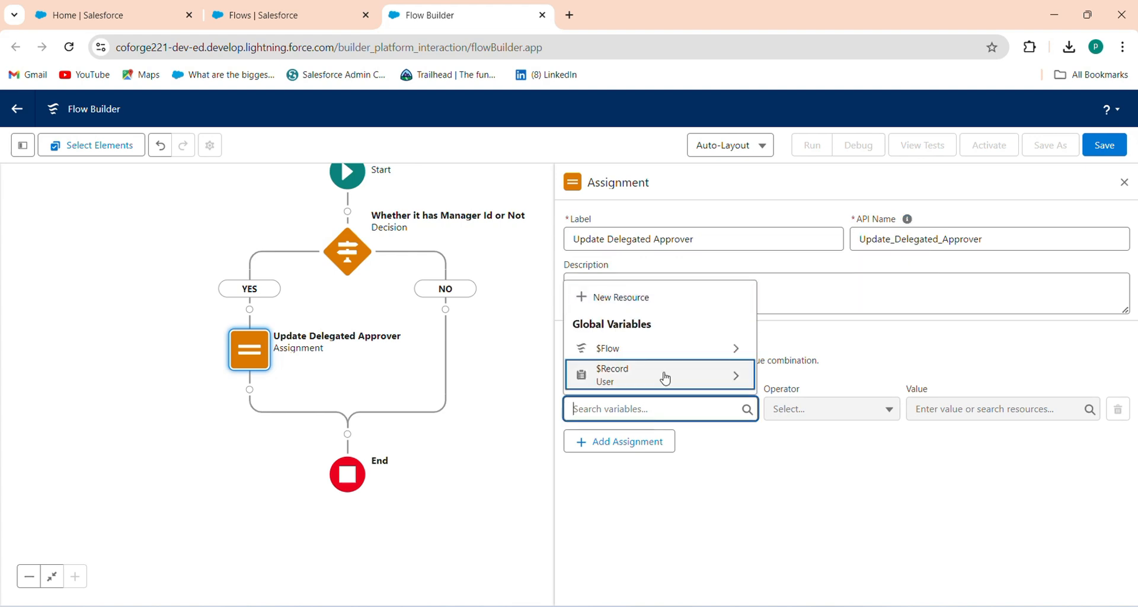
left_click(666, 378)
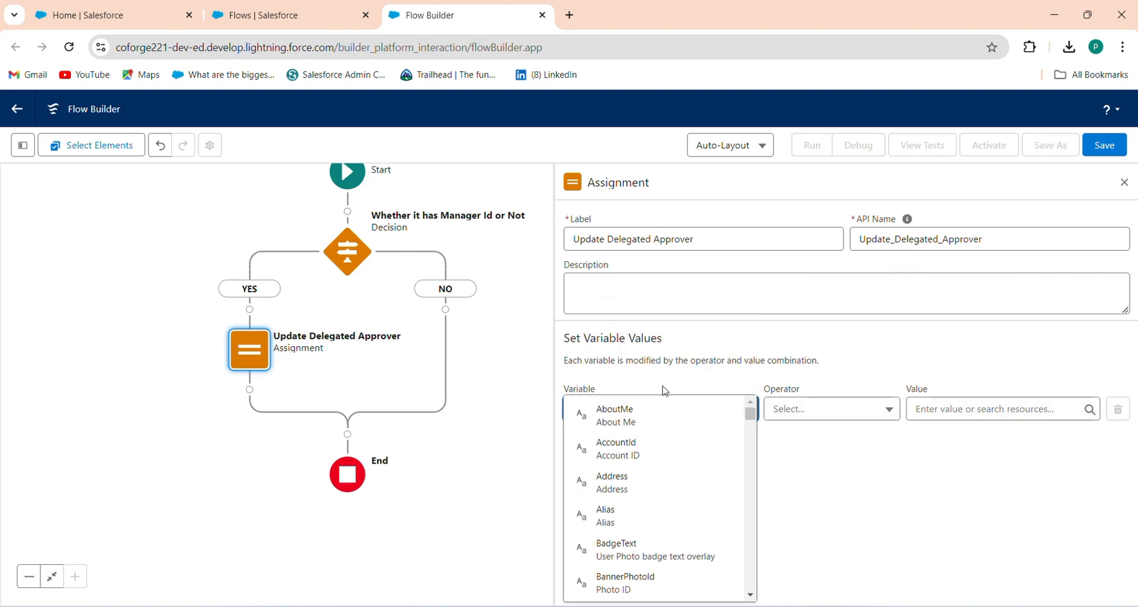
type("del")
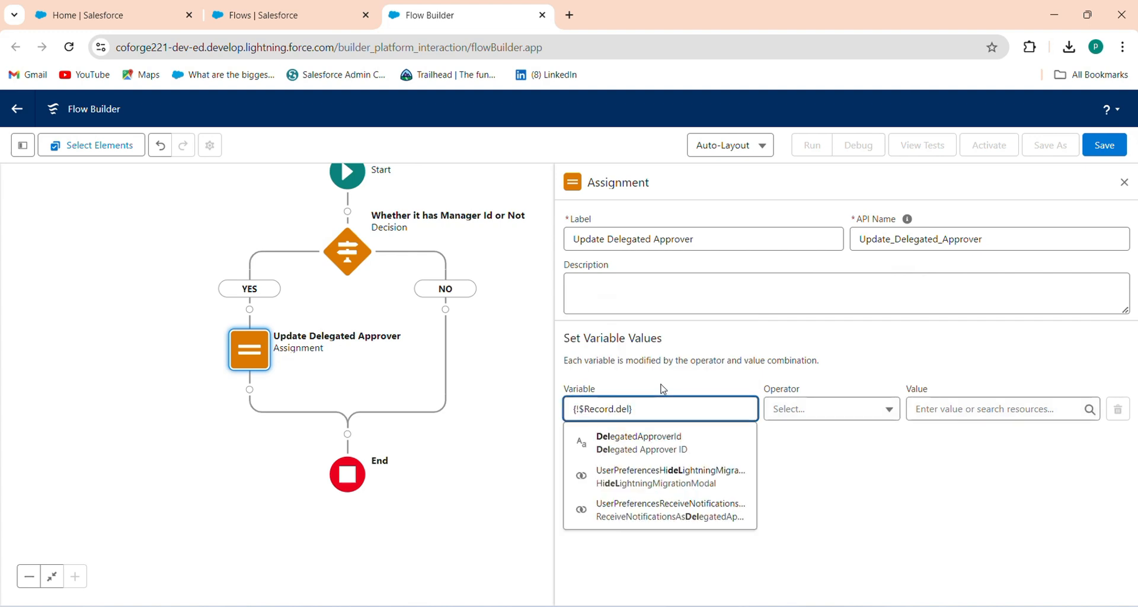
left_click(682, 451)
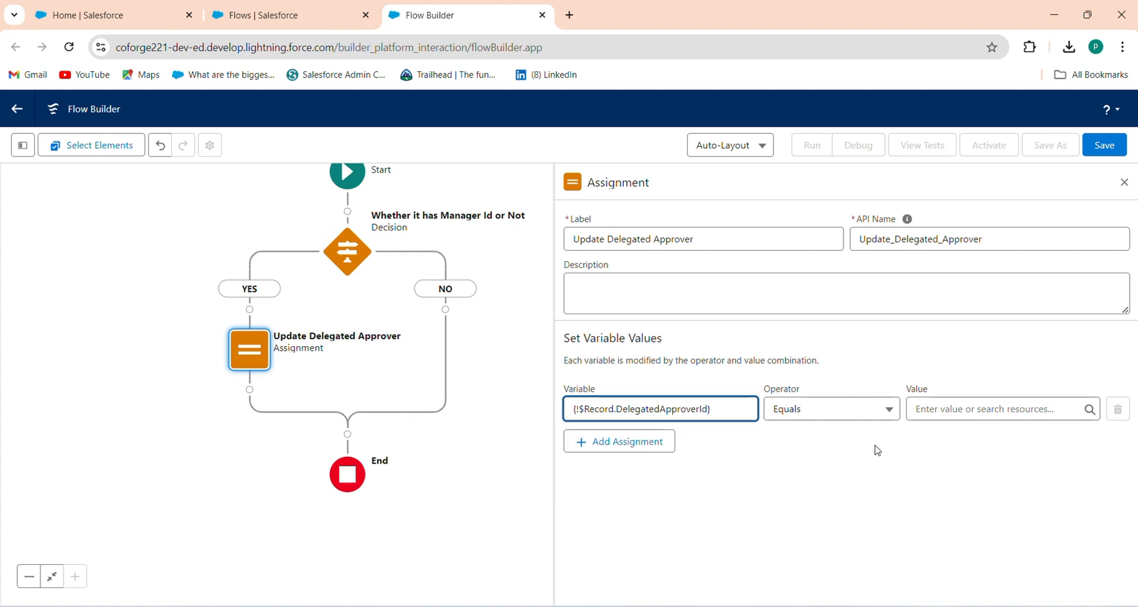
Set the assignment's value to $Record > Manager ID and check it against the decision's YES outcome conditions.
left_click(946, 410)
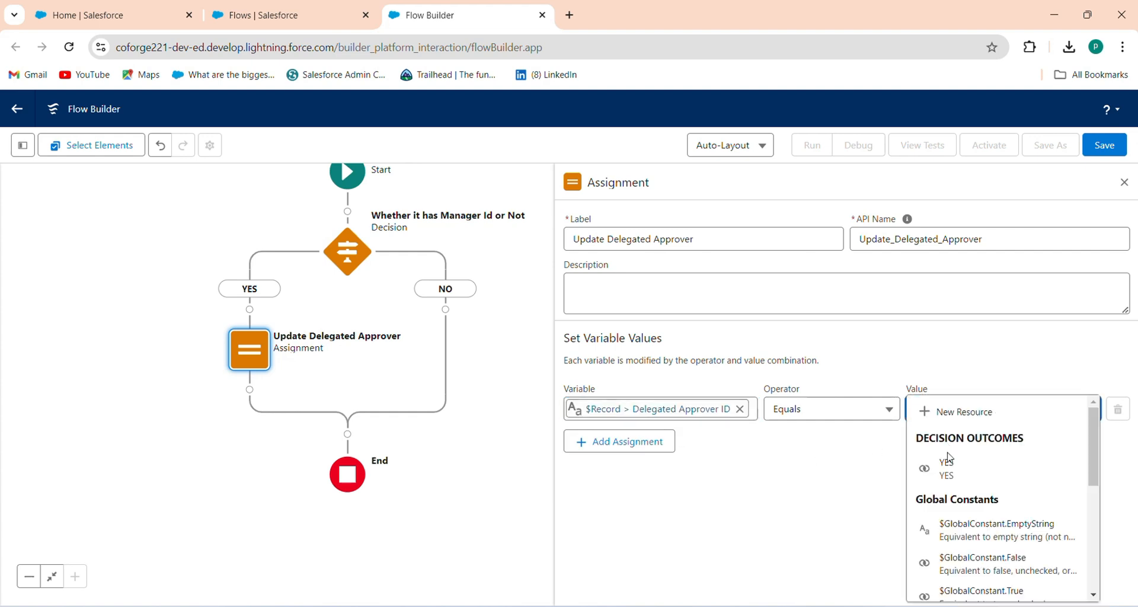
scroll(955, 492, "down", 6)
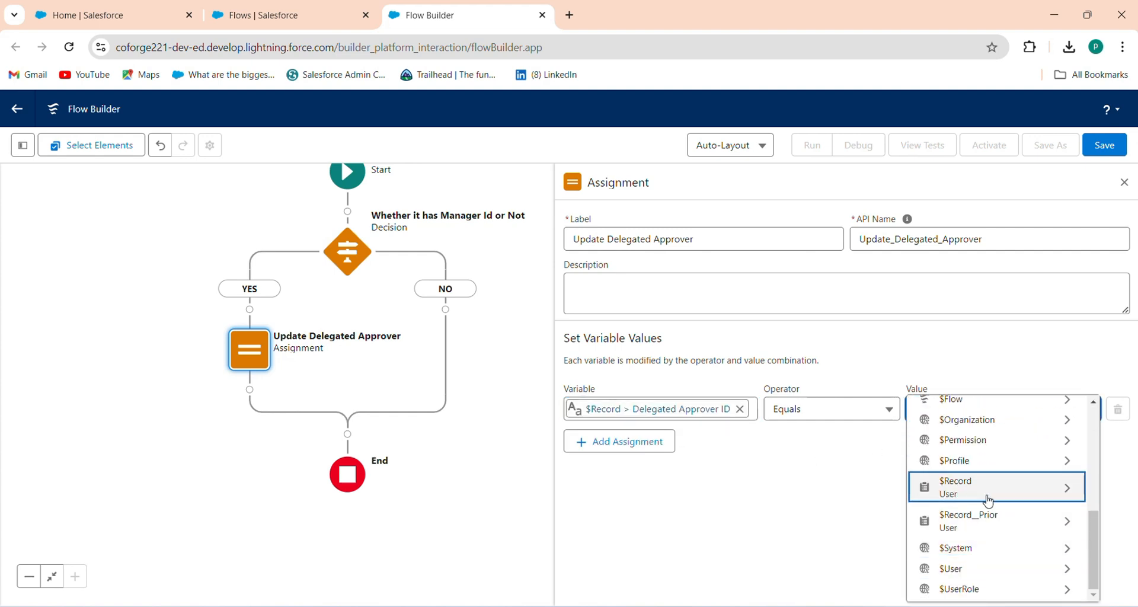
left_click(988, 500)
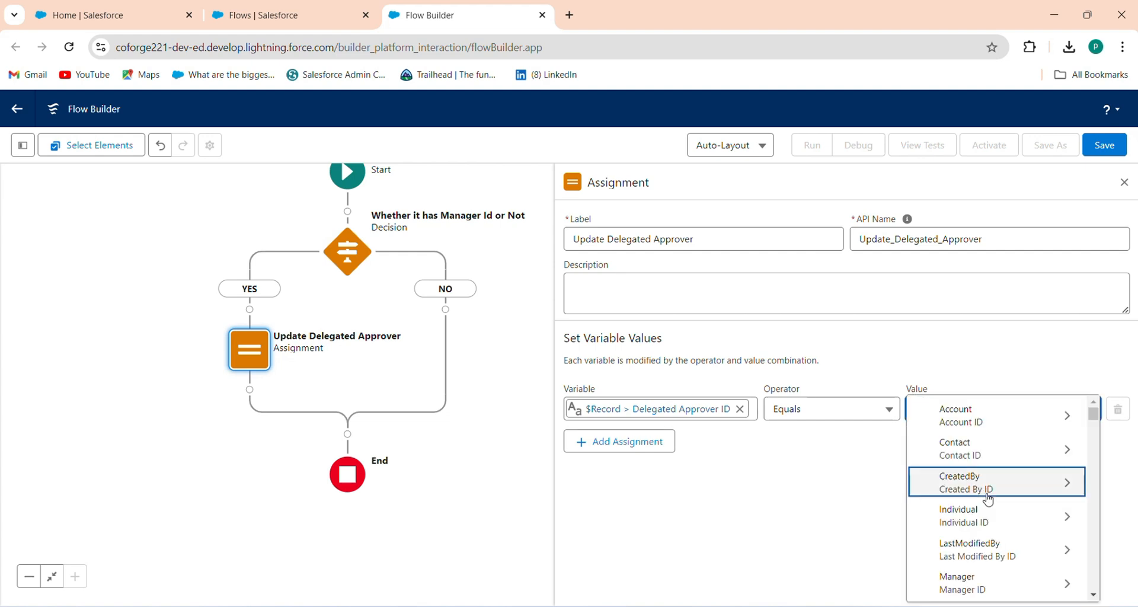
type("Man")
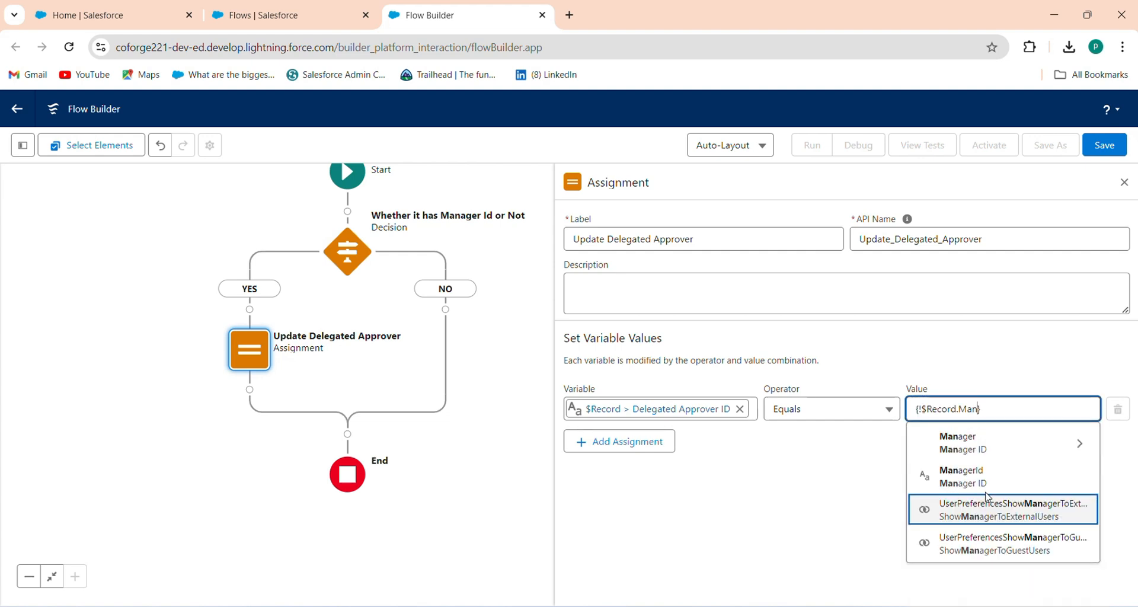
type("a")
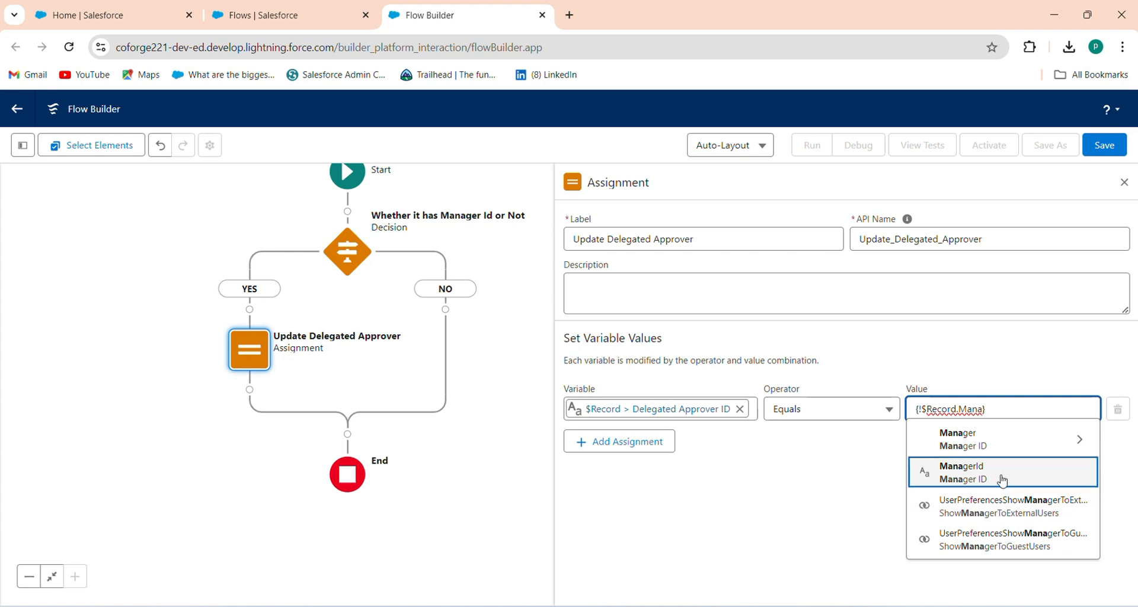
left_click(1001, 474)
left_click(473, 328)
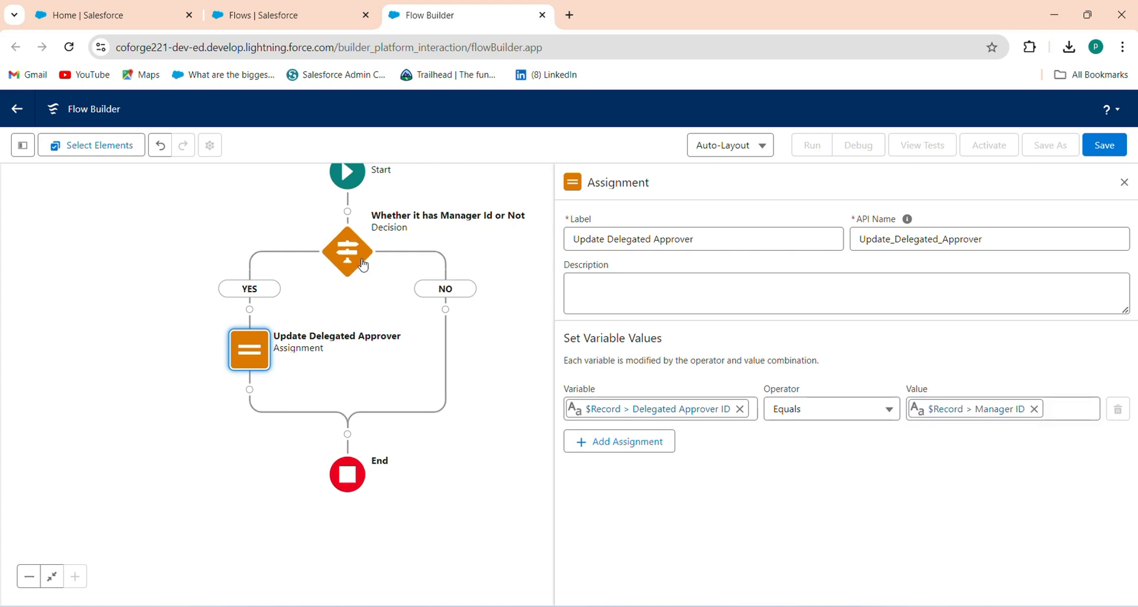
left_click(343, 261)
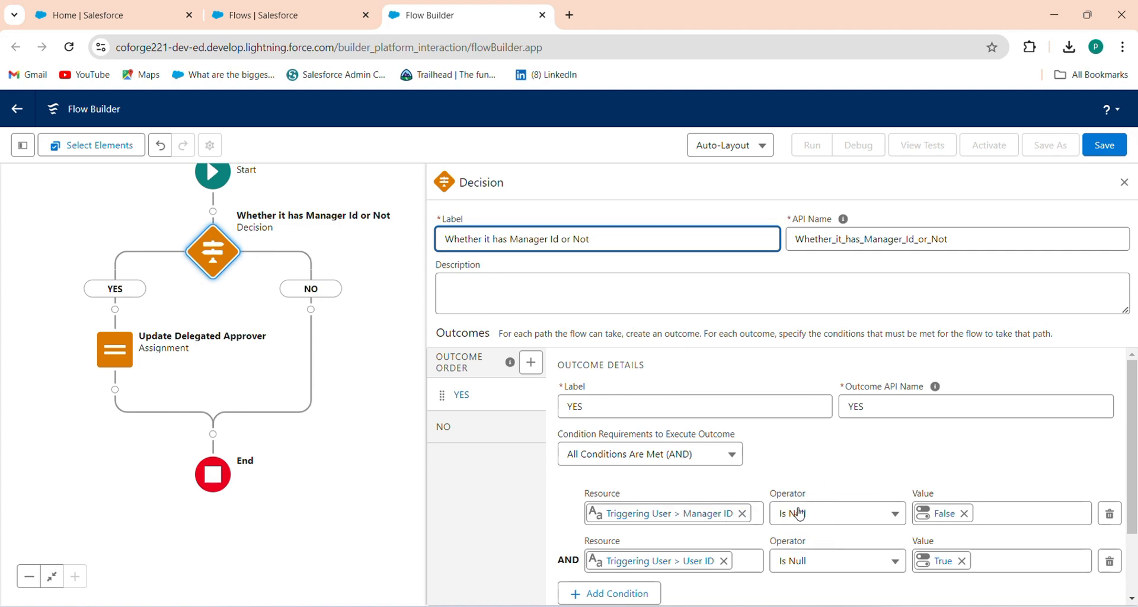
left_click(124, 354)
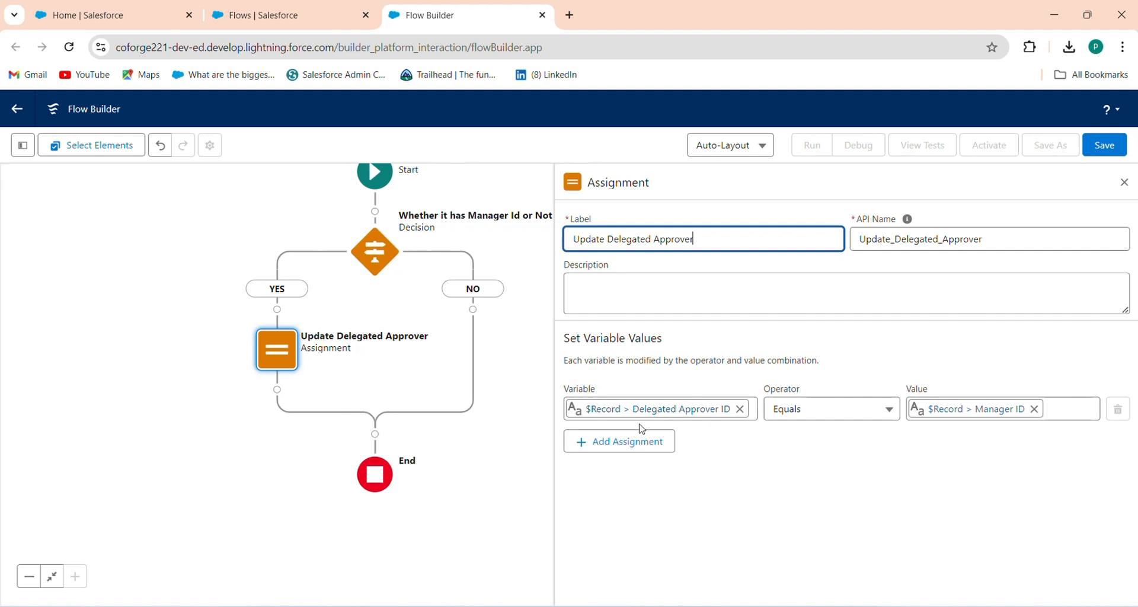
Save the flow with the label "Assign Delegated Approver by Manager id in Record Triggered Flow" and activate it.
left_click(1096, 151)
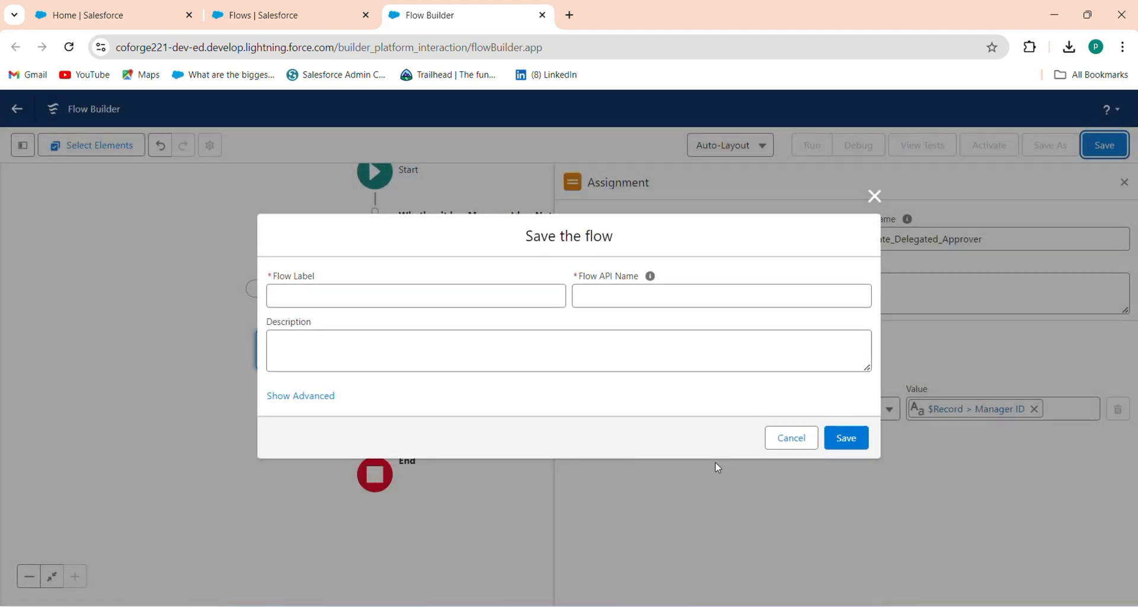
left_click(448, 297)
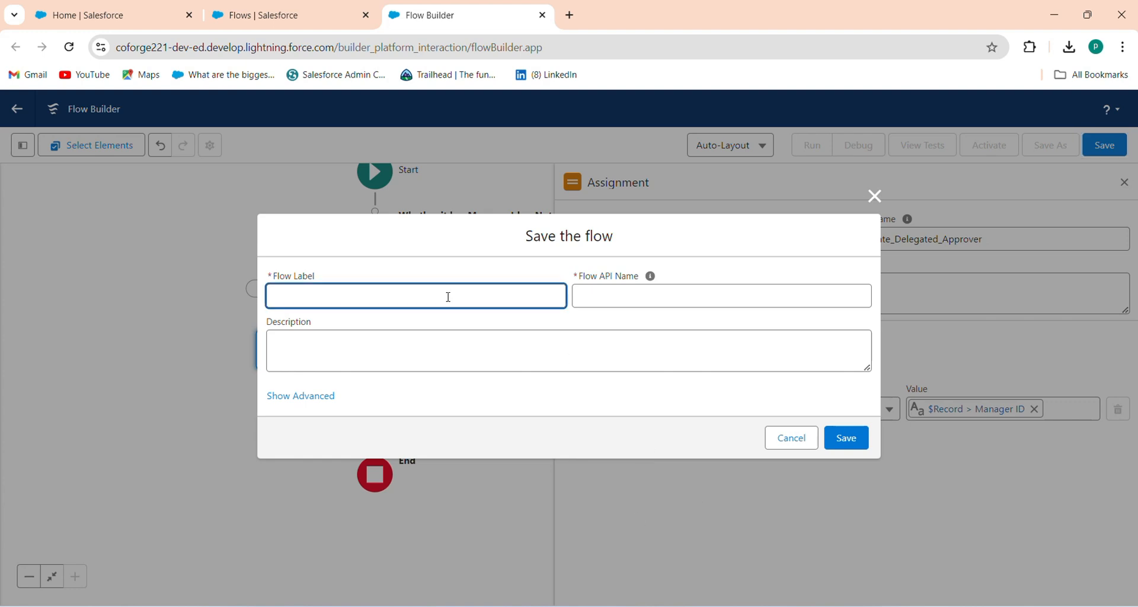
type("Assign Delegated Aprrove")
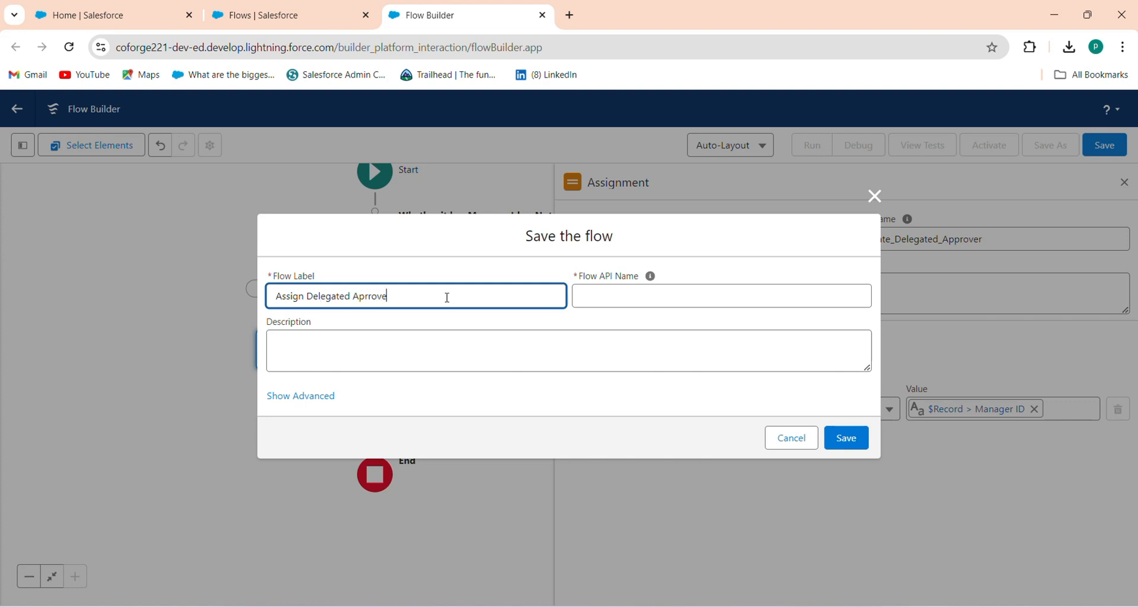
type("r by")
key("BackSpace")
key("BackSpace")
key("BackSpace")
key("BackSpace")
key("BackSpace")
key("BackSpace")
key("BackSpace")
key("BackSpace")
key("BackSpace")
type("over by ManagerId in Record Trigge")
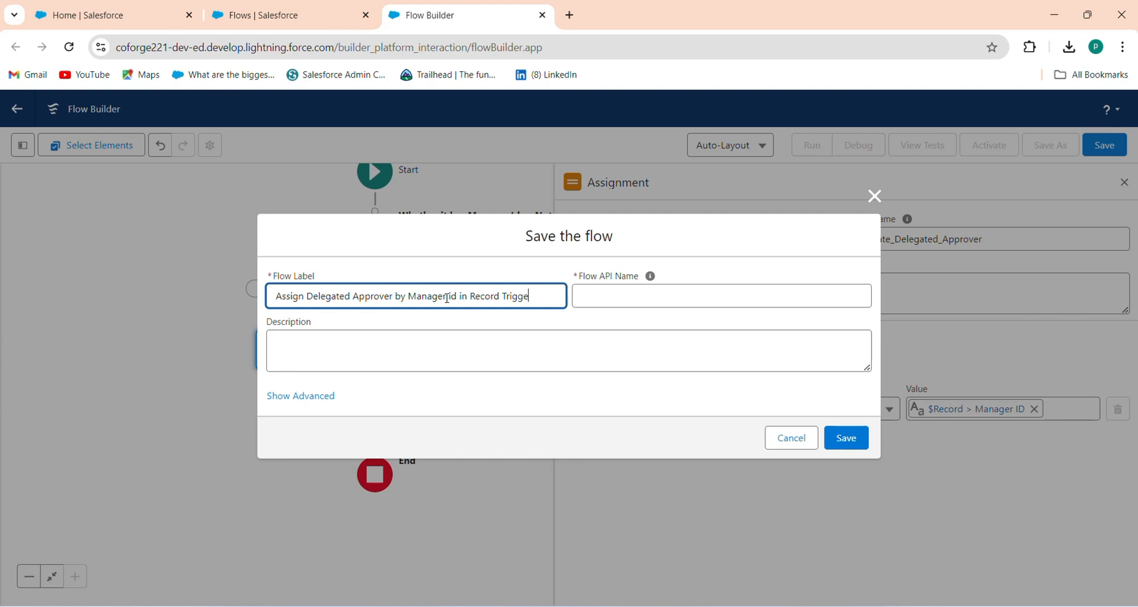
type("red Flow")
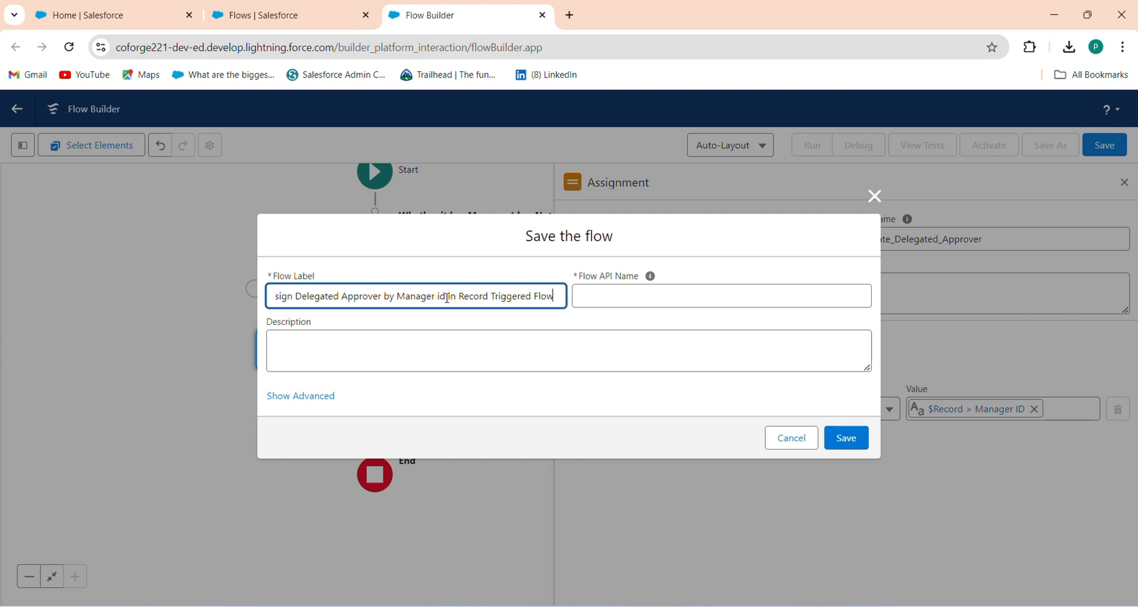
left_click(836, 438)
left_click(839, 438)
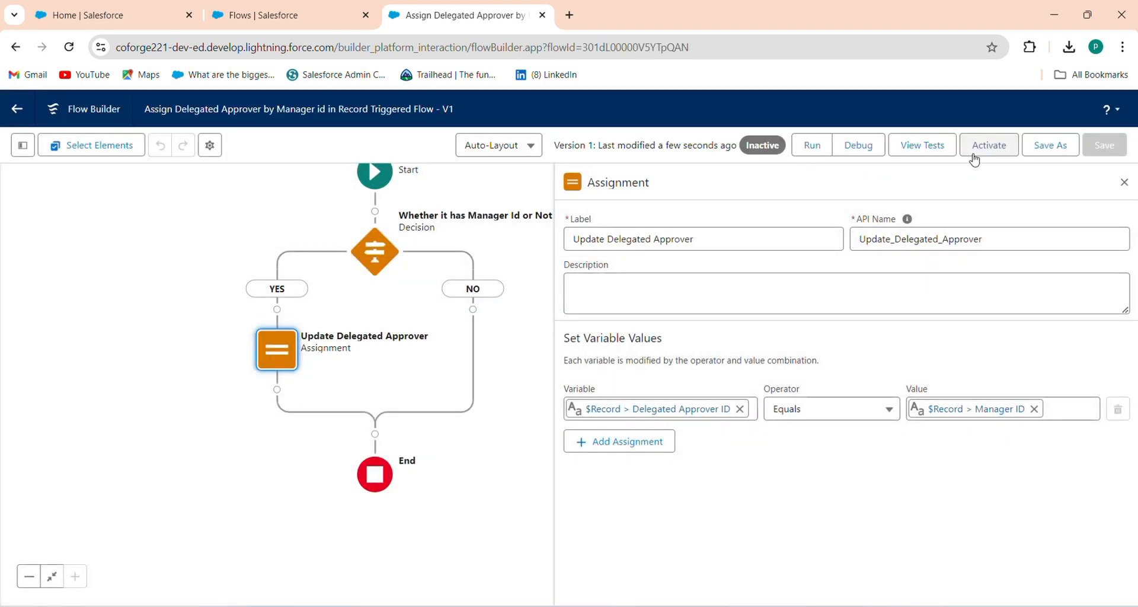
left_click(987, 148)
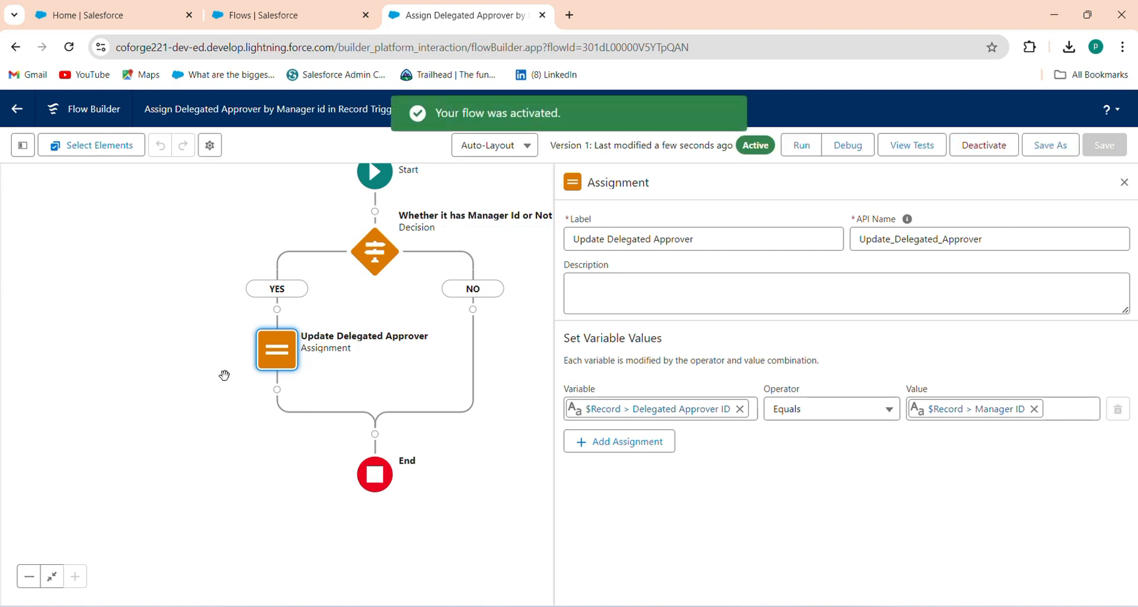
Return to the Salesforce home page and open Setup from it.
left_click(130, 28)
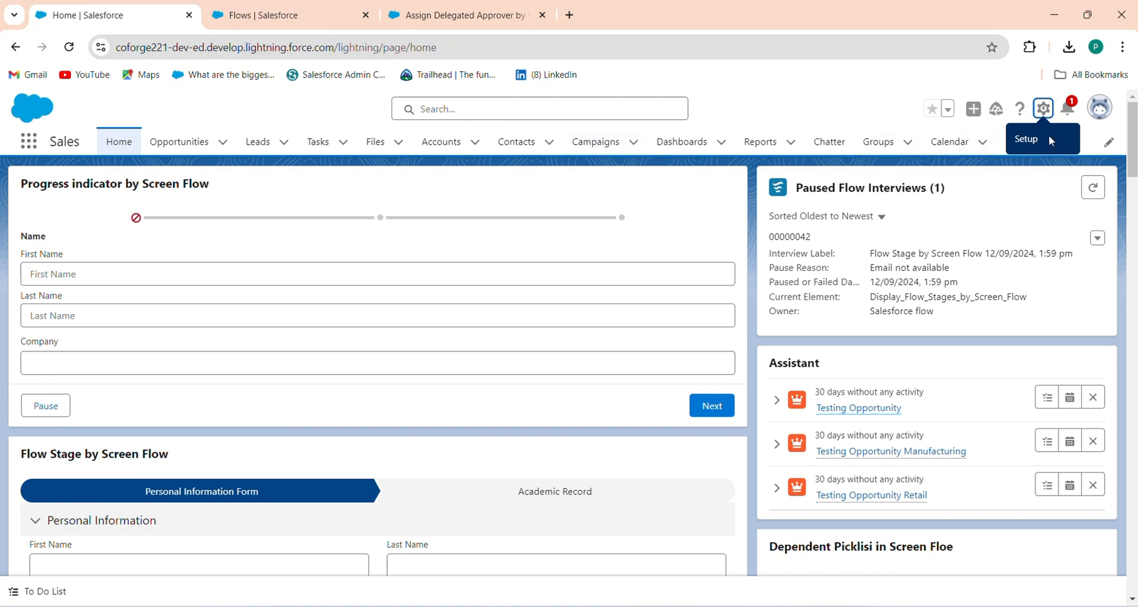
left_click(1044, 109)
left_click(1029, 152)
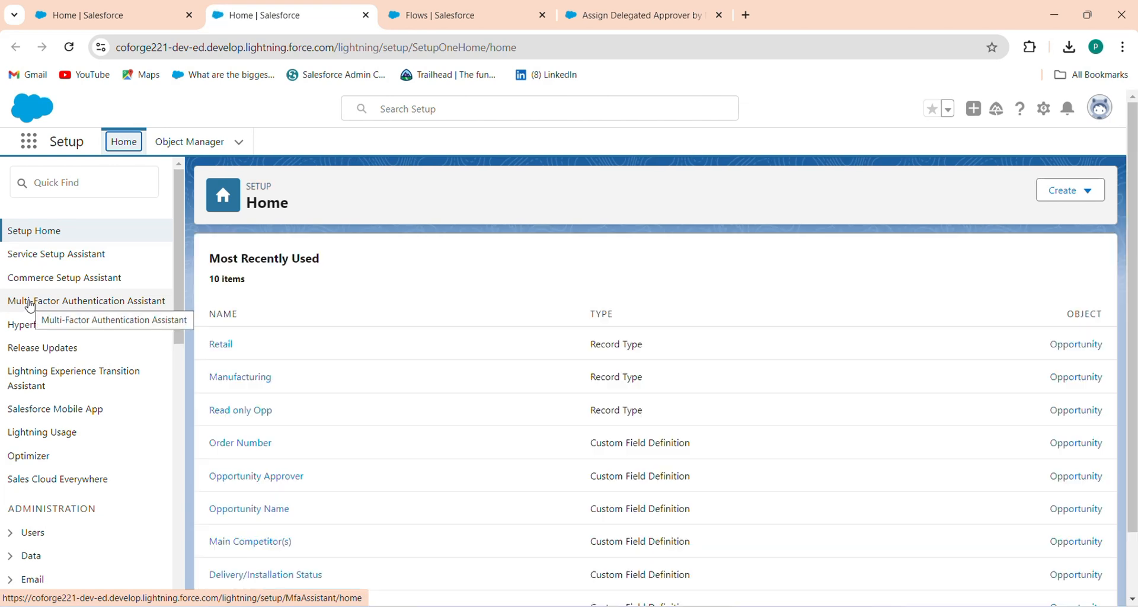
Search Setup for "use" and select the Users page under the Users group.
left_click(74, 183)
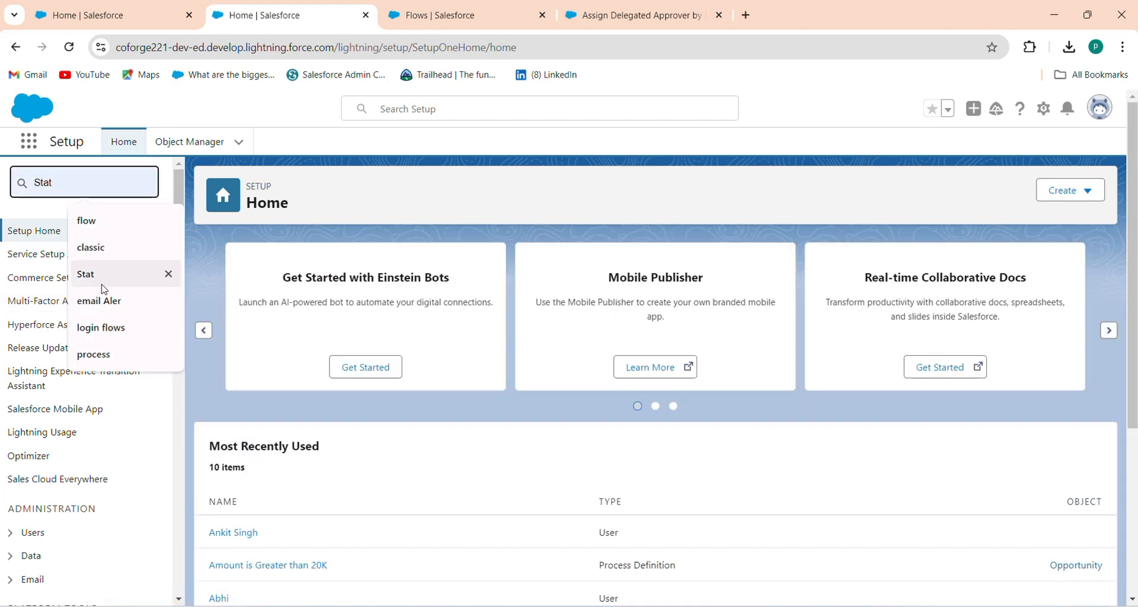
type("us")
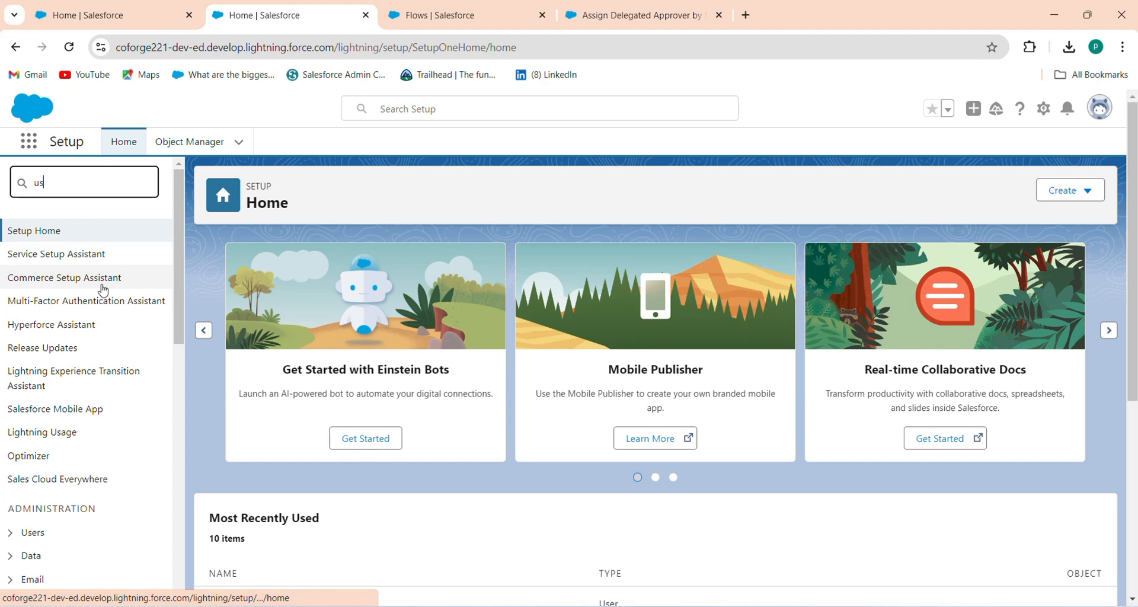
type("e")
scroll(57, 444, "down", 5)
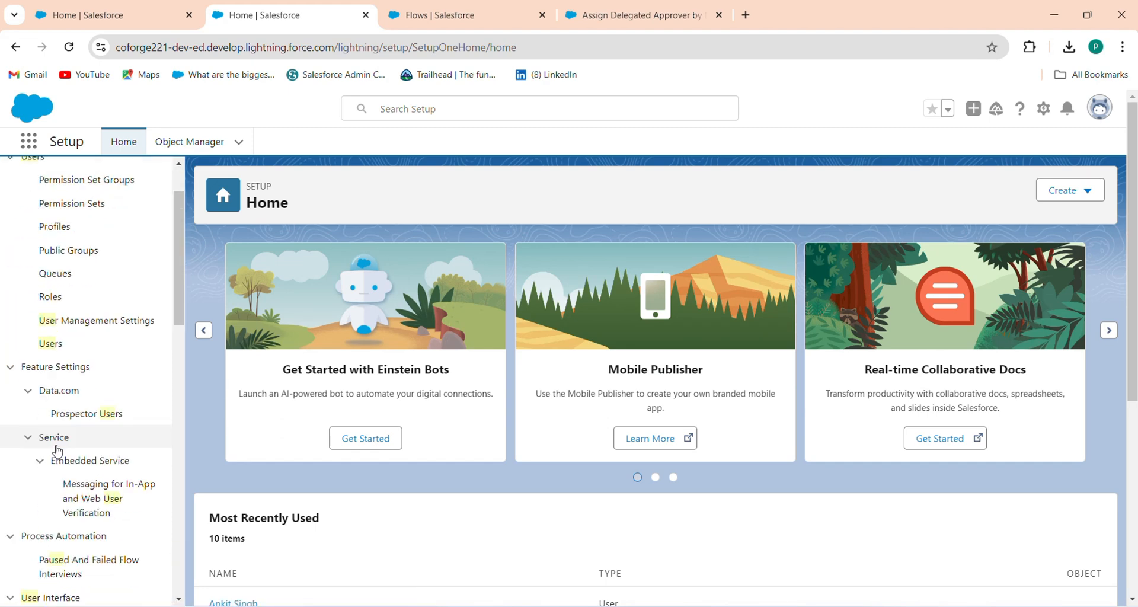
scroll(56, 509, "down", 2)
scroll(56, 508, "down", 10)
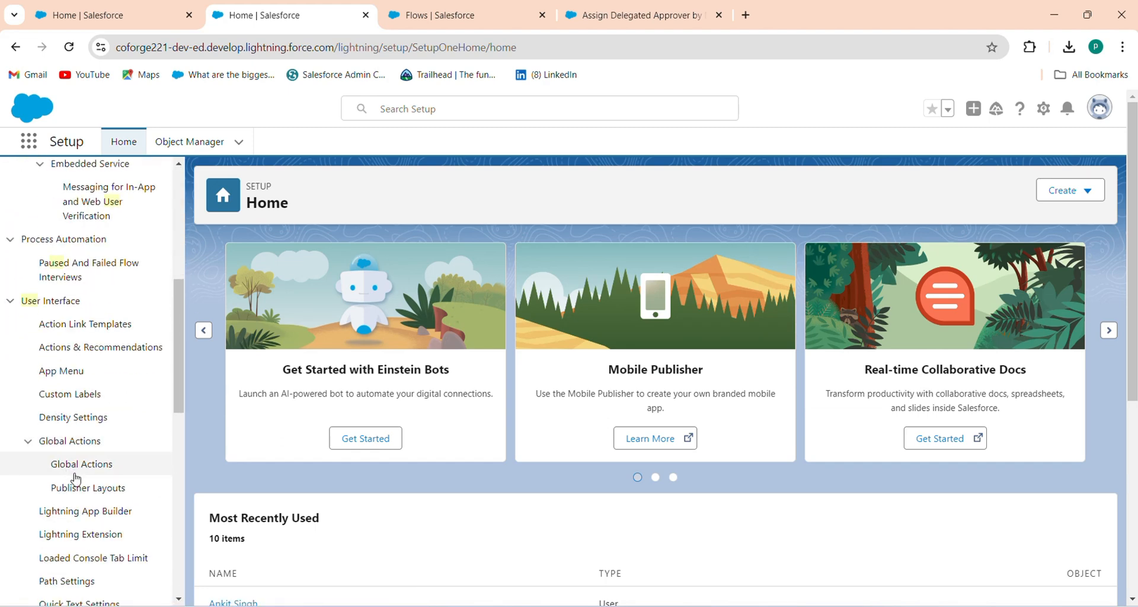
scroll(76, 463, "down", 2)
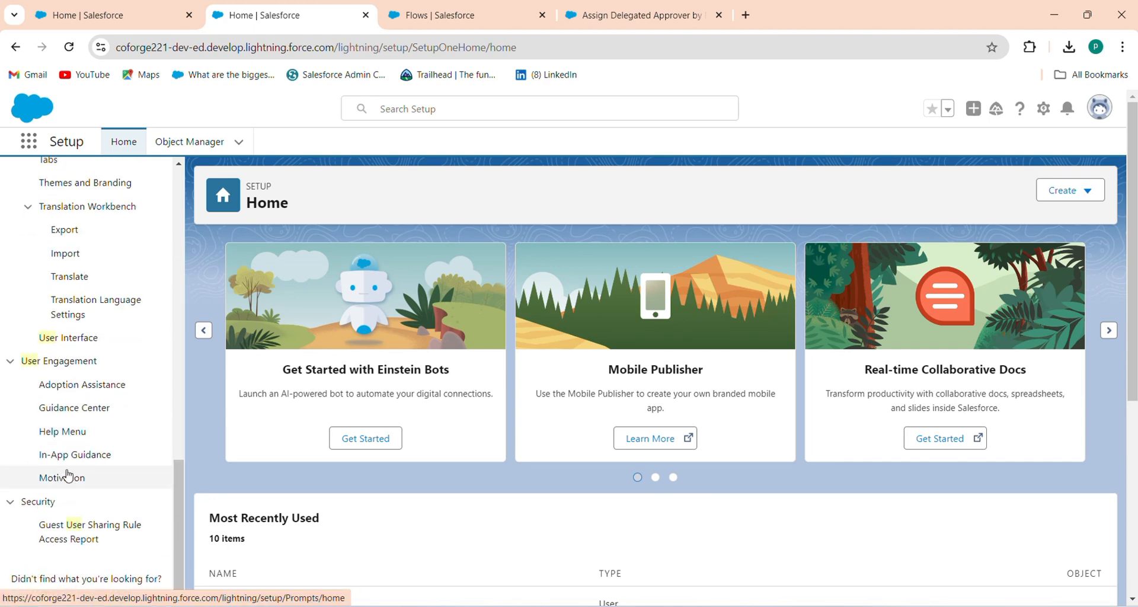
scroll(76, 495, "up", 10)
scroll(69, 340, "up", 5)
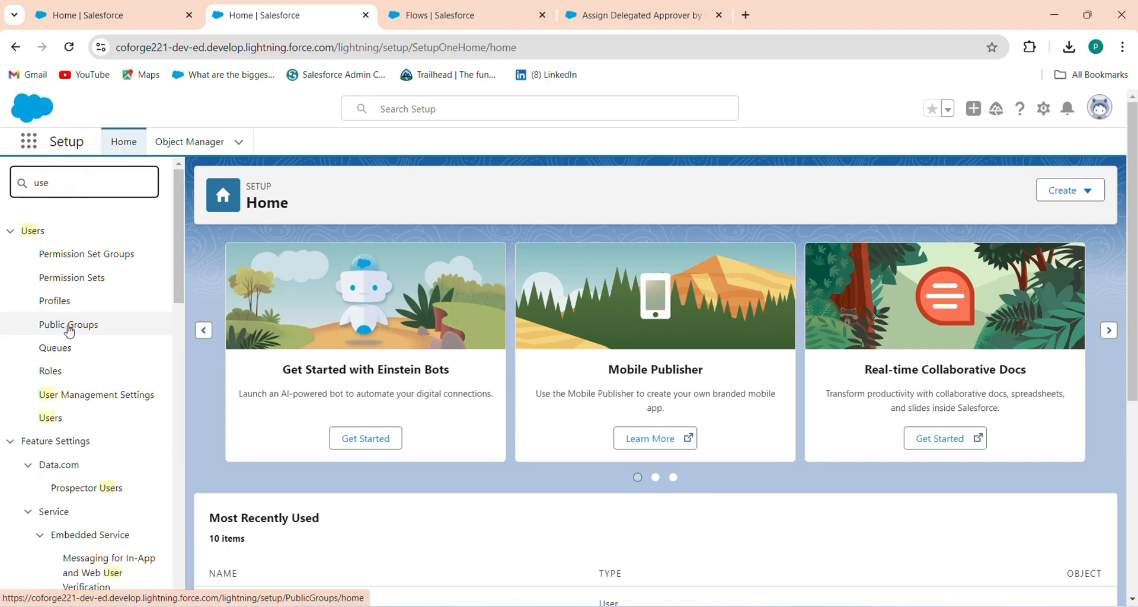
left_click(60, 417)
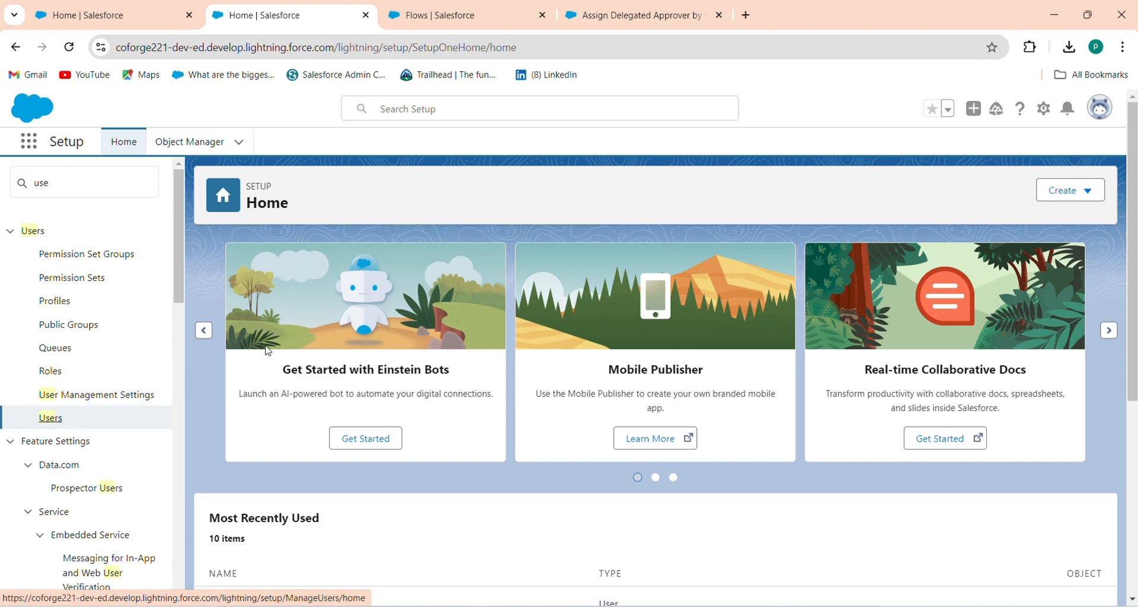
Open the Users setup page in a new browser tab and switch to that tab.
scroll(229, 411, "down", 5)
scroll(228, 411, "up", 5)
right_click(55, 417)
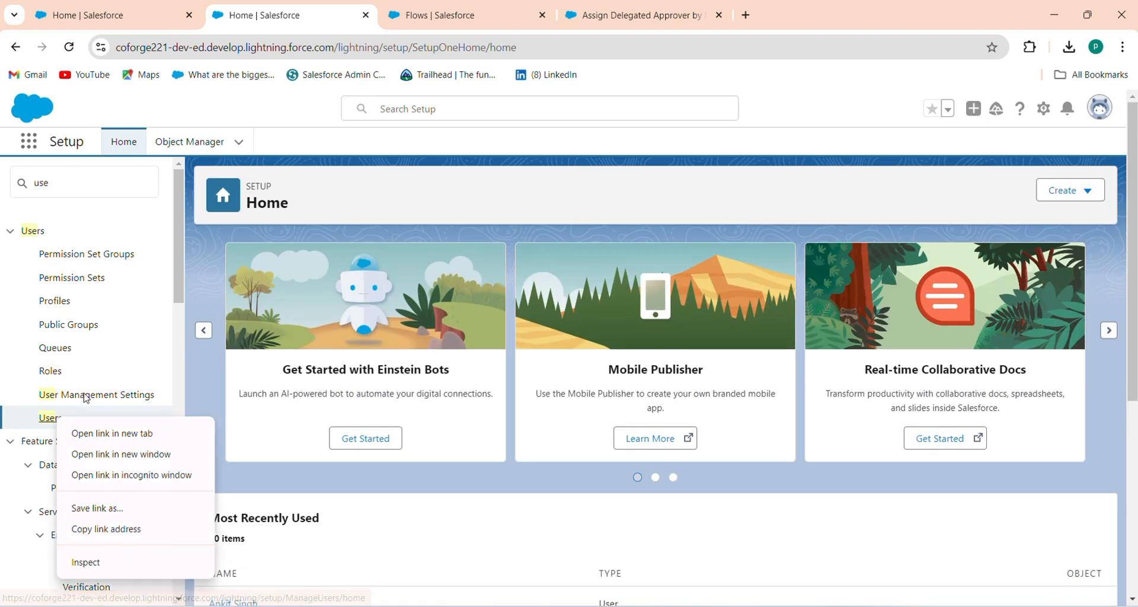
left_click(104, 433)
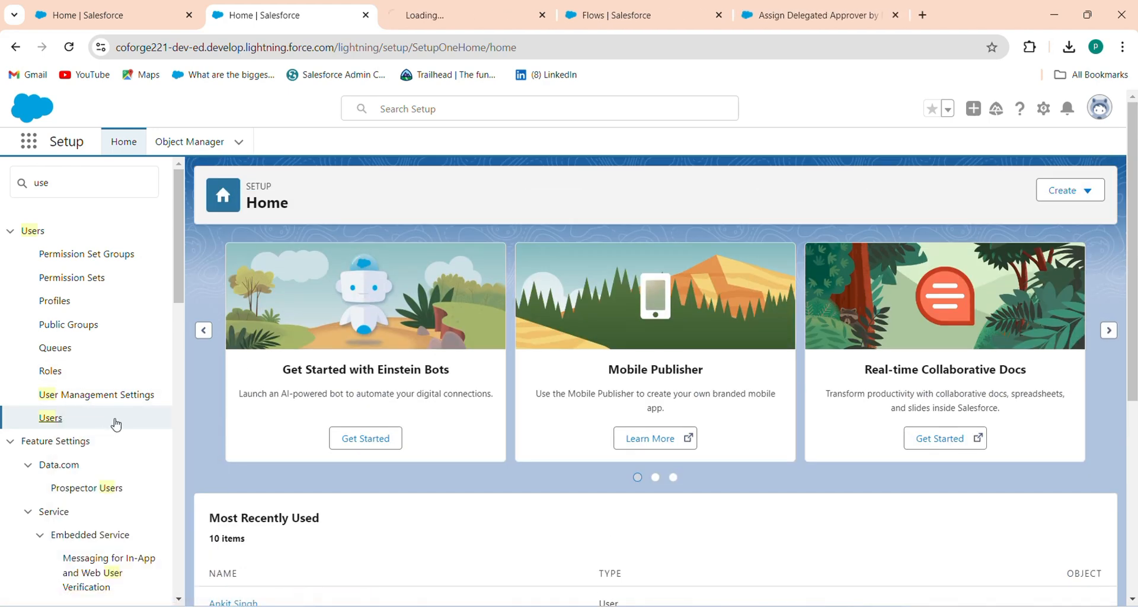
left_click(389, 23)
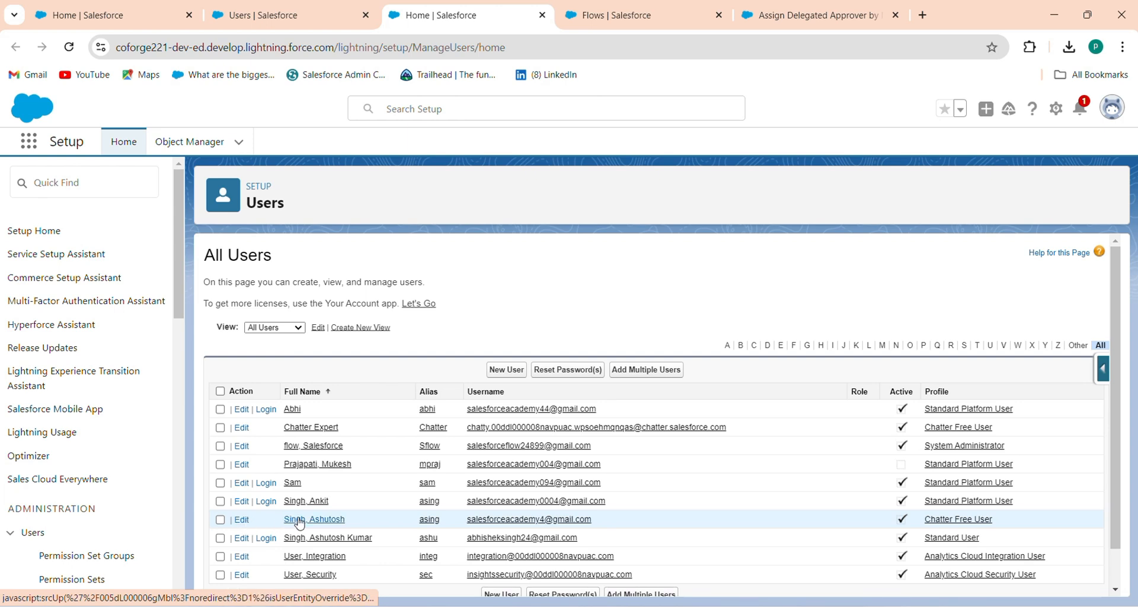
Look through the All Users list and examine the available users and their profiles.
scroll(300, 524, "down", 1)
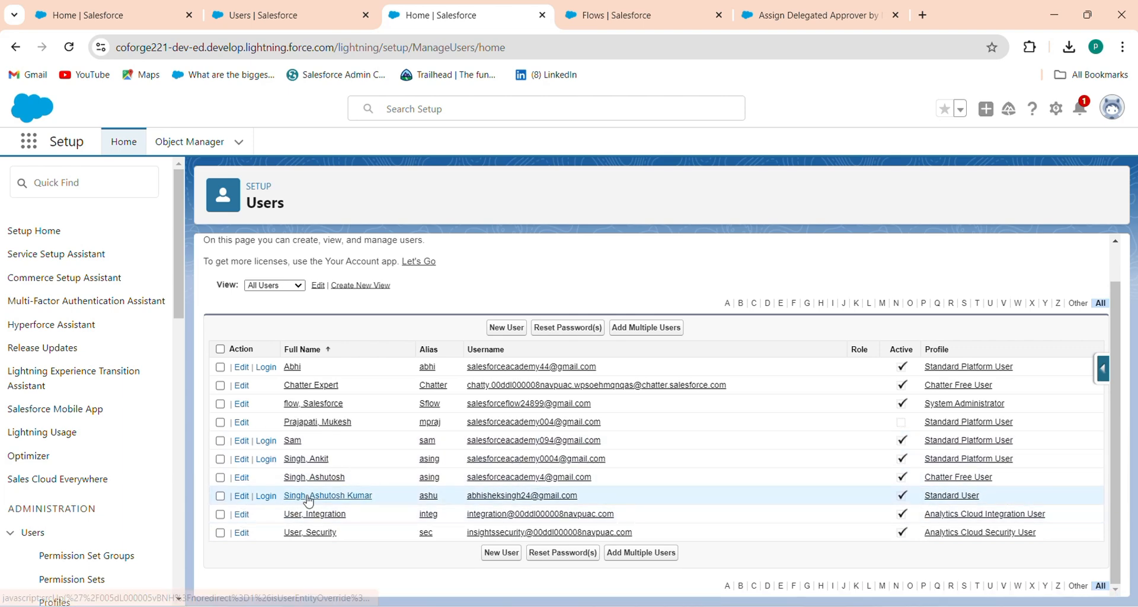
scroll(356, 517, "up", 1)
scroll(323, 538, "down", 1)
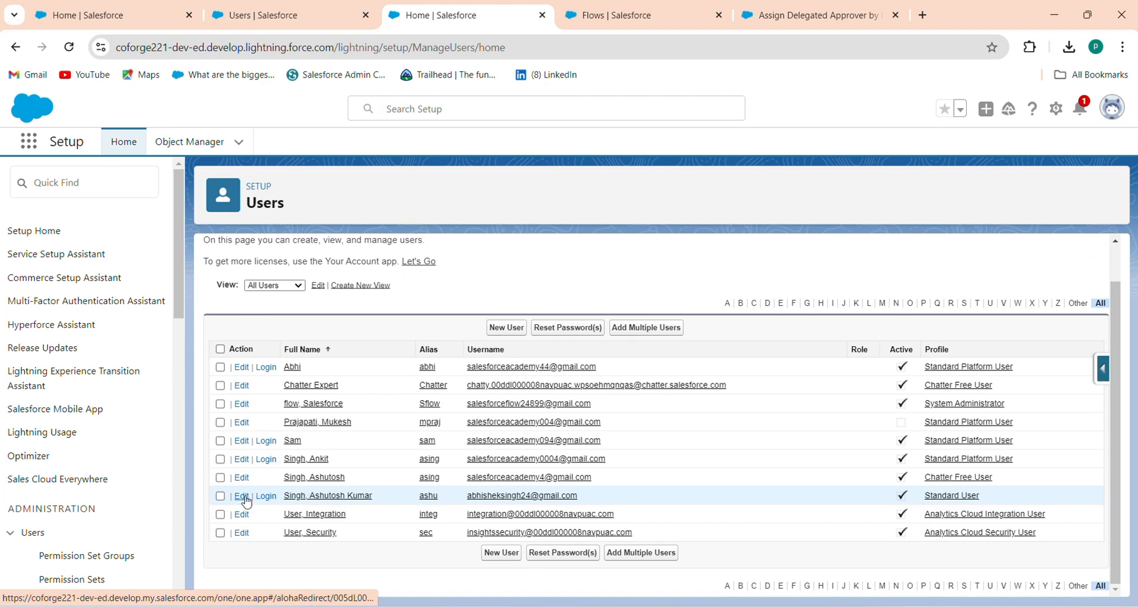
scroll(385, 489, "up", 1)
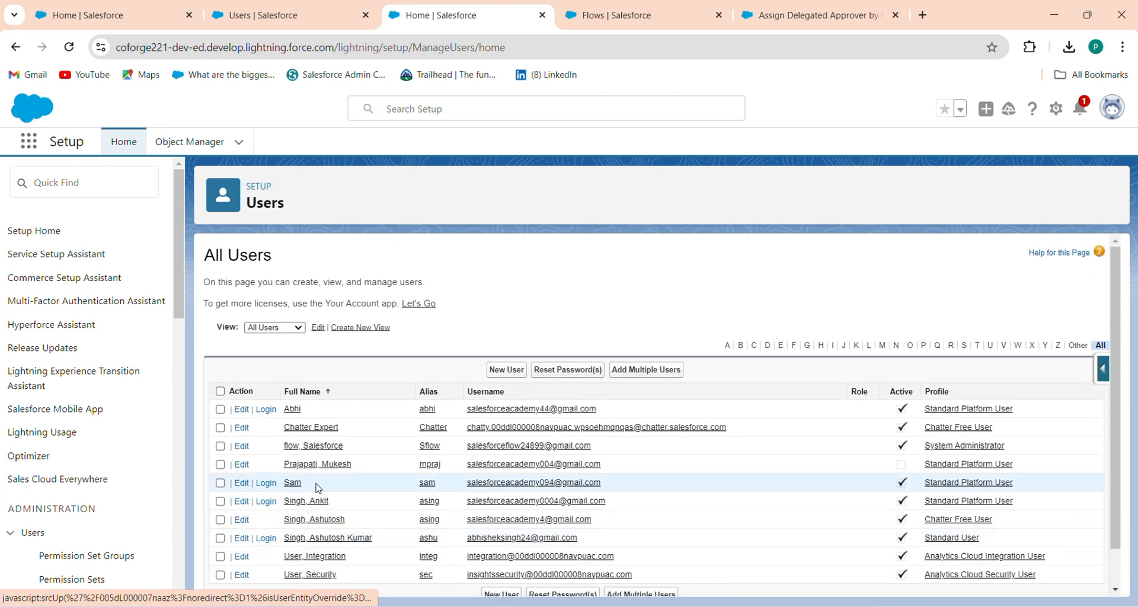
scroll(335, 283, "down", 1)
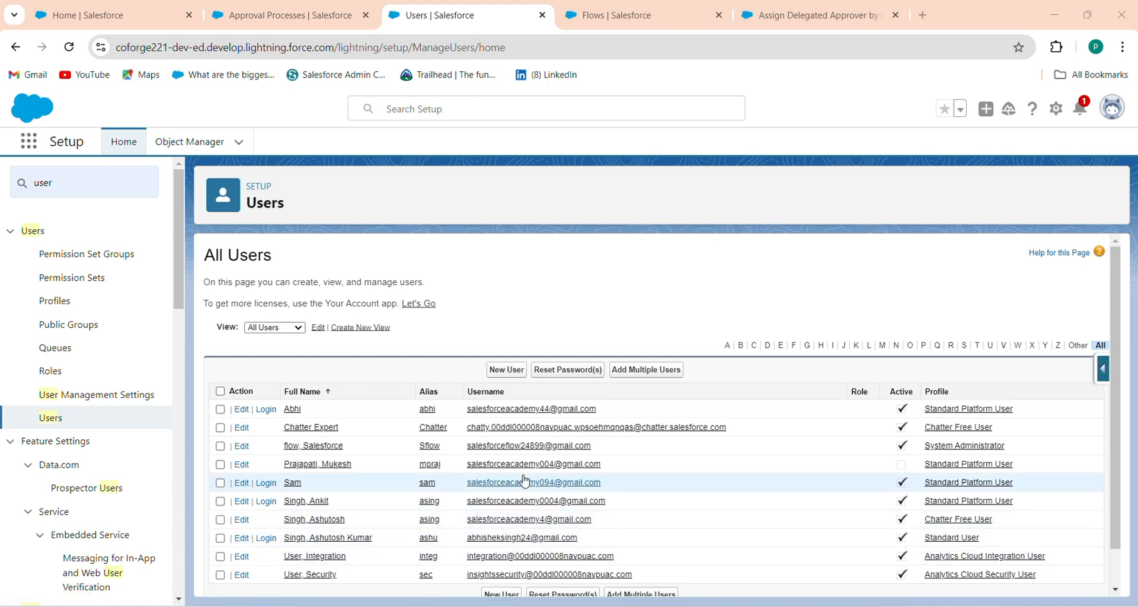
Switch to the flow and examine its start settings and the decision's YES outcome conditions.
left_click(772, 17)
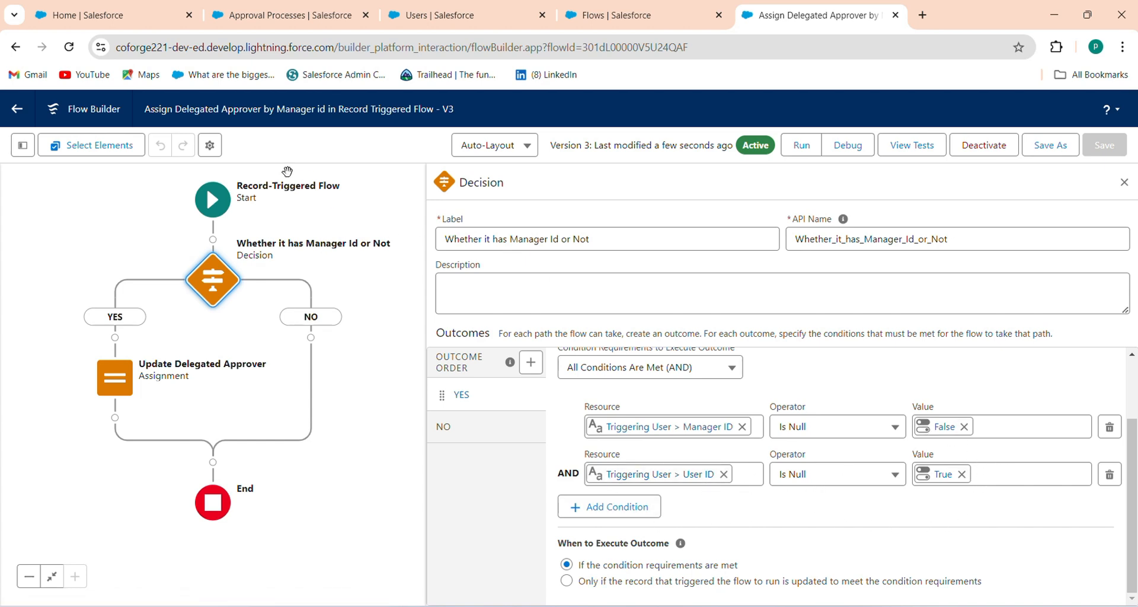
left_click(212, 199)
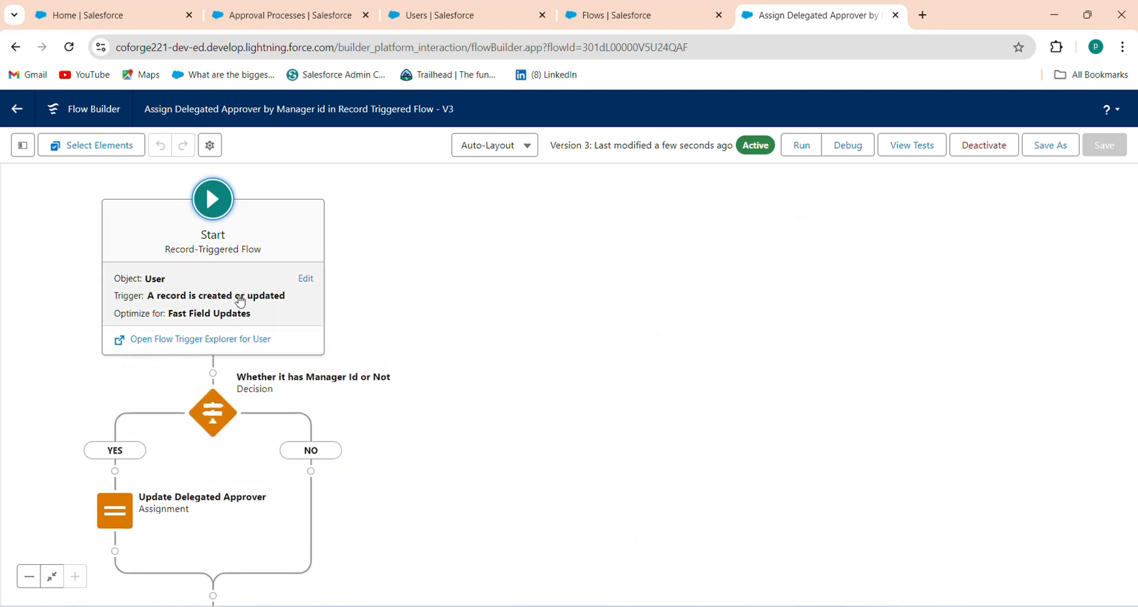
left_click(211, 429)
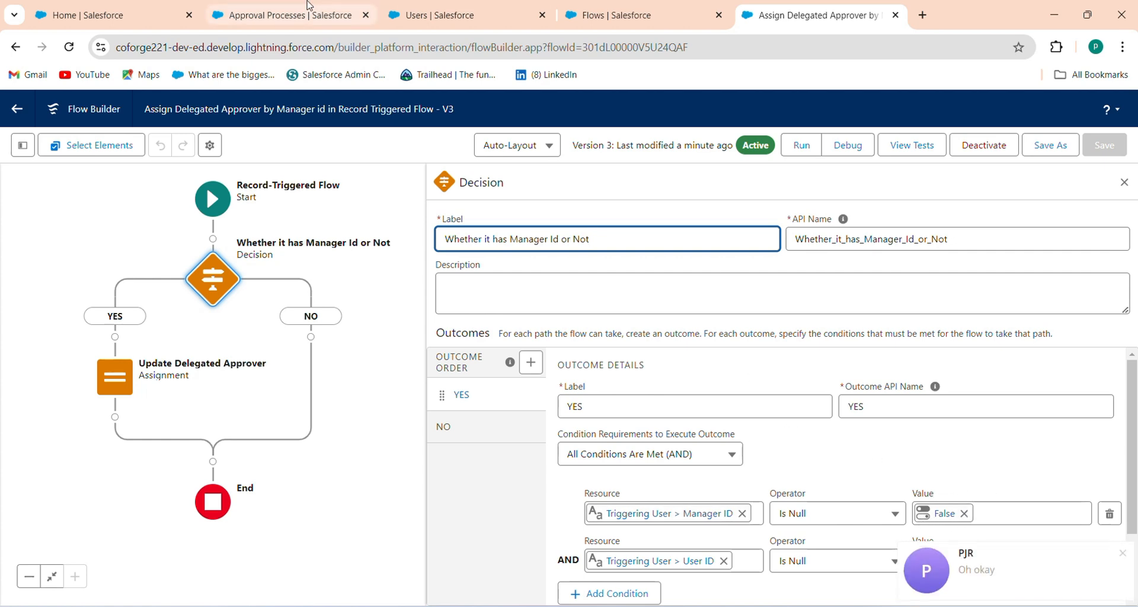
Open a blank new user form from the Users list and examine its Delegated Approver and Manager fields.
left_click(403, 15)
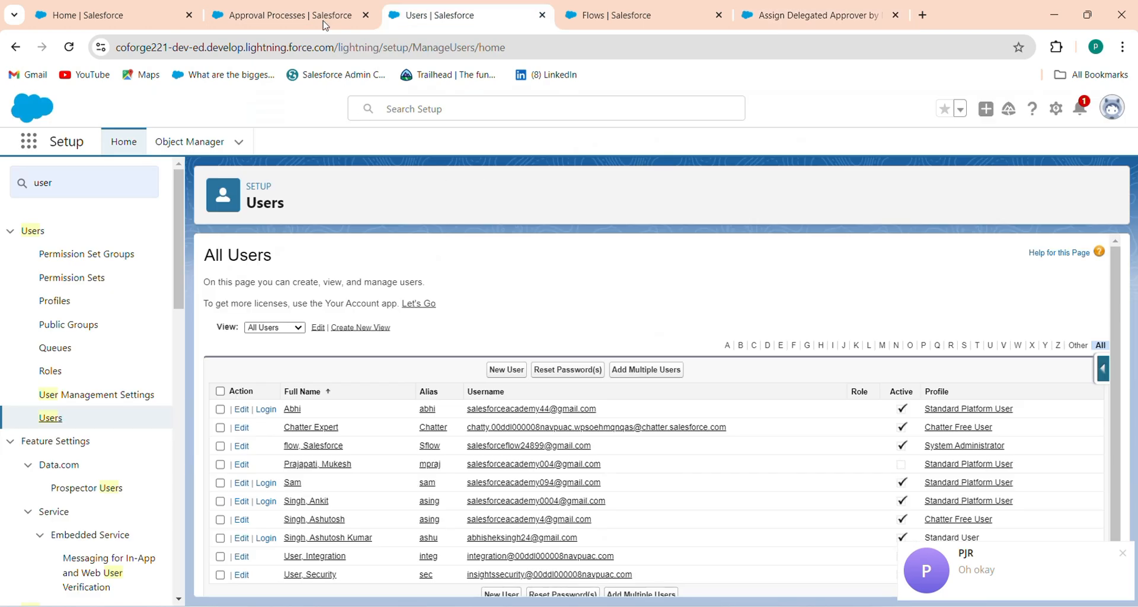
left_click(522, 369)
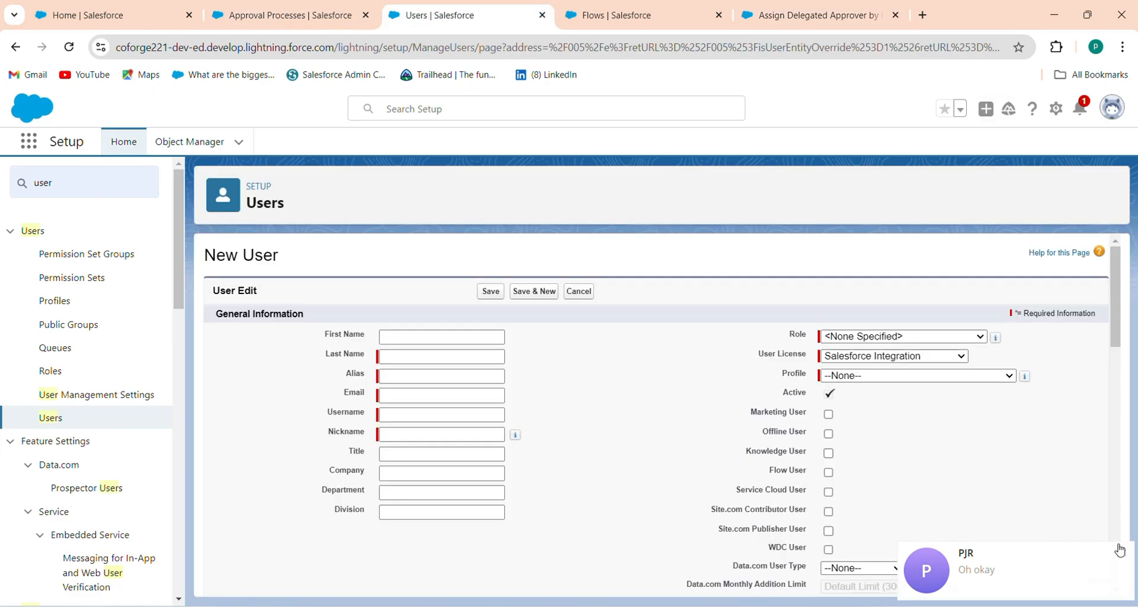
left_click(1121, 556)
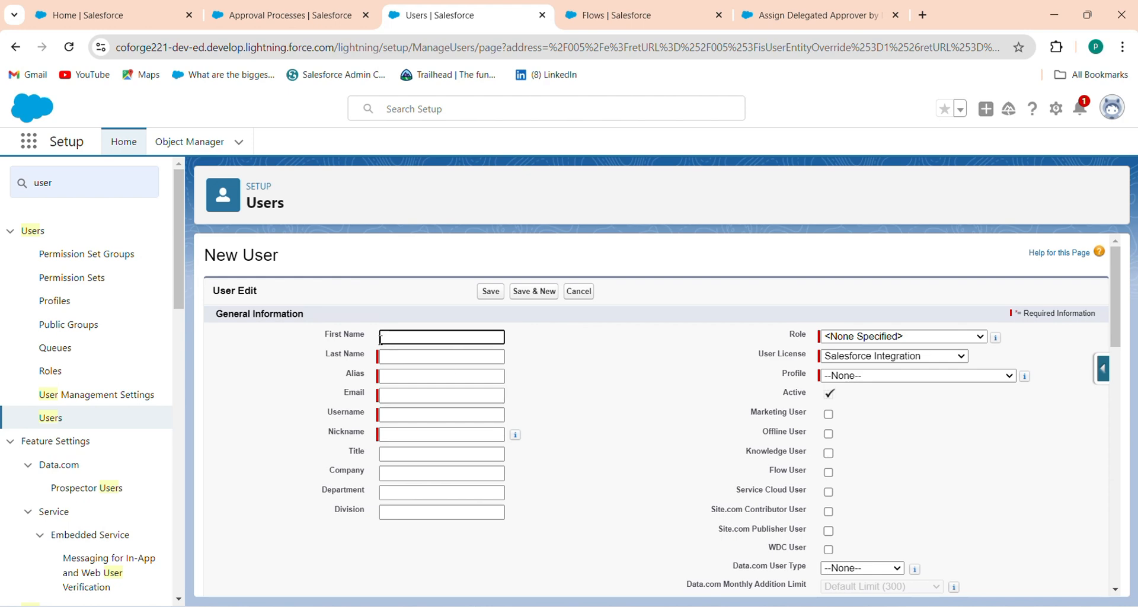
scroll(402, 409, "down", 4)
scroll(407, 337, "up", 4)
scroll(670, 484, "down", 3)
scroll(670, 485, "down", 10)
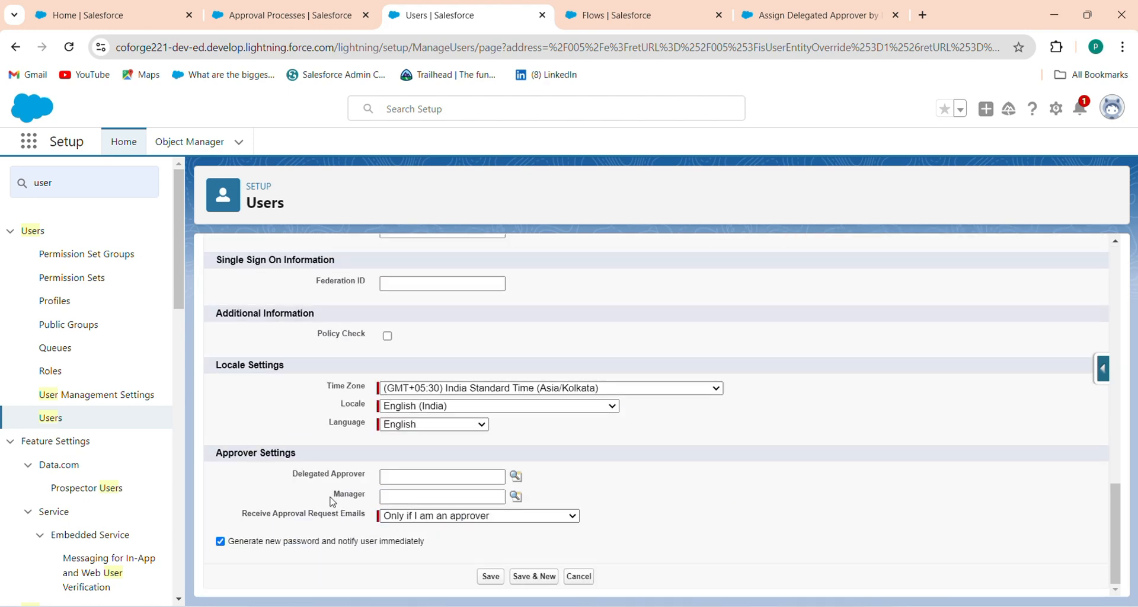
left_click_drag(332, 501, 379, 497)
Compare the decision's Manager ID and User ID conditions in the flow with the fields on the new user form.
left_click(809, 17)
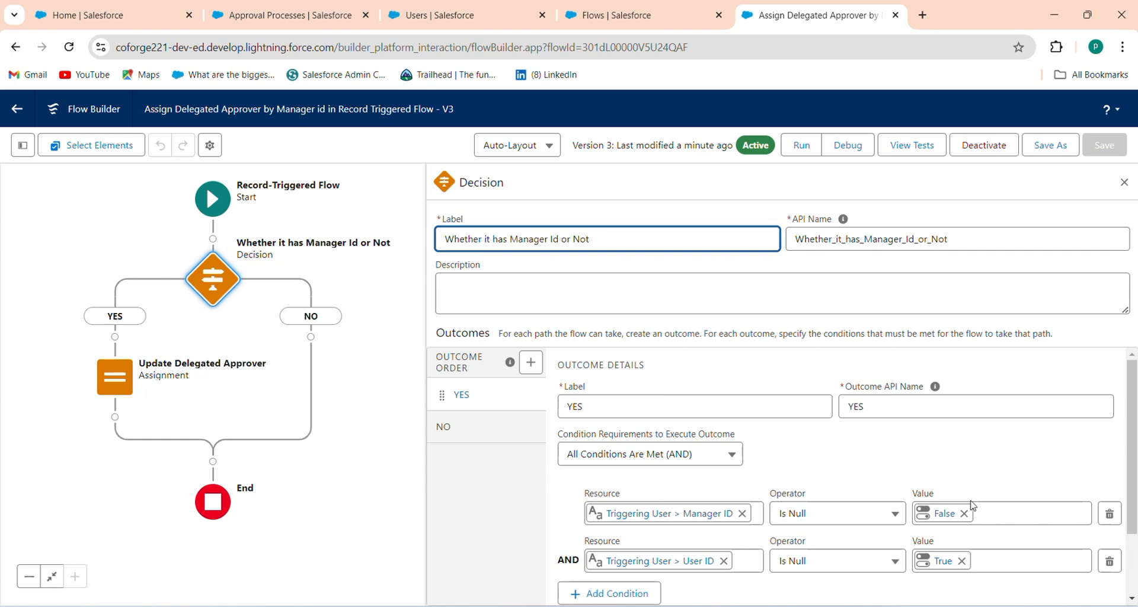
left_click(456, 15)
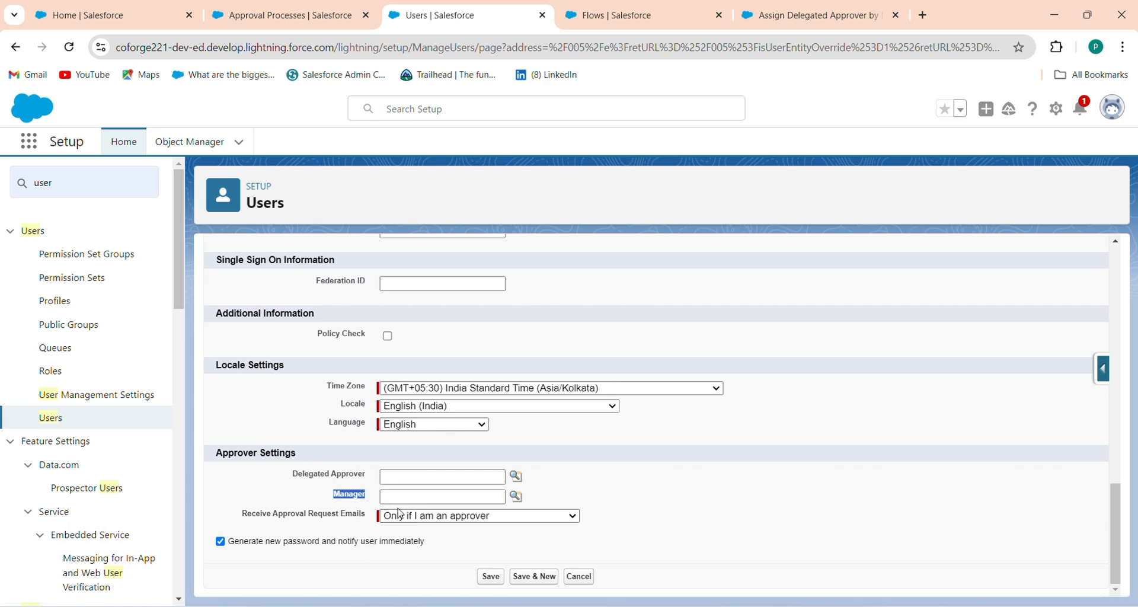
scroll(402, 511, "up", 10)
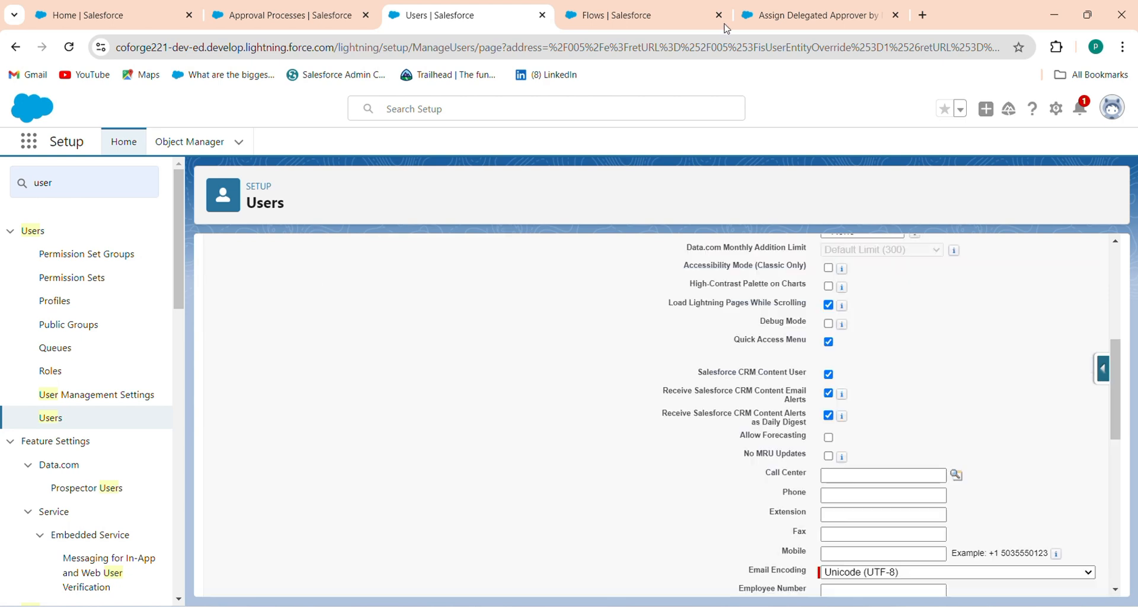
left_click(818, 15)
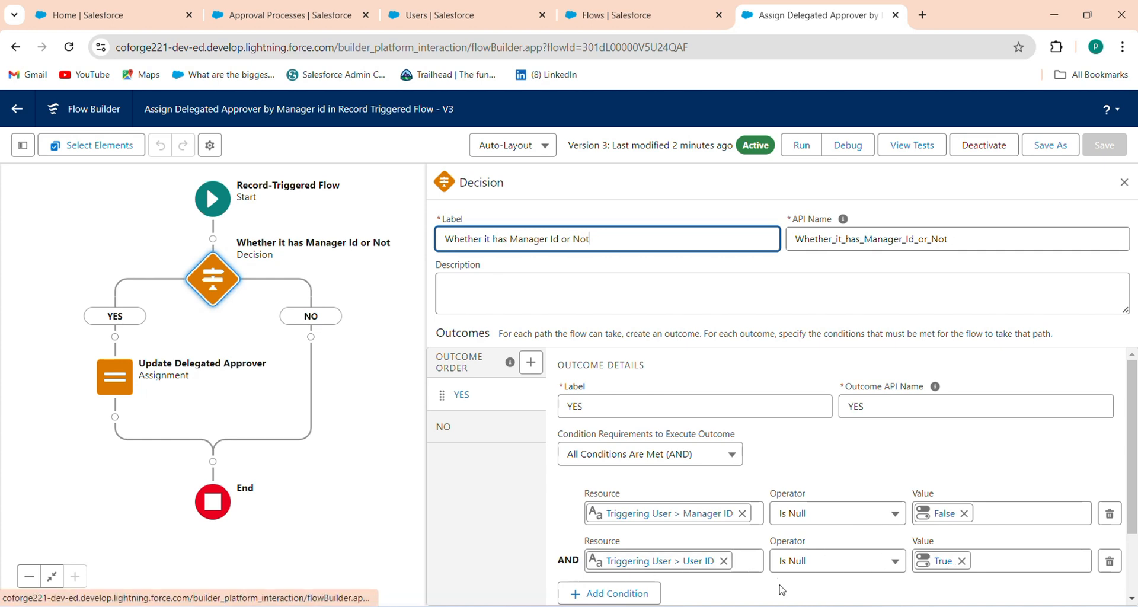
left_click(409, 13)
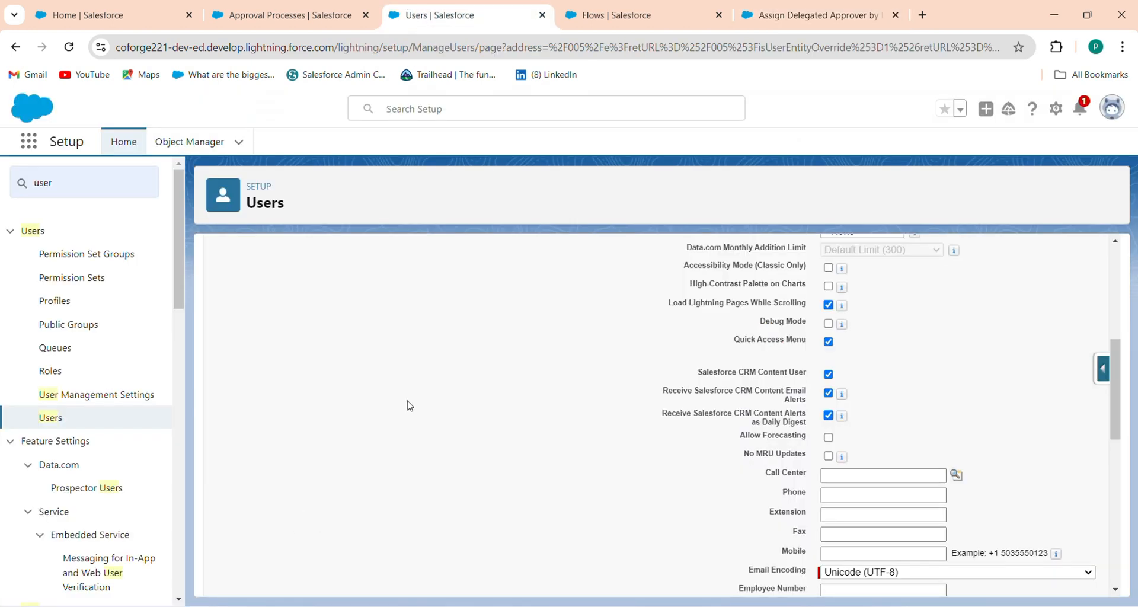
left_click(676, 7)
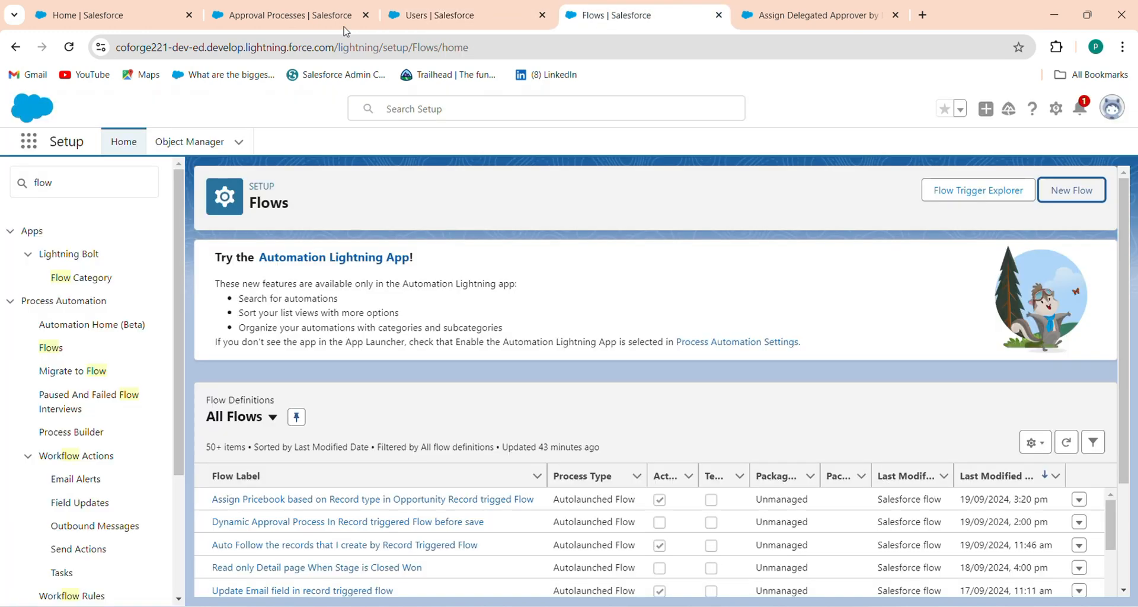
left_click(264, 8)
left_click(439, 15)
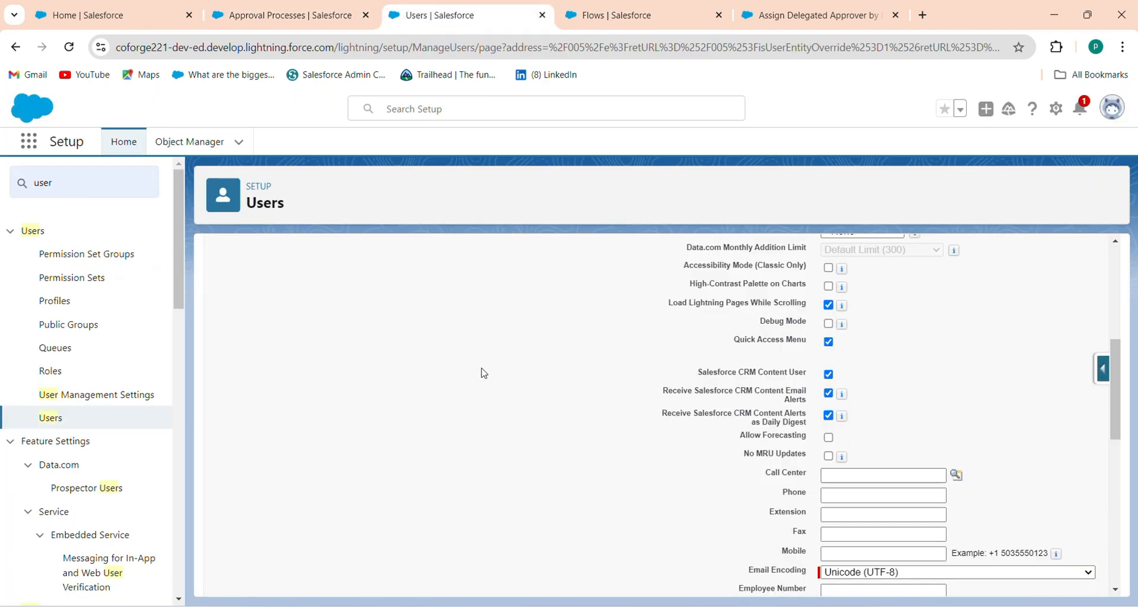
scroll(484, 376, "up", 10)
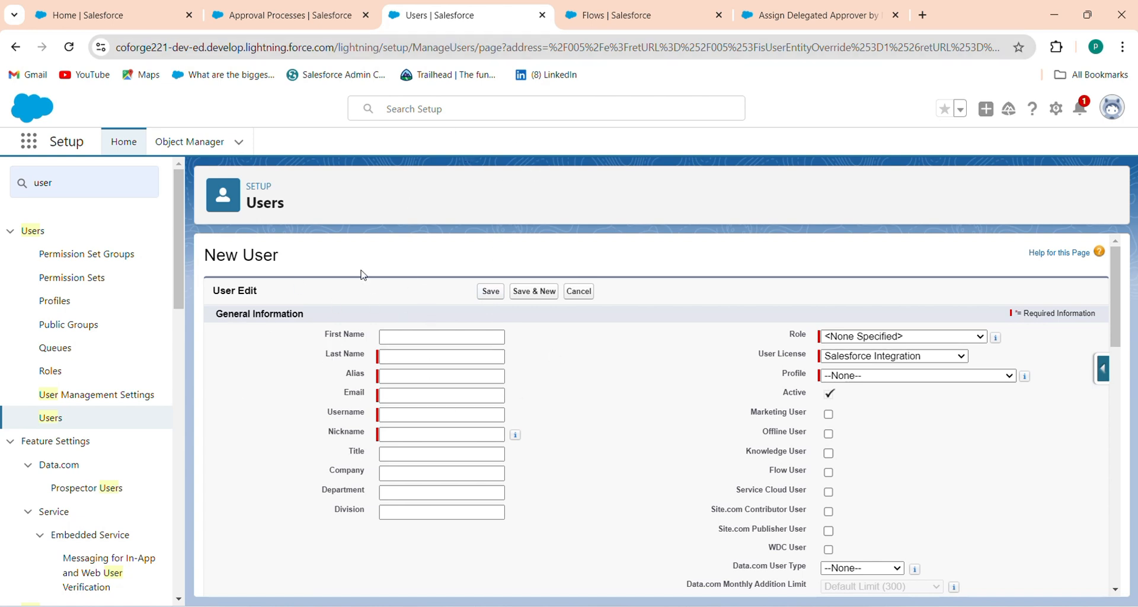
left_click(419, 356)
left_click(426, 409)
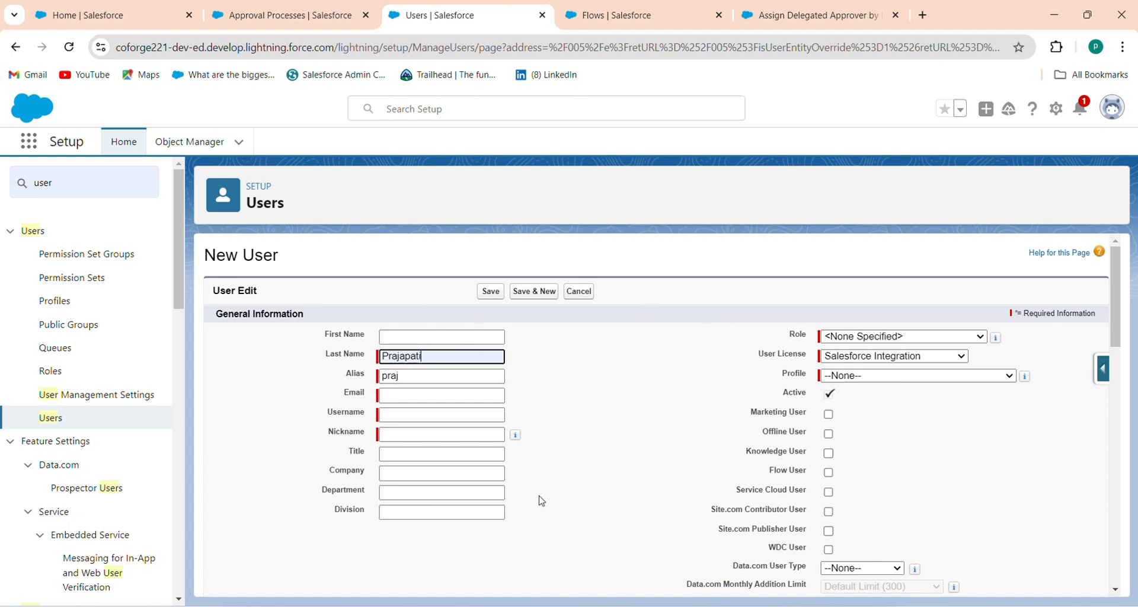
left_click(757, 18)
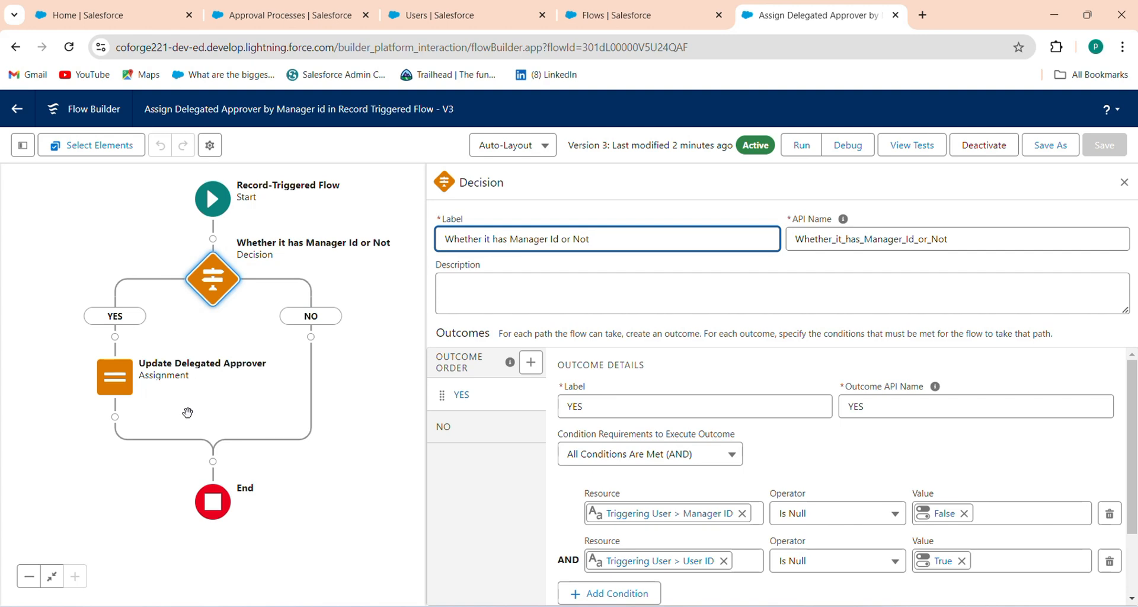
left_click(415, 16)
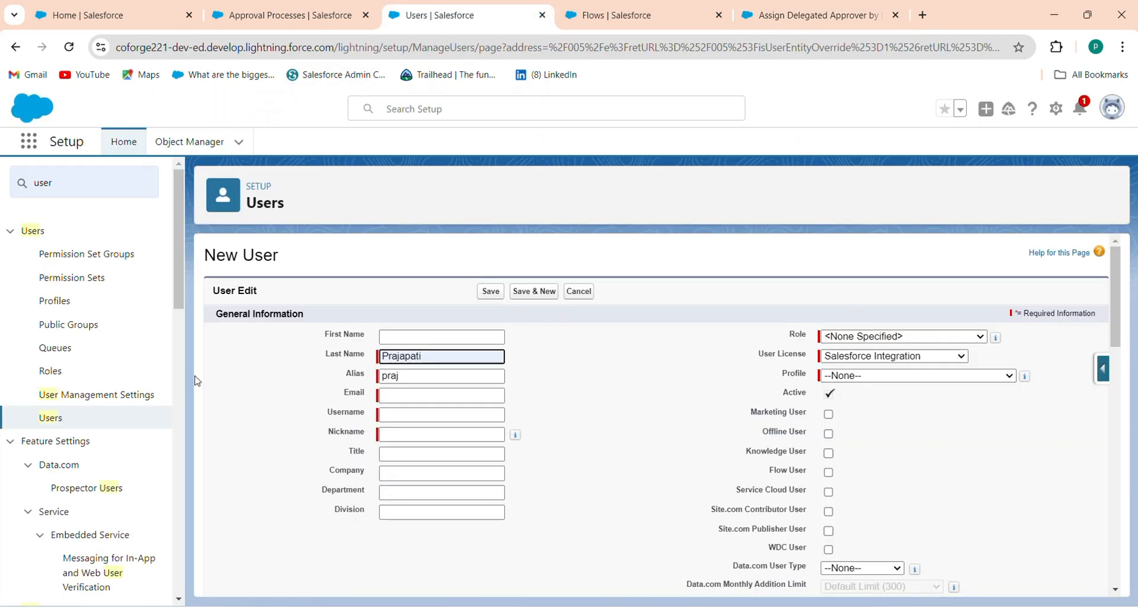
left_click(580, 291)
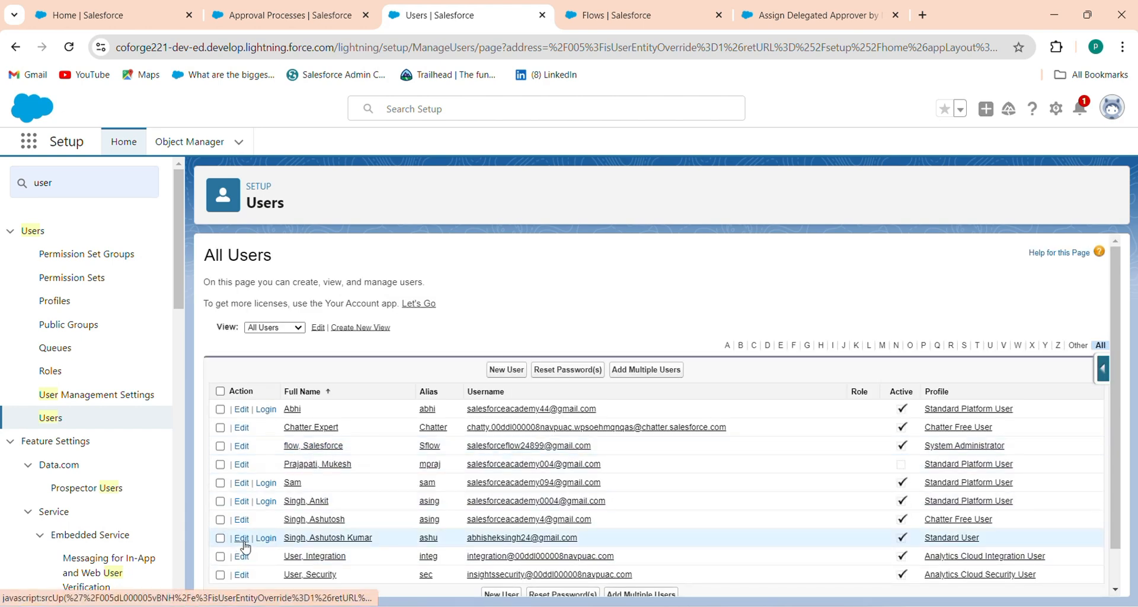
Open the user with the Standard User profile for editing and go to the Approver Settings section.
left_click(240, 540)
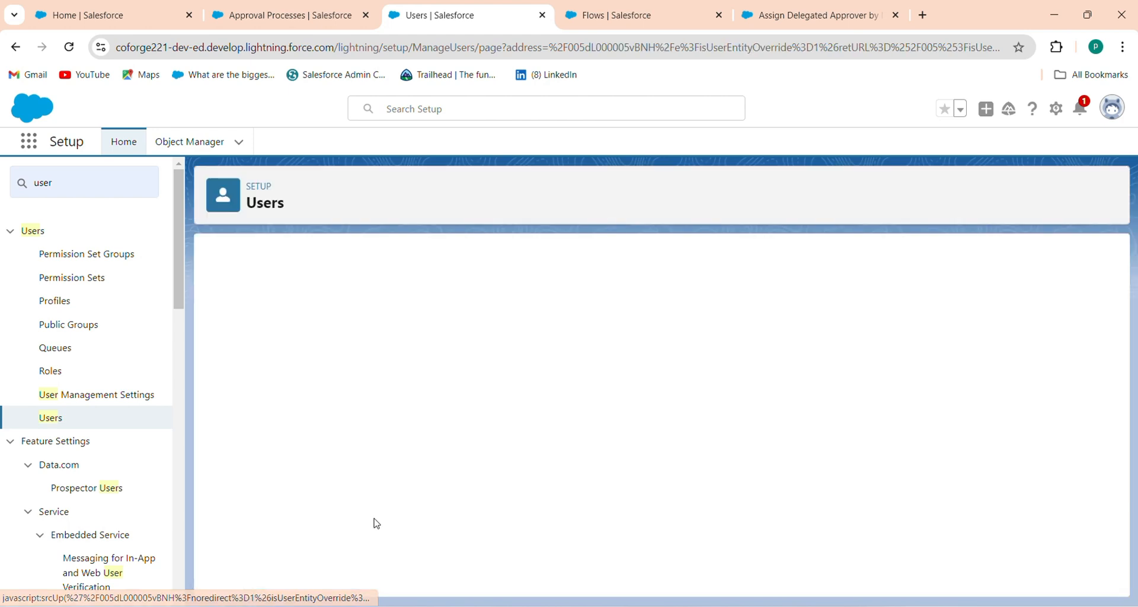
scroll(452, 521, "down", 15)
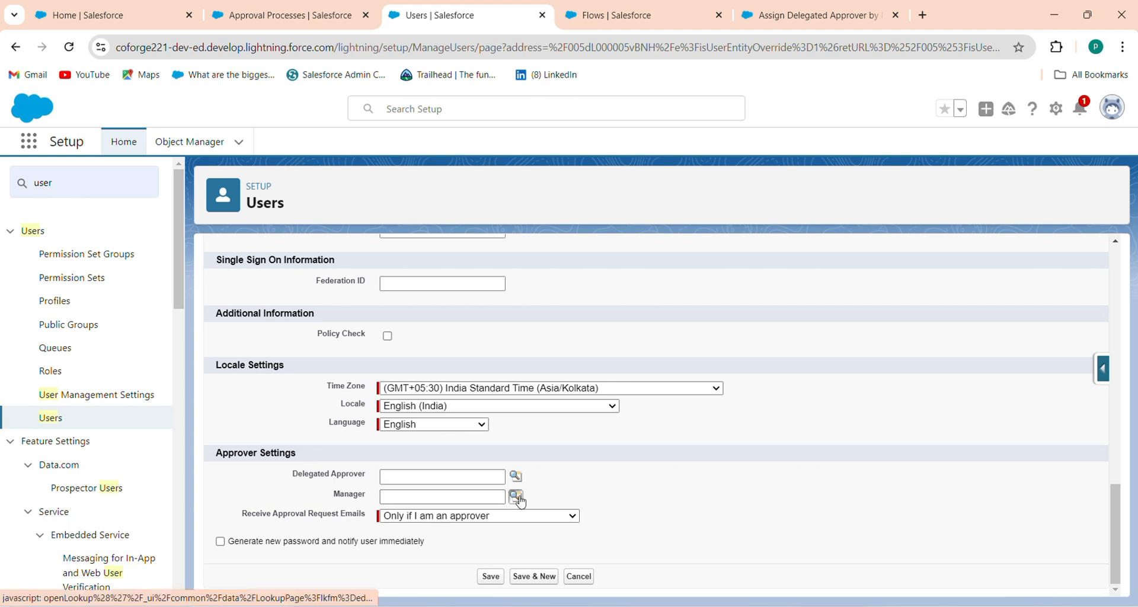
Delete the Triggering User > User ID condition from the flow decision's YES outcome, keeping only the Manager ID condition.
left_click(836, 11)
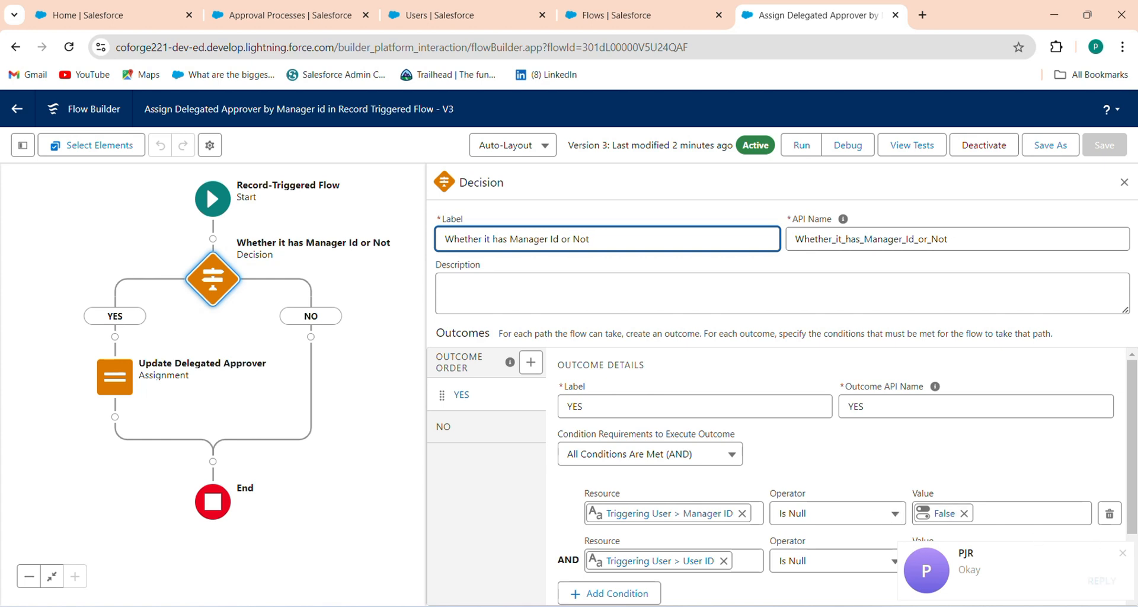
left_click(1123, 553)
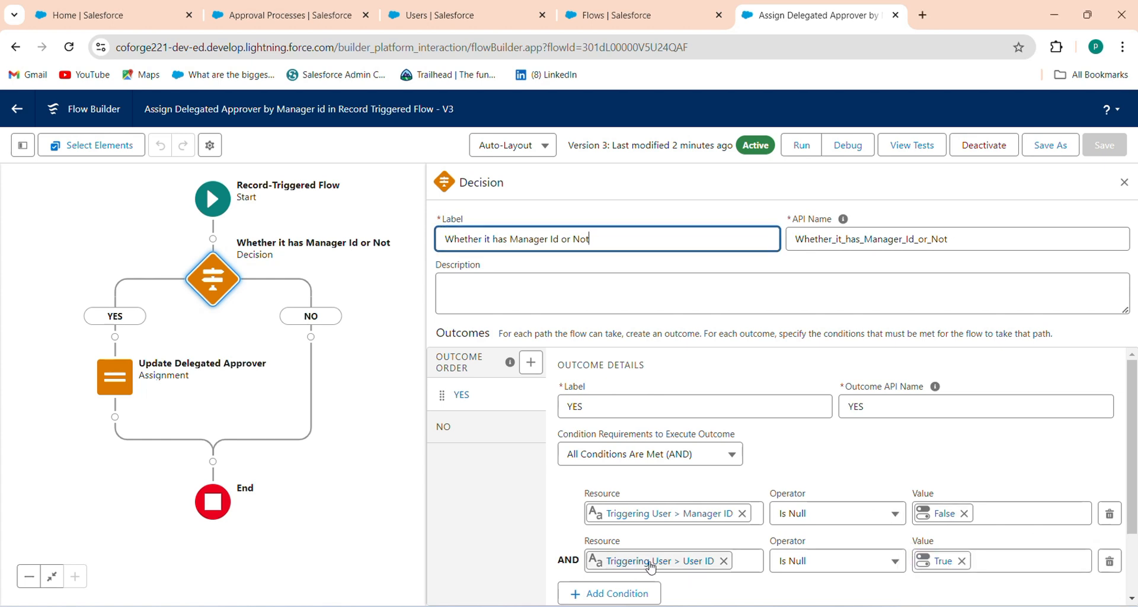
left_click(1122, 553)
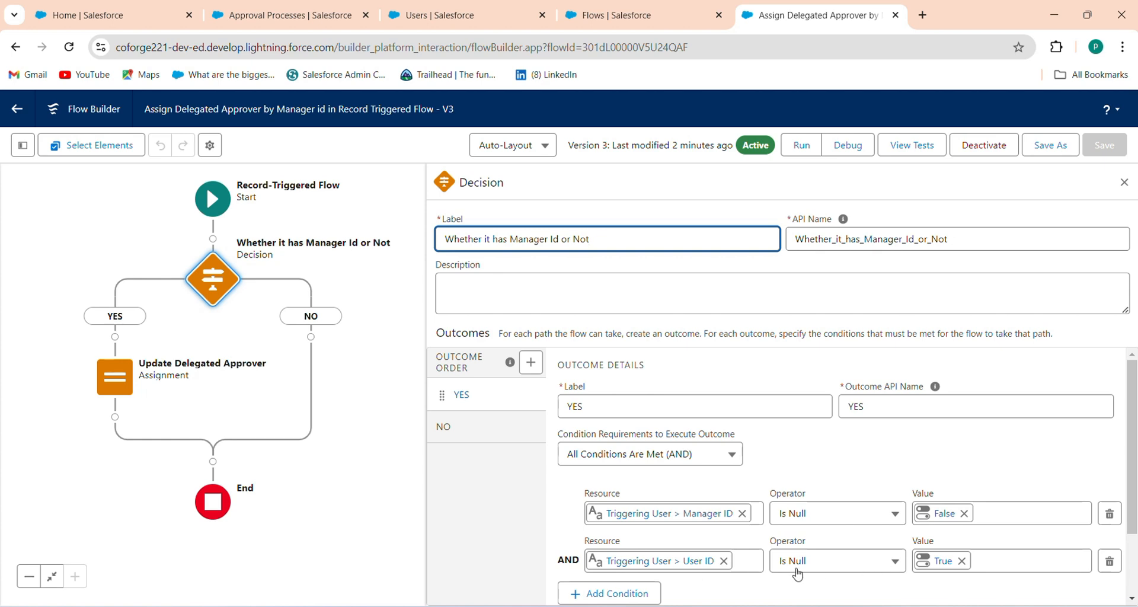
left_click(1111, 565)
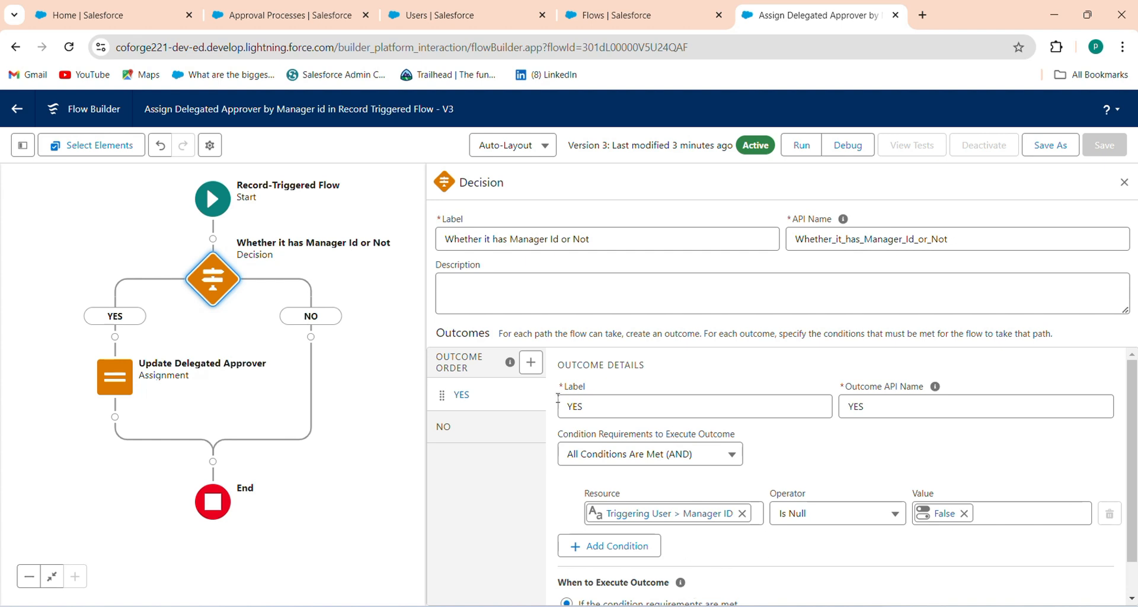
left_click(209, 195)
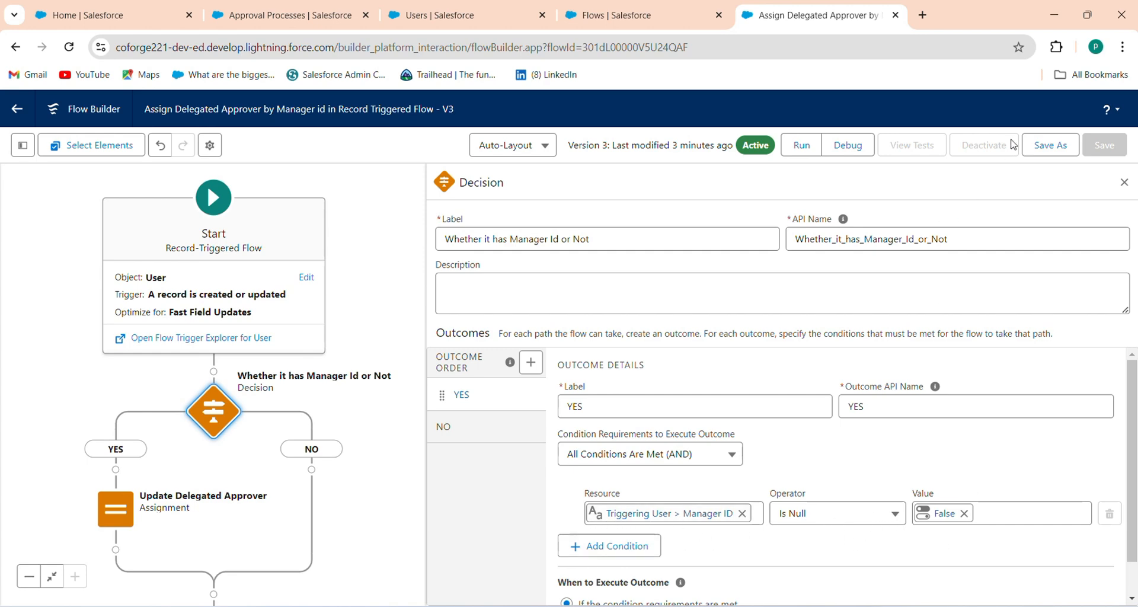
Save the modified flow as a new version and activate that version.
left_click(1049, 145)
left_click(847, 456)
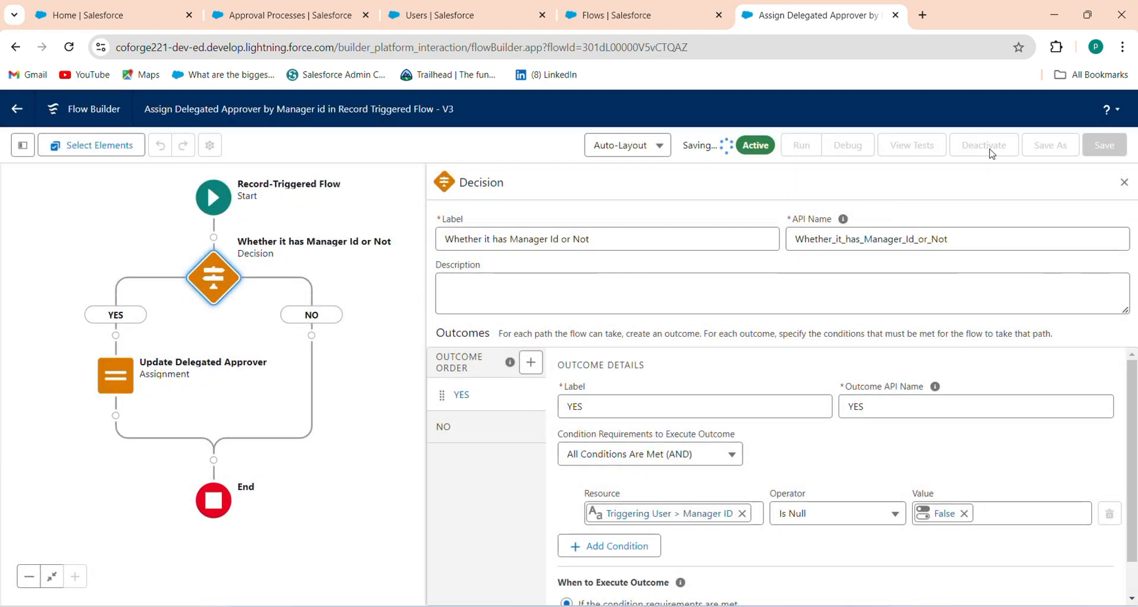
left_click(989, 149)
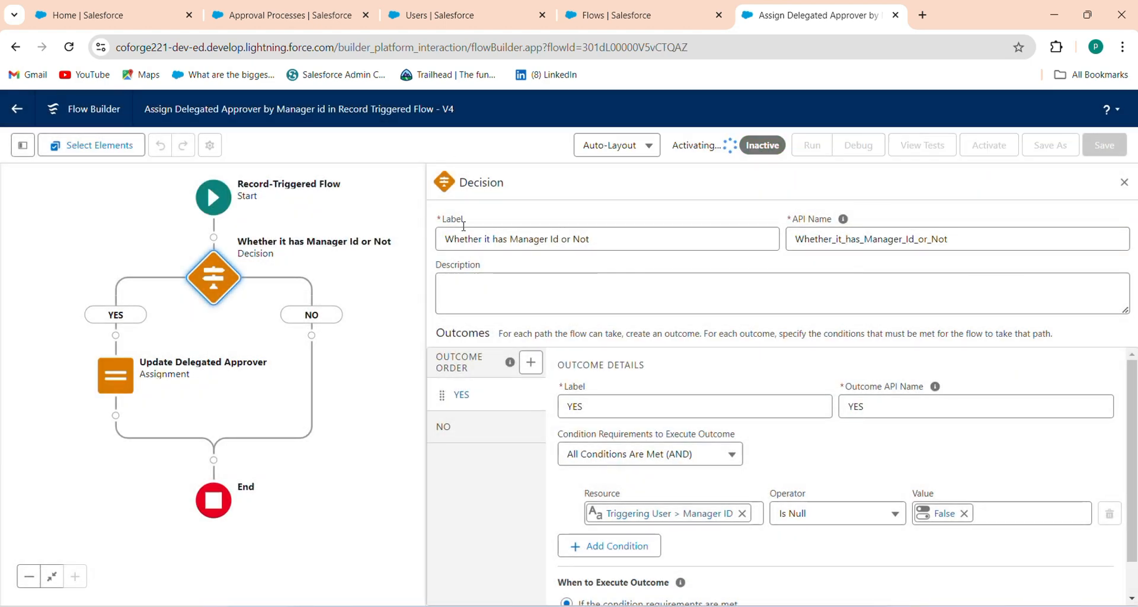
Return to the user being edited, choose a manager through the Manager lookup in Approver Settings, and save the user.
left_click(421, 7)
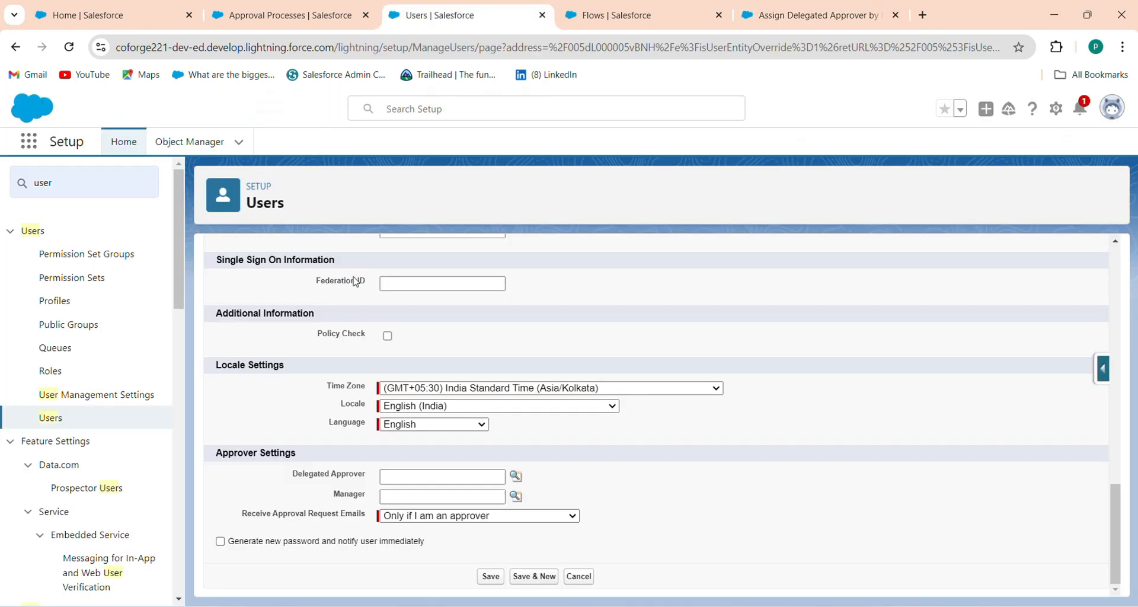
left_click(335, 12)
left_click(417, 15)
scroll(410, 480, "up", 10)
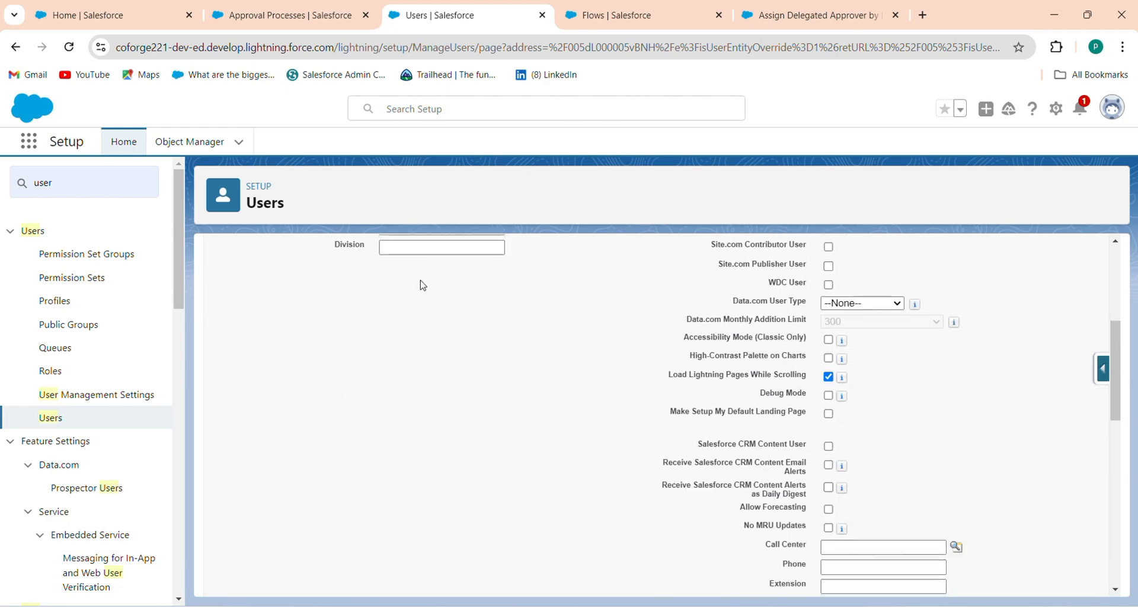
scroll(441, 375, "down", 10)
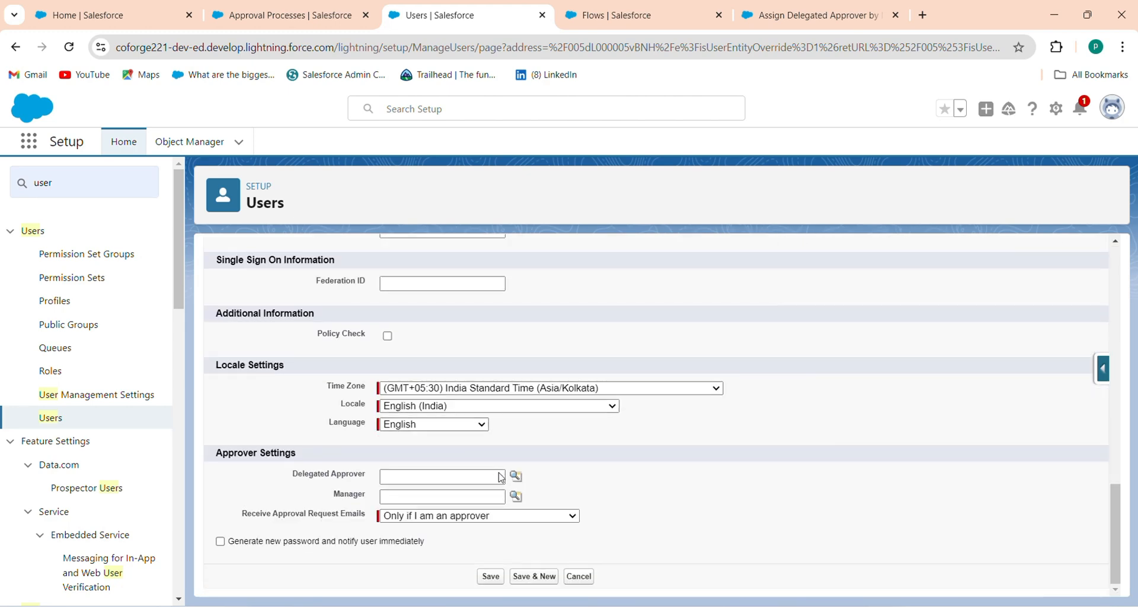
left_click(517, 498)
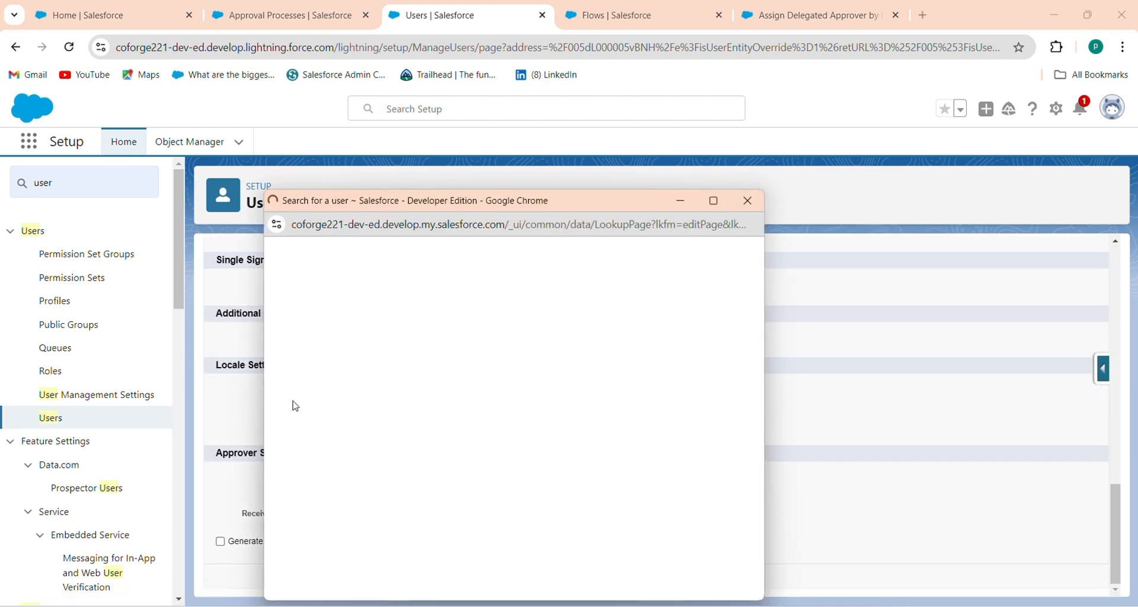
left_click(299, 398)
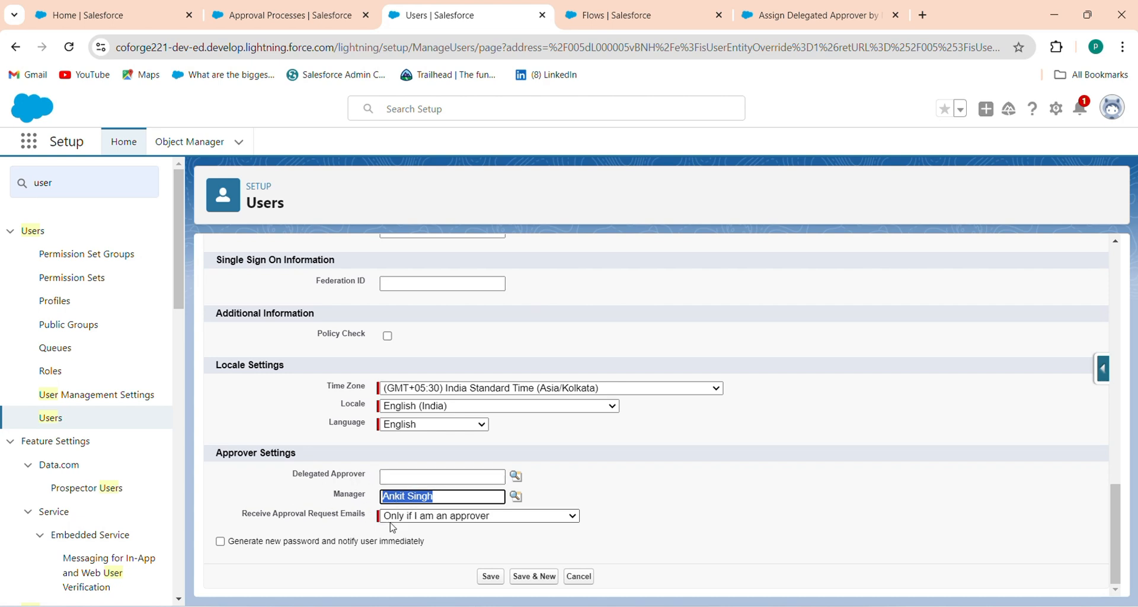
left_click(492, 576)
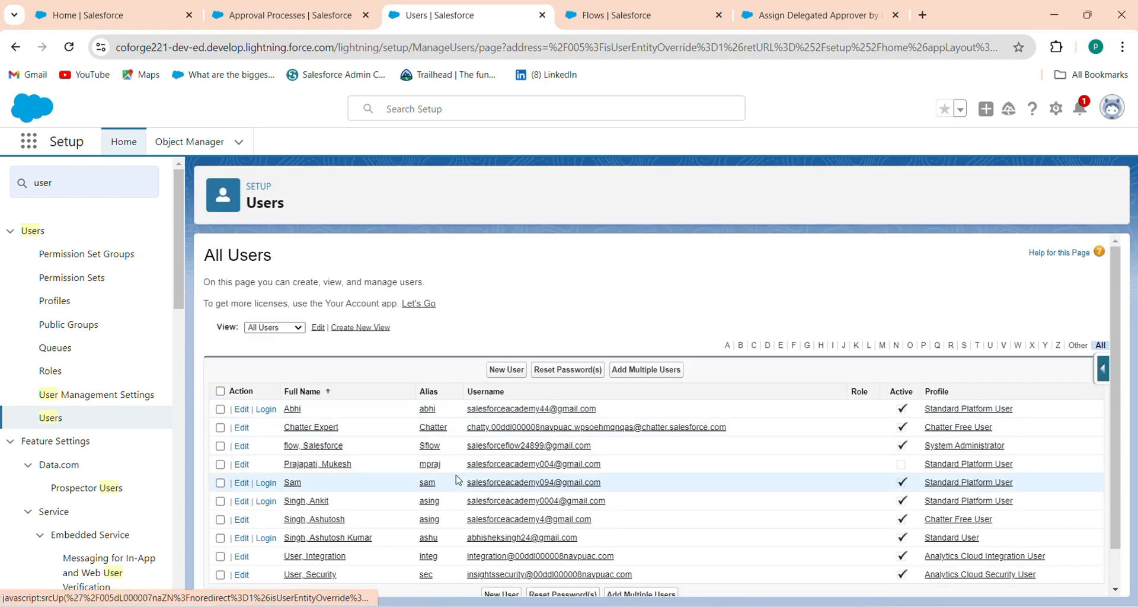
Open the detail page of the user with the Standard User profile and check the Delegated Approver against the Manager.
scroll(318, 500, "down", 2)
left_click(318, 498)
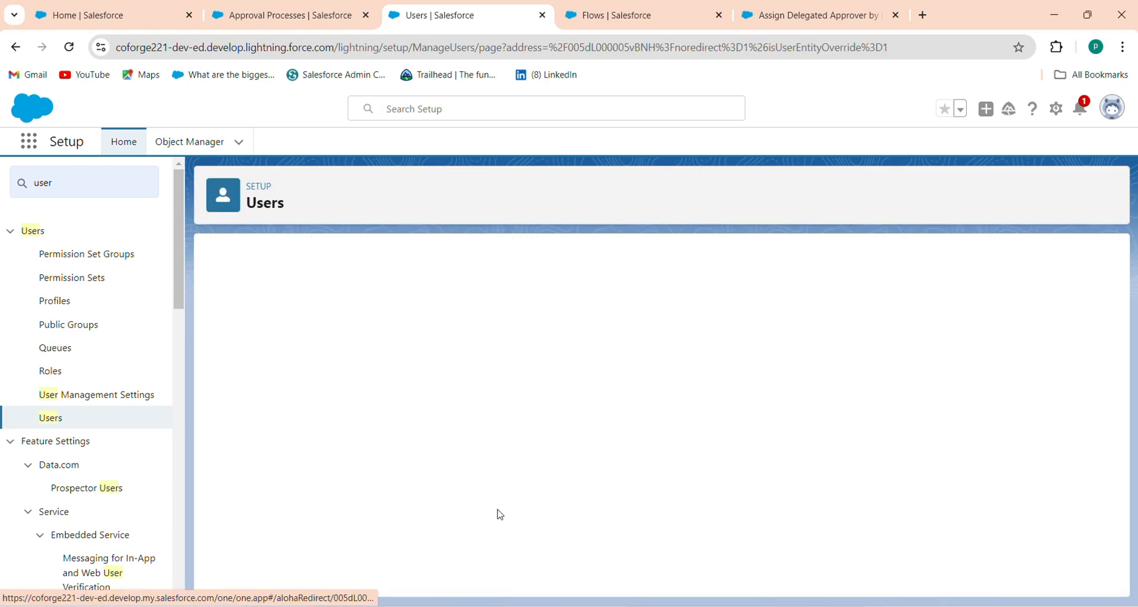
scroll(490, 480, "down", 10)
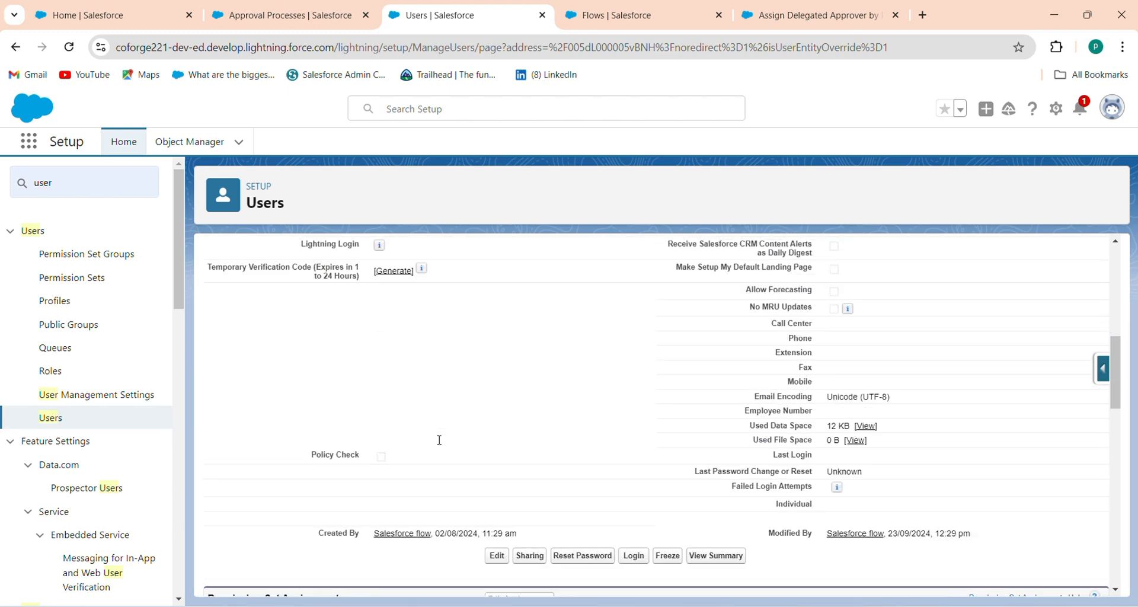
scroll(439, 440, "up", 3)
scroll(439, 440, "up", 4)
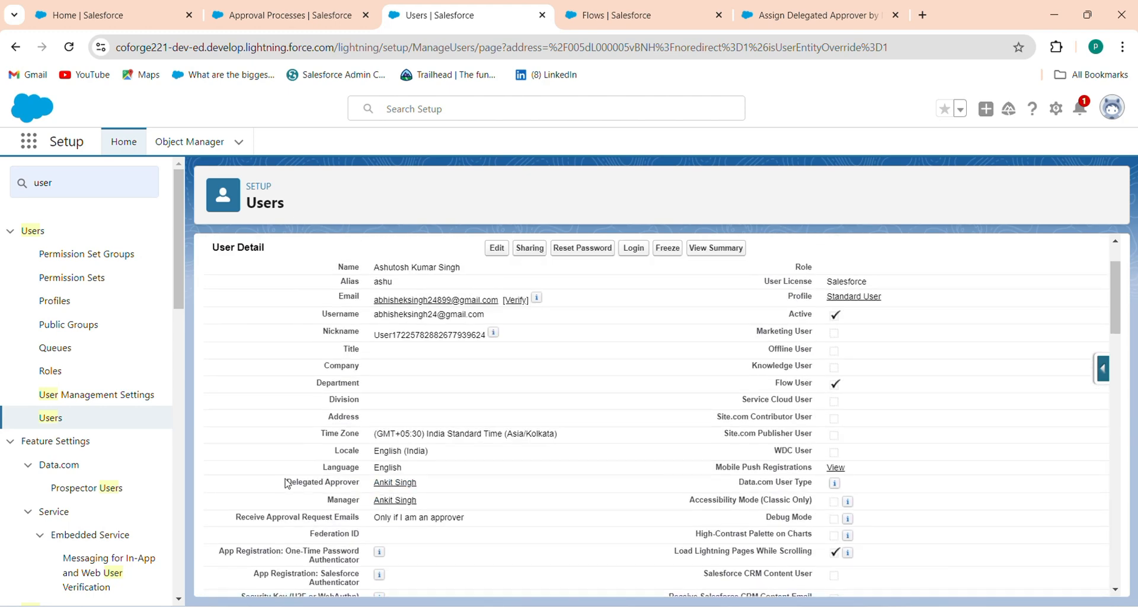
left_click_drag(286, 483, 320, 479)
left_click(448, 487)
scroll(348, 467, "up", 1)
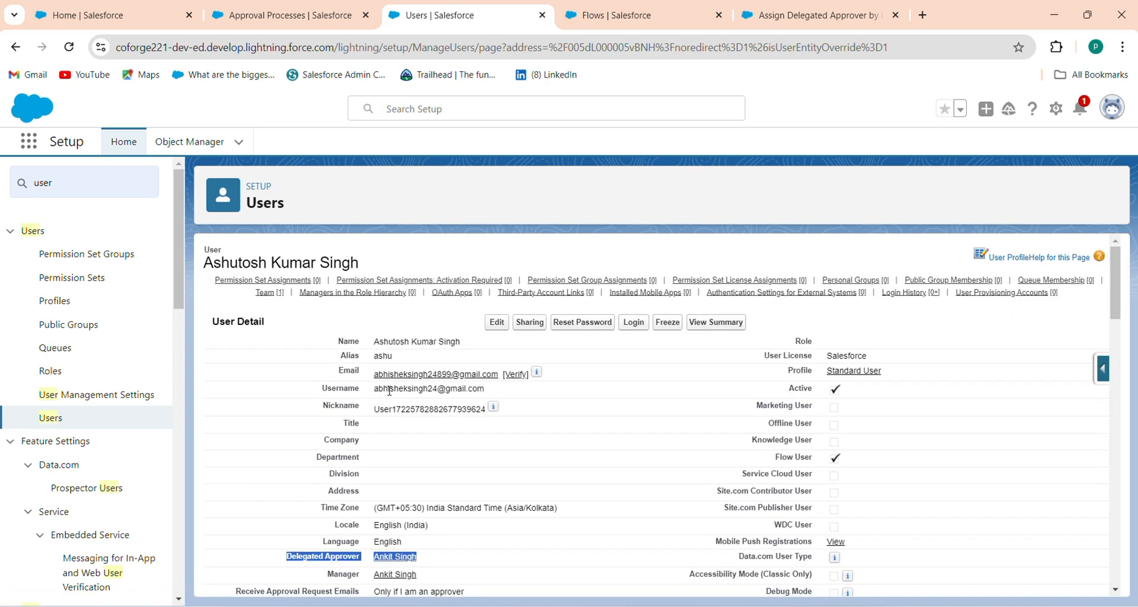